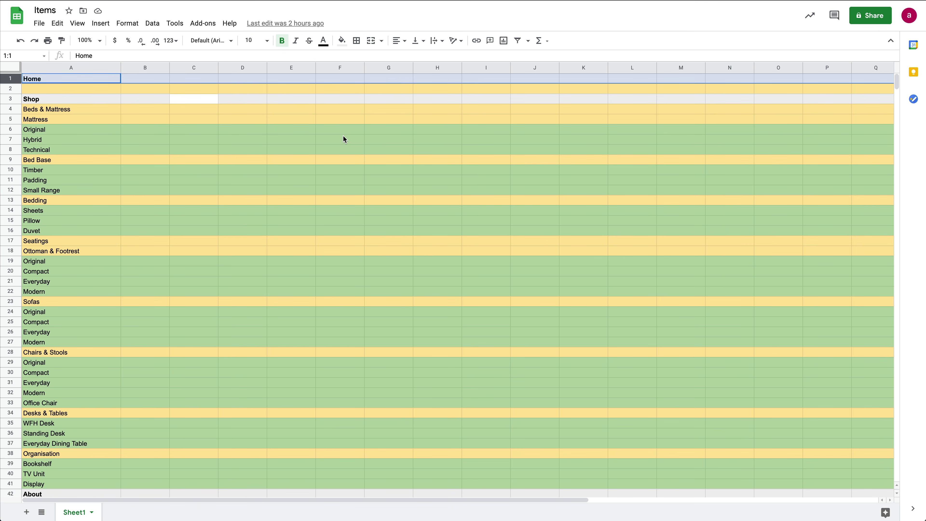
Review the colour-coded page list in column A, from Home and the Shop categories through to Search Widget
{"action": "left_click", "coordinate": [64, 130]}
{"action": "left_click_drag", "start_coordinate": [60, 129], "coordinate": [71, 150]}
{"action": "left_click", "coordinate": [12, 120]}
{"action": "left_click", "coordinate": [59, 160]}
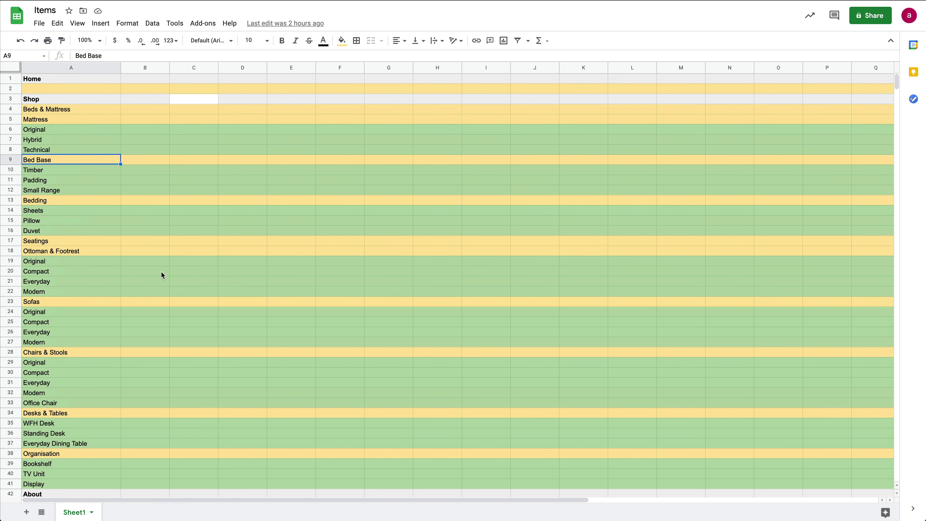
{"action": "scroll", "coordinate": [162, 272], "scroll_direction": "down", "scroll_amount": 10}
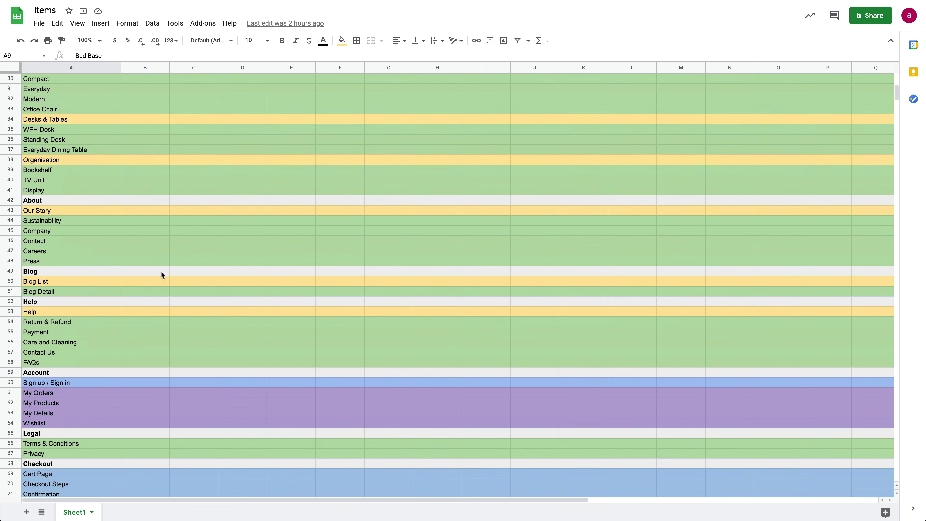
{"action": "scroll", "coordinate": [163, 275], "scroll_direction": "down", "scroll_amount": 2}
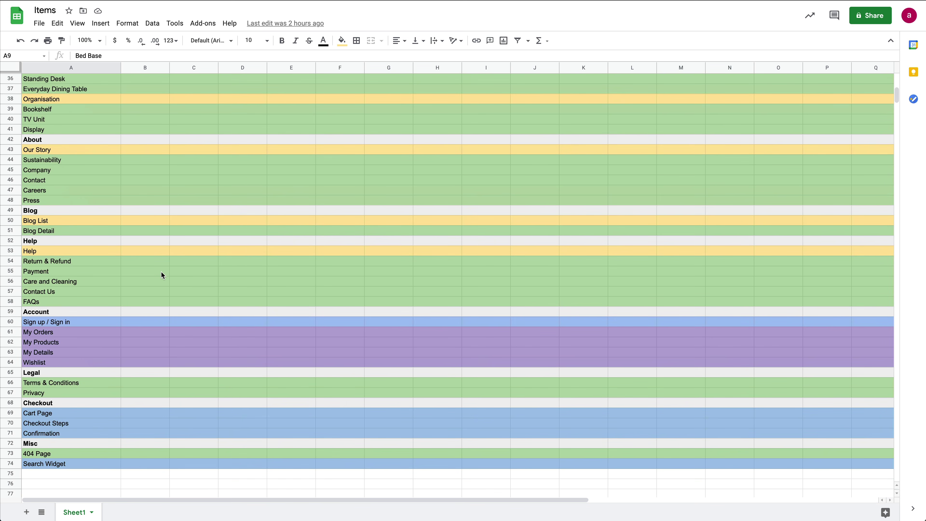
{"action": "scroll", "coordinate": [163, 276], "scroll_direction": "up", "scroll_amount": 12}
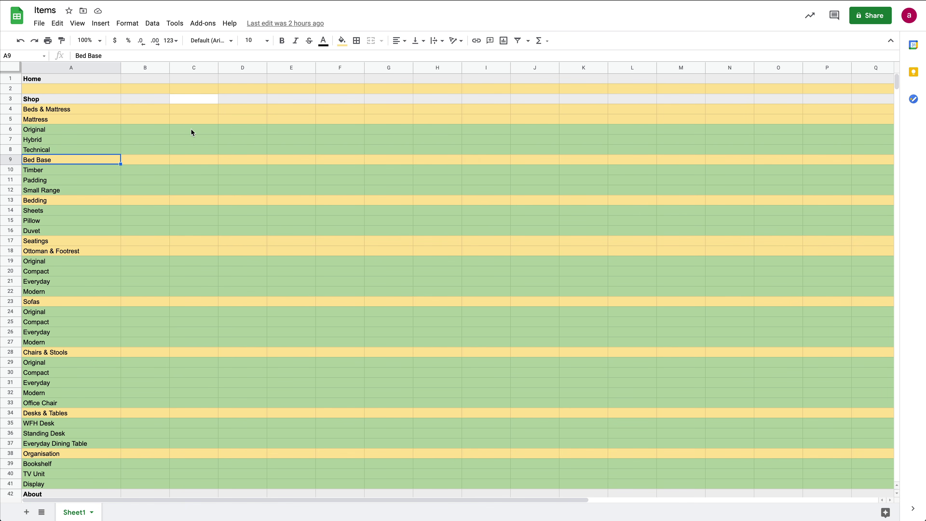
Copy cells A1:A48, Home through Press, switch to the Miro Sitemap board and paste them as sticky notes on the empty canvas
{"action": "left_click", "coordinate": [191, 128]}
{"action": "left_click_drag", "start_coordinate": [109, 80], "coordinate": [80, 308]}
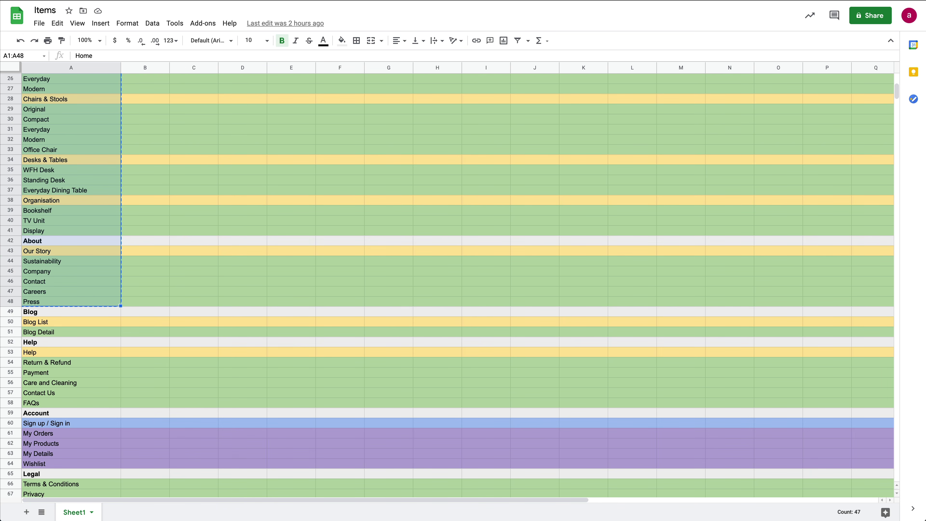
{"action": "key", "text": "ctrl+v"}
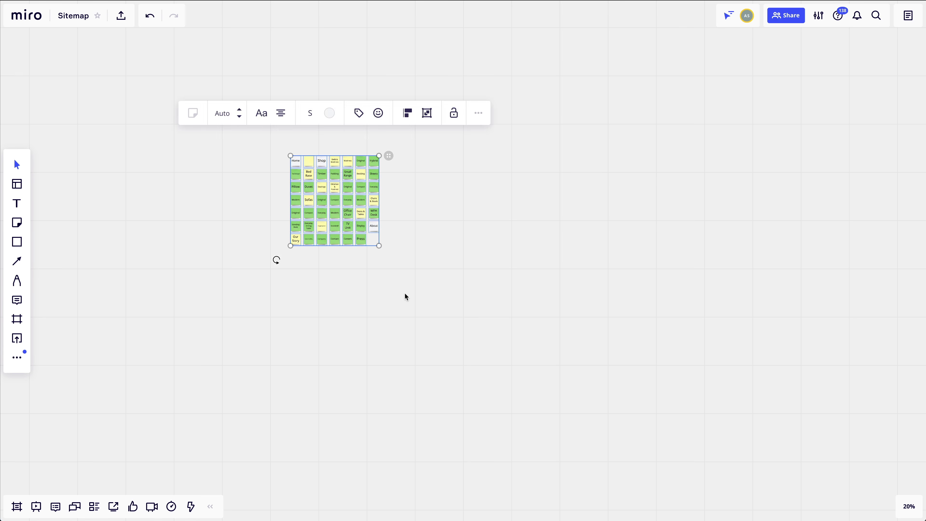
{"action": "left_click_drag", "start_coordinate": [327, 181], "coordinate": [686, 325]}
{"action": "key", "text": "ctrl+plus"}
{"action": "key", "text": "ctrl+plus"}
{"action": "key", "text": "ctrl+plus"}
{"action": "key", "text": "ctrl+plus"}
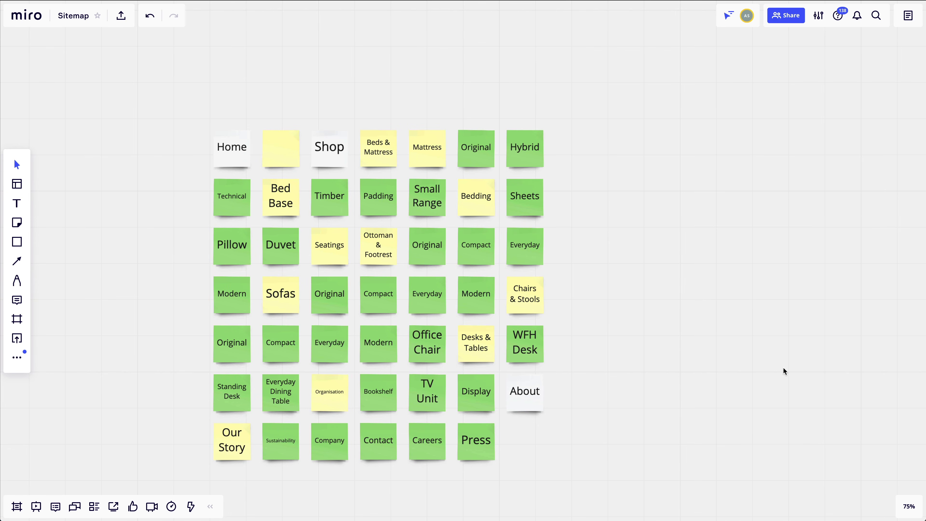
Copy cells A49:A74, Blog through Search Widget, from the spreadsheet and paste them as sticky notes below the first group in Miro
{"action": "key", "text": "ctrl+shift+Tab"}
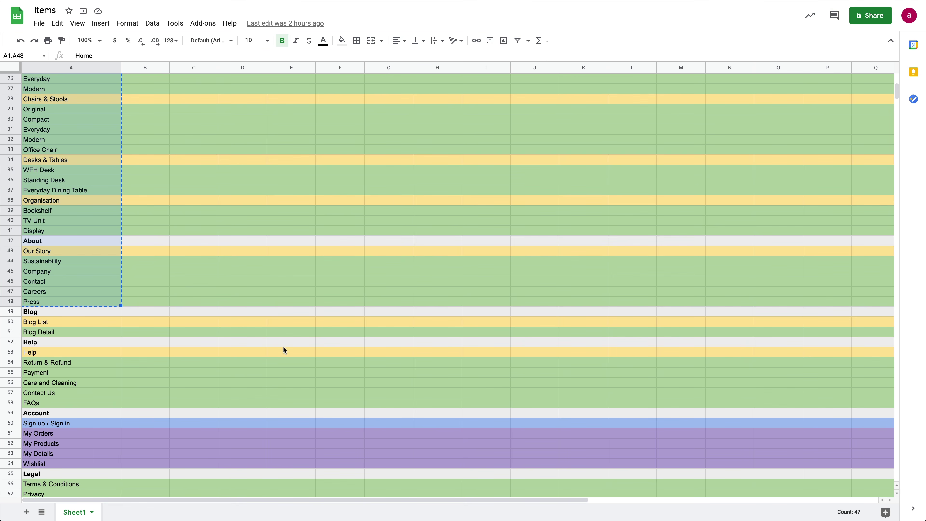
{"action": "left_click_drag", "start_coordinate": [81, 310], "coordinate": [99, 464]}
{"action": "scroll", "coordinate": [95, 346], "scroll_direction": "down", "scroll_amount": 3}
{"action": "key", "text": "ctrl+c"}
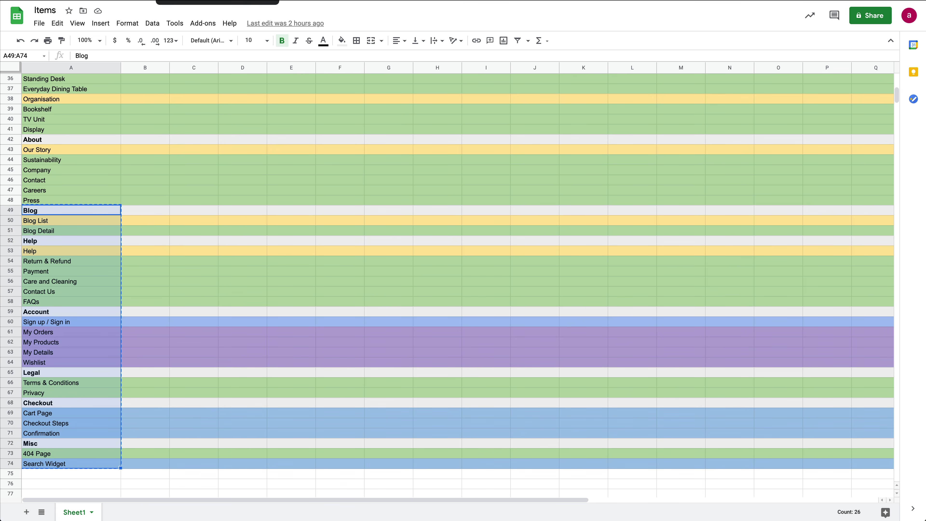
{"action": "key", "text": "alt+Tab"}
{"action": "key", "text": "ctrl+v"}
{"action": "left_click_drag", "start_coordinate": [601, 320], "coordinate": [279, 394]}
{"action": "scroll", "coordinate": [610, 375], "scroll_direction": "up", "scroll_amount": 2}
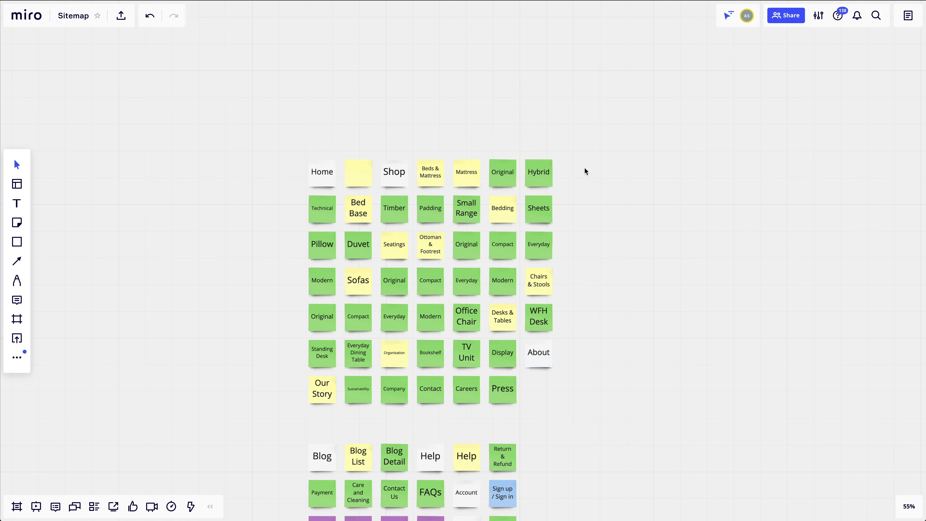
Compare the spreadsheet's page list with the two groups of sticky notes pasted on the Miro board
{"action": "key", "text": "alt+Tab"}
{"action": "left_click", "coordinate": [188, 132]}
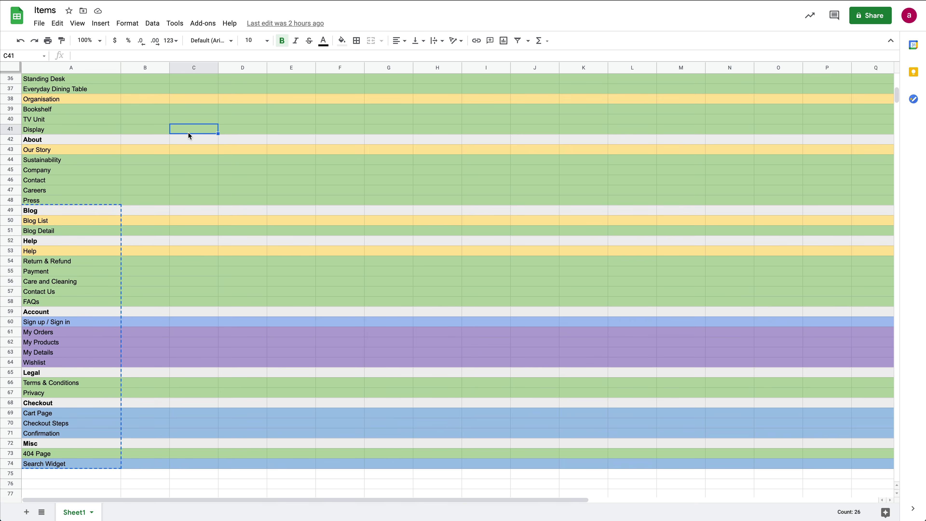
{"action": "scroll", "coordinate": [189, 135], "scroll_direction": "up", "scroll_amount": 10}
{"action": "key", "text": "alt+Tab"}
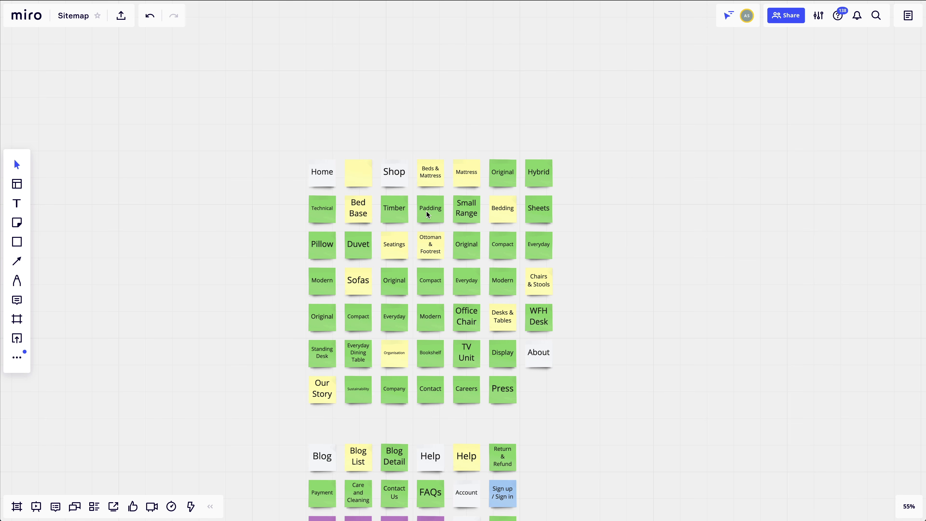
{"action": "left_click_drag", "start_coordinate": [633, 384], "coordinate": [649, 253]}
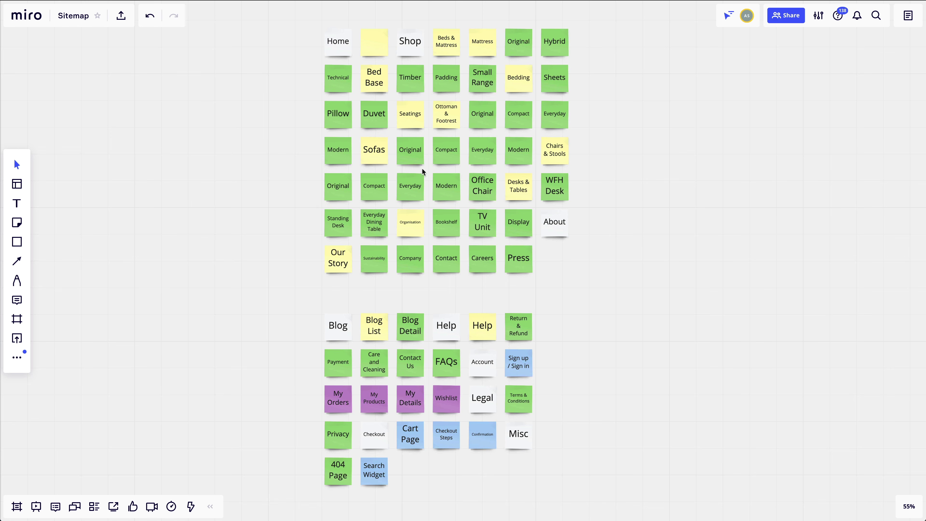
{"action": "scroll", "coordinate": [607, 230], "scroll_direction": "up", "scroll_amount": 5}
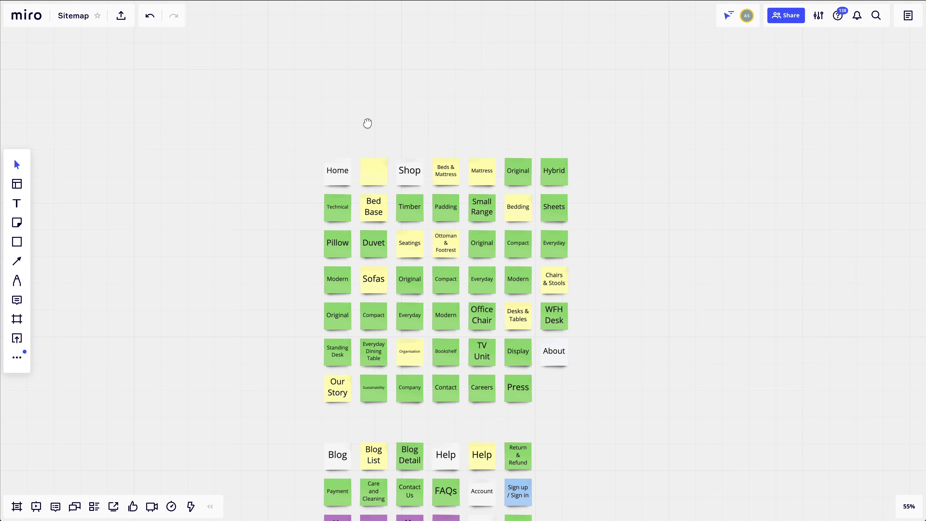
{"action": "left_click_drag", "start_coordinate": [369, 114], "coordinate": [357, 178]}
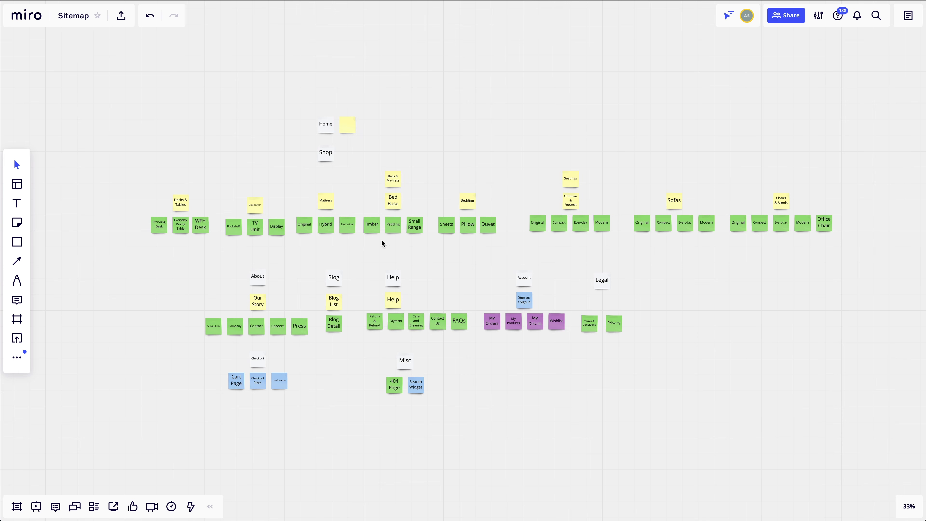
View the board's sharing options and the template library, then close both without changing anything
{"action": "scroll", "coordinate": [233, 239], "scroll_direction": "left", "scroll_amount": 8}
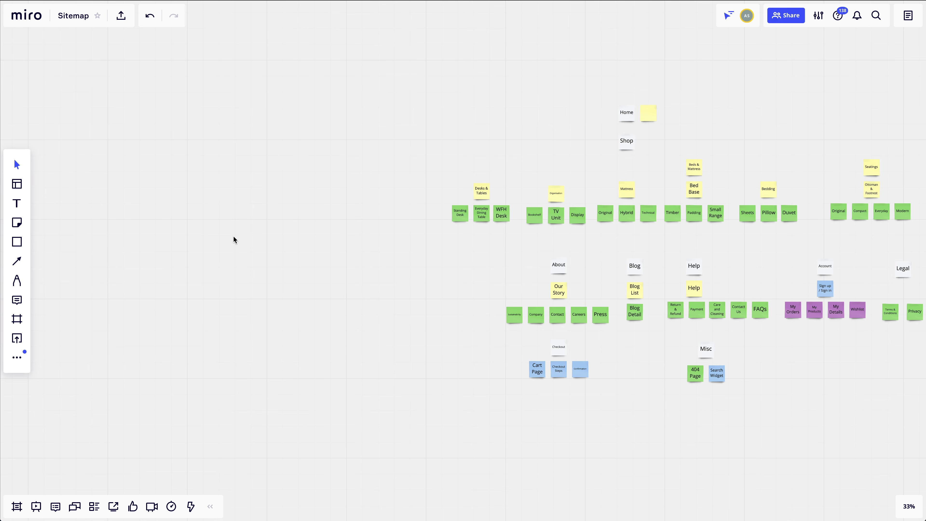
{"action": "scroll", "coordinate": [233, 240], "scroll_direction": "left", "scroll_amount": 5}
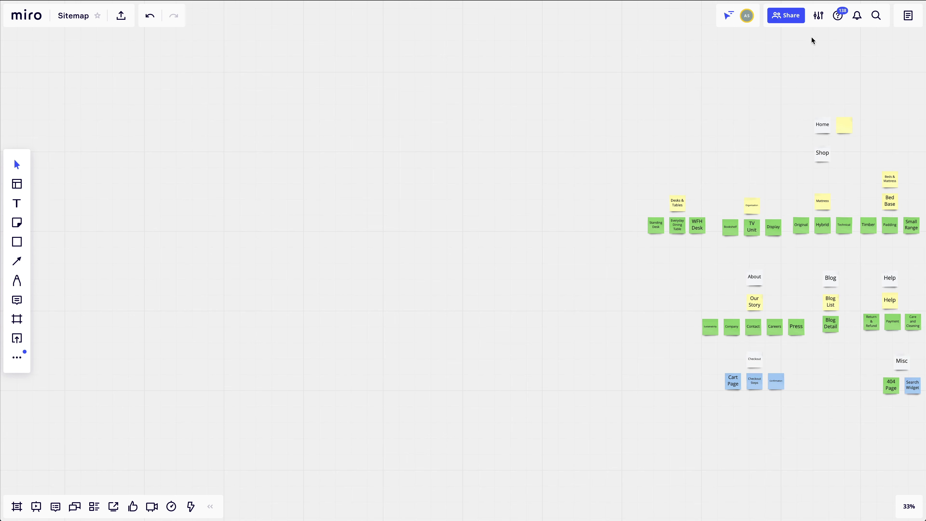
{"action": "left_click", "coordinate": [788, 19]}
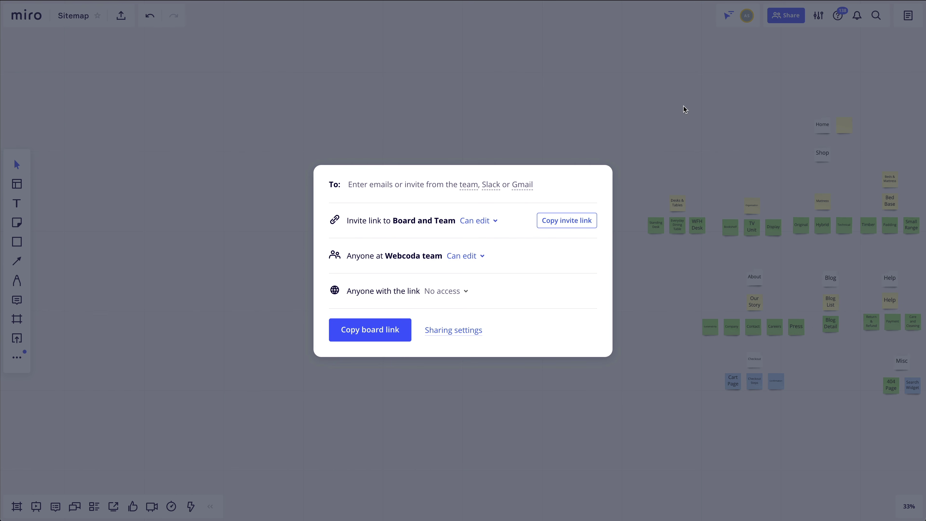
{"action": "left_click", "coordinate": [674, 117]}
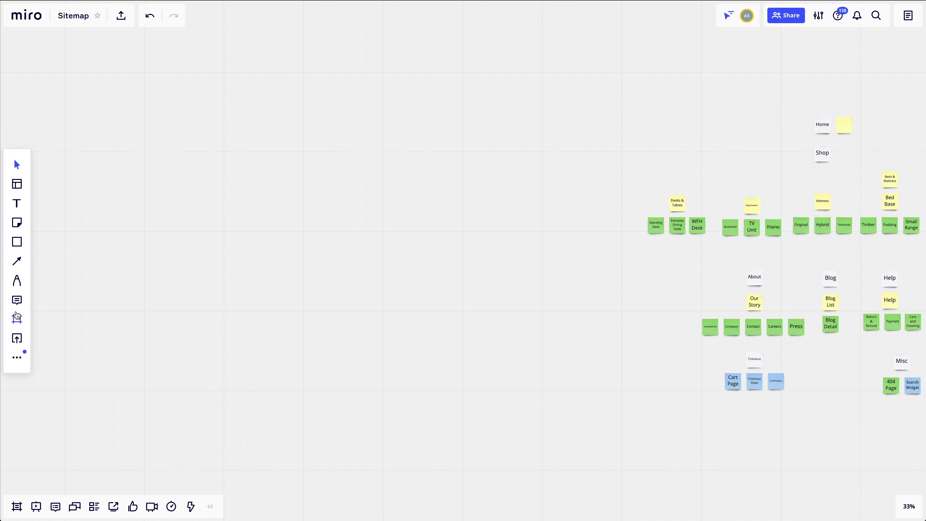
{"action": "left_click", "coordinate": [20, 192]}
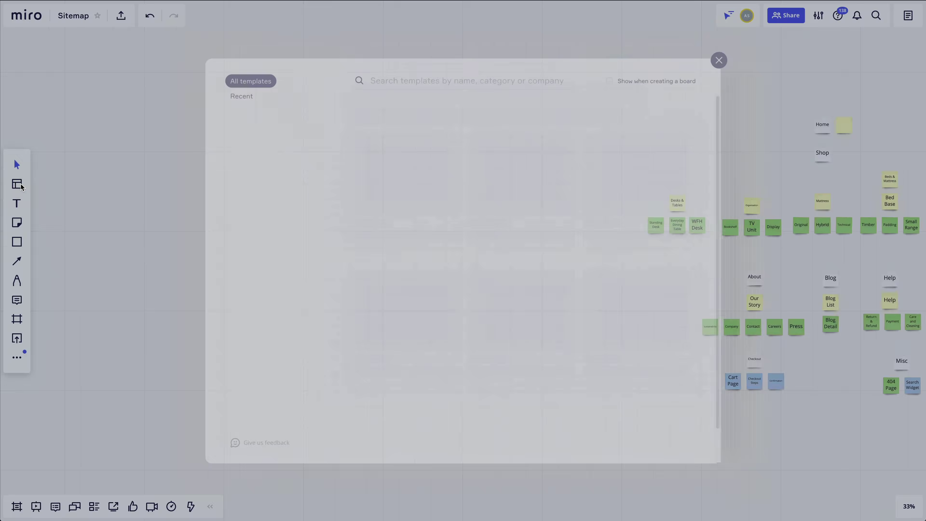
{"action": "left_click", "coordinate": [760, 28]}
Add the sample text "sadfsdafasdfsadf" on the empty canvas beside the sitemap and try larger and smaller font sizes
{"action": "key", "text": "t"}
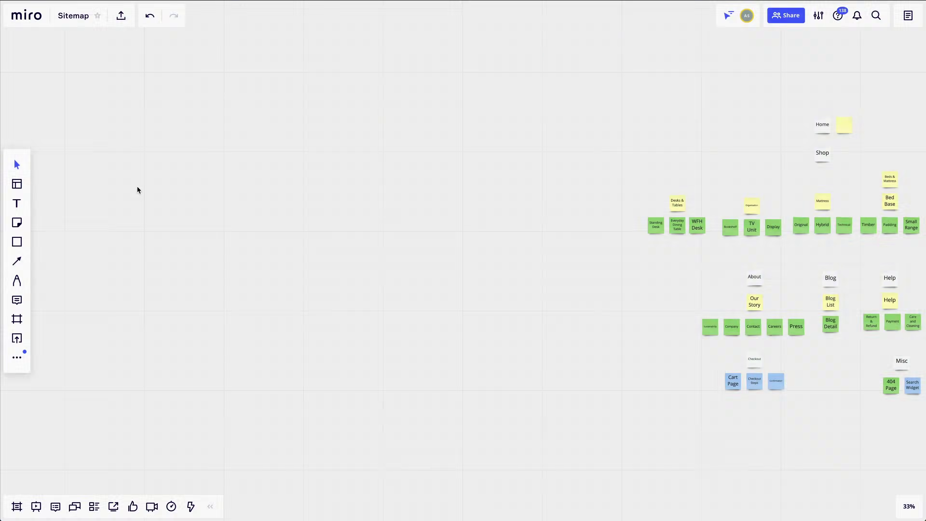
{"action": "left_click", "coordinate": [298, 209]}
{"action": "type", "text": "sadfsdafasdfsadf"}
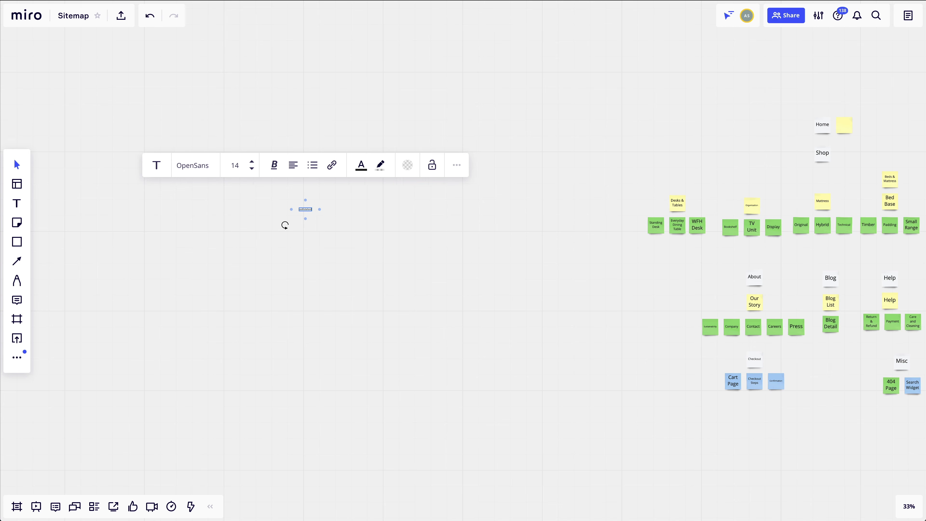
{"action": "left_click", "coordinate": [253, 162]}
{"action": "left_click", "coordinate": [254, 162]}
{"action": "left_click", "coordinate": [254, 162]}
{"action": "left_click", "coordinate": [254, 168]}
{"action": "left_click", "coordinate": [254, 168]}
{"action": "left_click", "coordinate": [254, 169]}
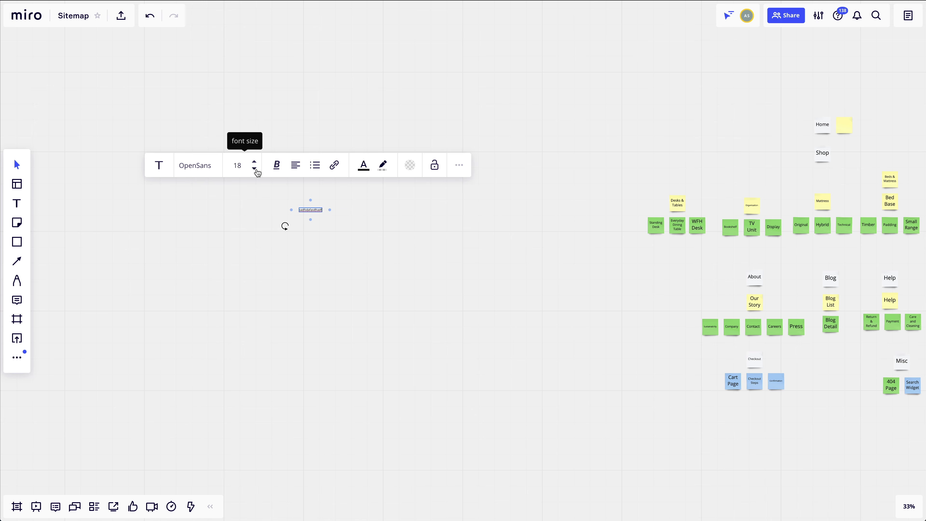
{"action": "left_click", "coordinate": [254, 169]}
Look through the available sticky note colours, shapes, connection lines and pen options
{"action": "left_click", "coordinate": [17, 222]}
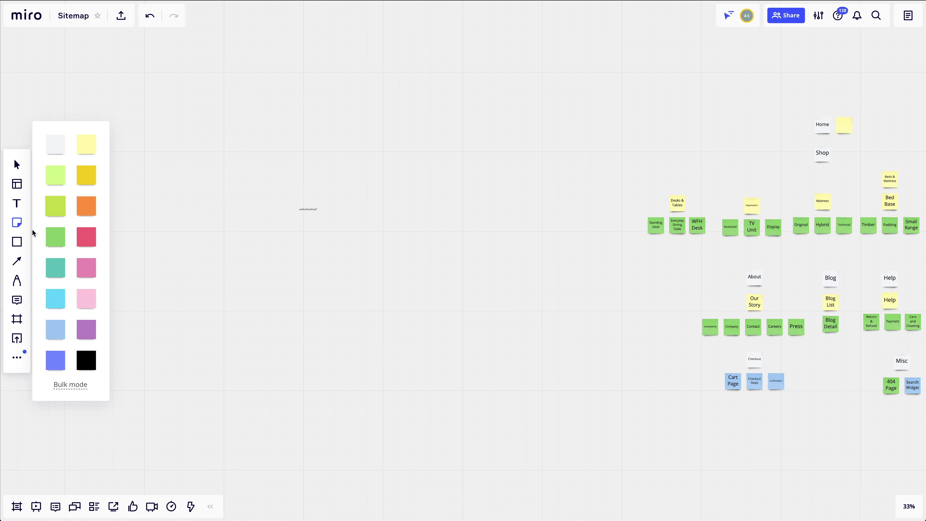
{"action": "left_click", "coordinate": [17, 242]}
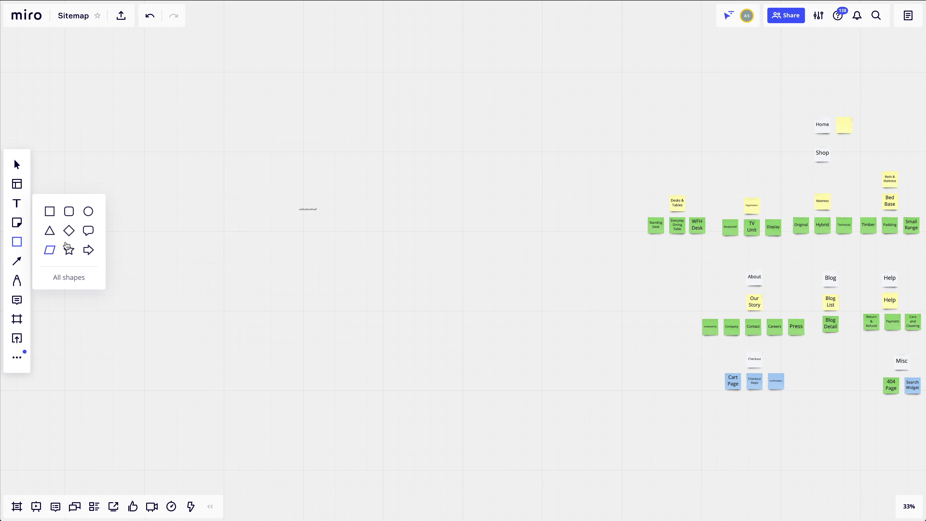
{"action": "left_click", "coordinate": [16, 260]}
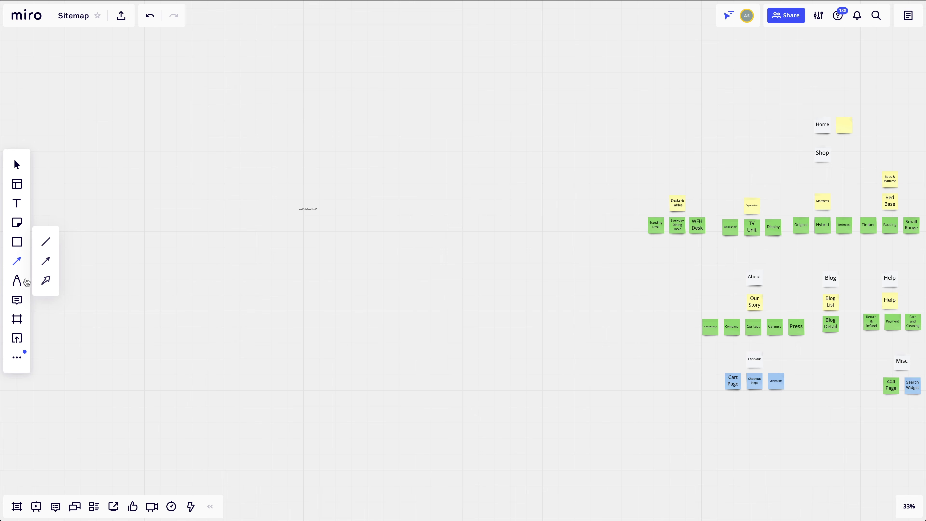
{"action": "left_click", "coordinate": [17, 280]}
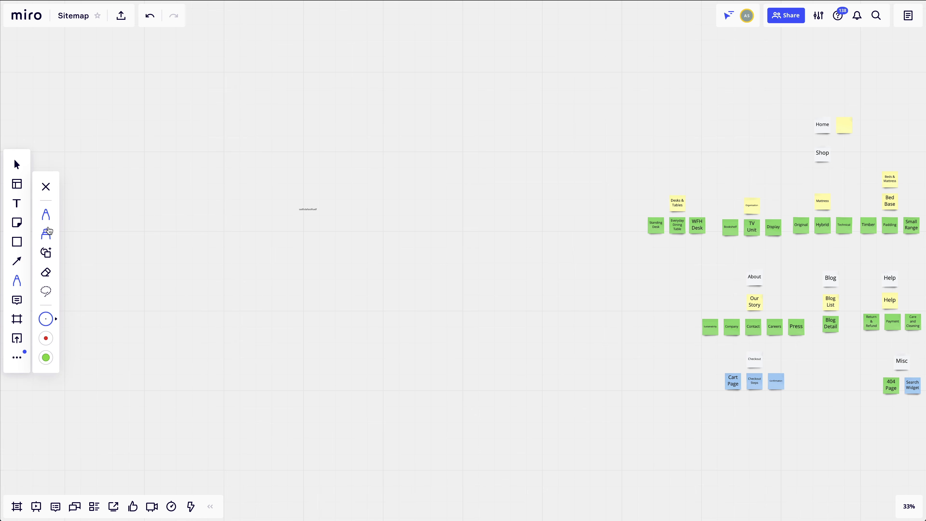
Draw a freehand pen stroke on the empty canvas, undo it, and delete the sample text
{"action": "mouse_move", "coordinate": [351, 178]}
{"action": "left_mouse_down"}
{"action": "mouse_move", "coordinate": [297, 320]}
{"action": "mouse_move", "coordinate": [315, 343]}
{"action": "mouse_move", "coordinate": [404, 281]}
{"action": "left_mouse_up"}
{"action": "key", "text": "super+z"}
{"action": "key", "text": "v"}
{"action": "left_click_drag", "start_coordinate": [337, 194], "coordinate": [229, 247]}
{"action": "key", "text": "Delete"}
Start a comment on the Standing Desk sticky note, dismiss it, and view the available frame presets
{"action": "left_click", "coordinate": [17, 300]}
{"action": "left_click", "coordinate": [654, 232]}
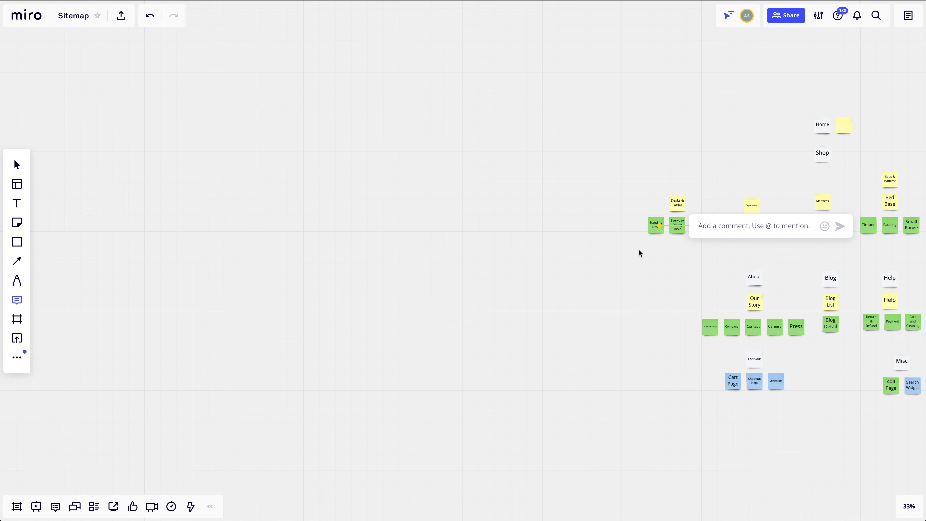
{"action": "key", "text": "Escape"}
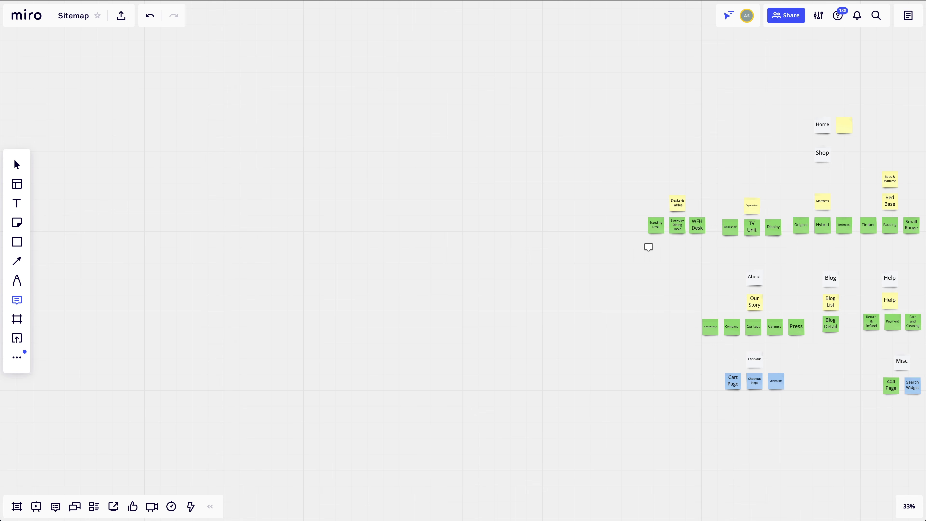
{"action": "left_click", "coordinate": [17, 318]}
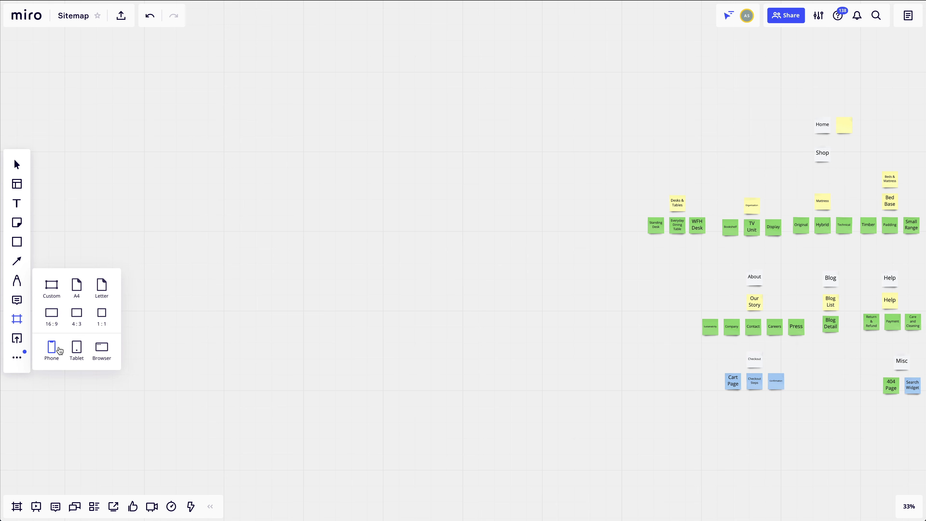
{"action": "key", "text": "Escape"}
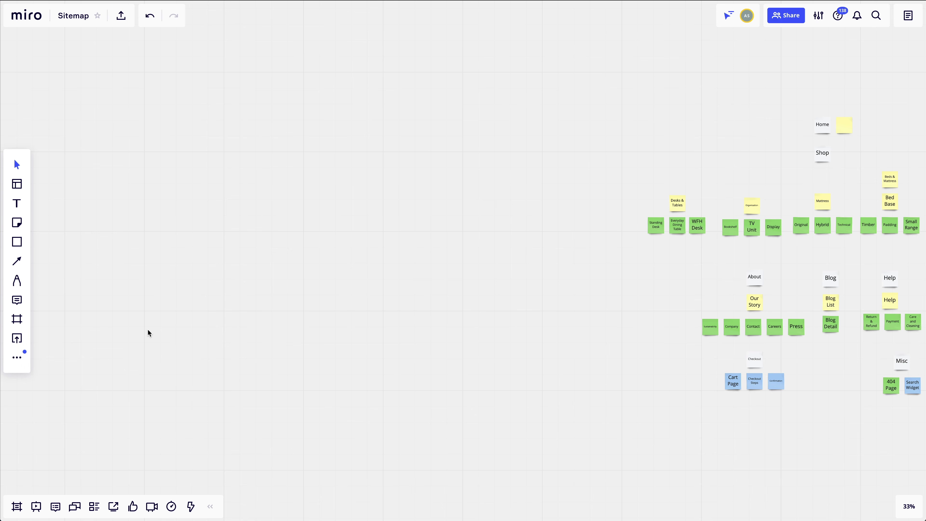
Draw a small rectangle on the empty canvas containing the text "Hello World" and set its font size to 18
{"action": "left_click", "coordinate": [17, 241]}
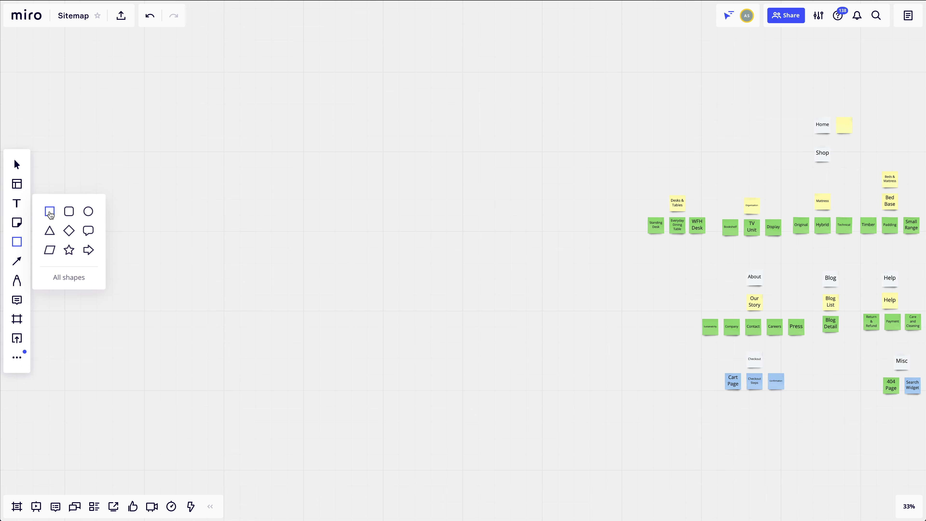
{"action": "left_click", "coordinate": [69, 211]}
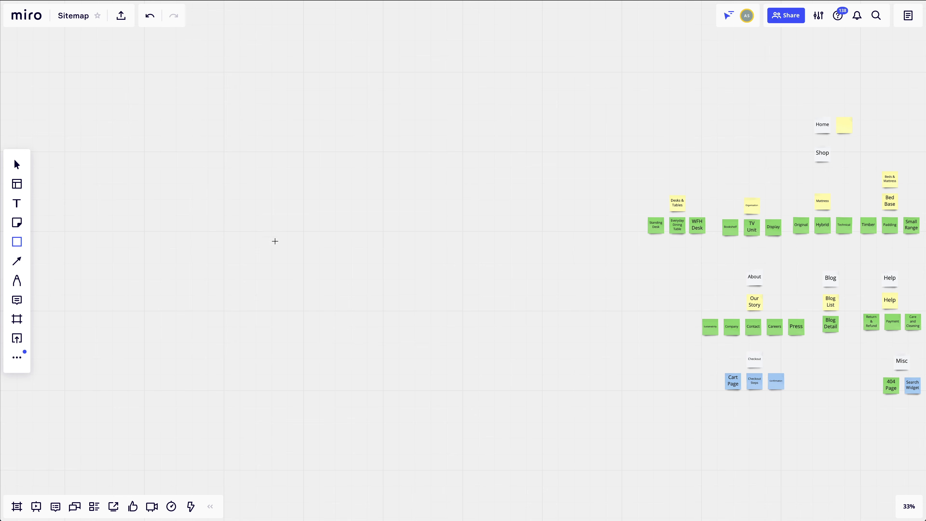
{"action": "left_click_drag", "start_coordinate": [219, 204], "coordinate": [255, 228]}
{"action": "type", "text": "Hello World"}
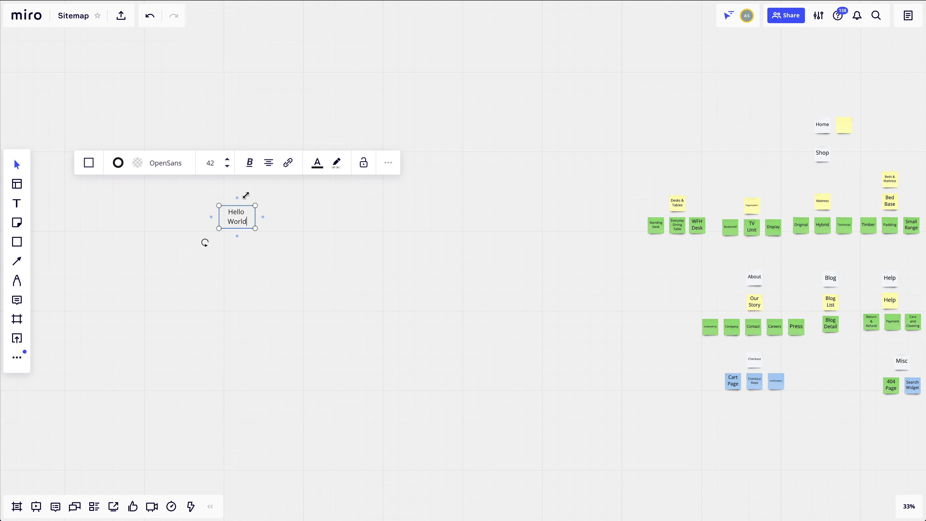
{"action": "left_click", "coordinate": [228, 166]}
{"action": "left_click", "coordinate": [227, 166]}
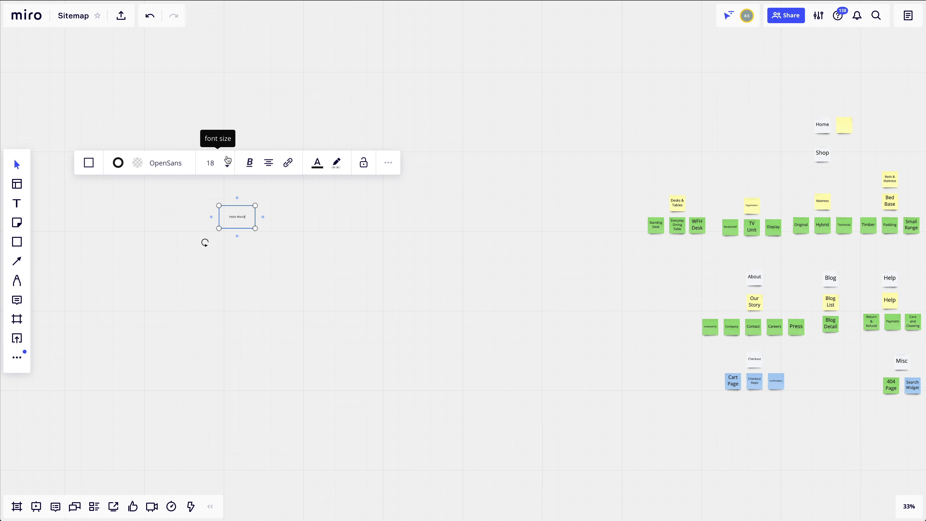
Set the Hello World text's font size to 14 and thicken the rectangle's border
{"action": "left_click", "coordinate": [217, 163]}
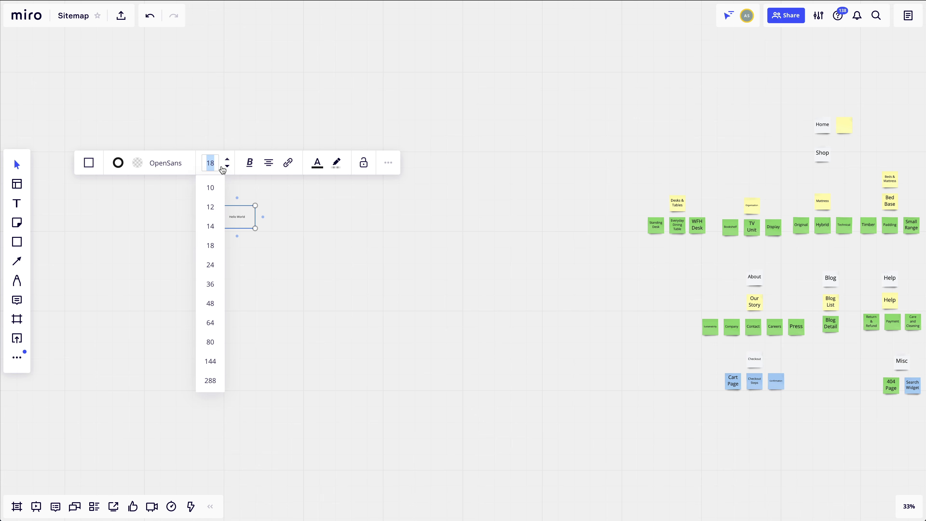
{"action": "left_click", "coordinate": [223, 168]}
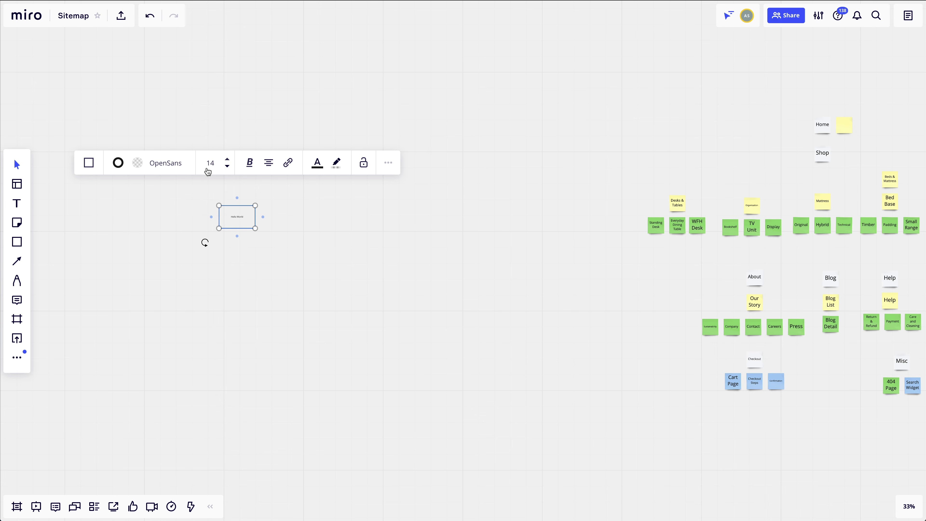
{"action": "left_click", "coordinate": [124, 163]}
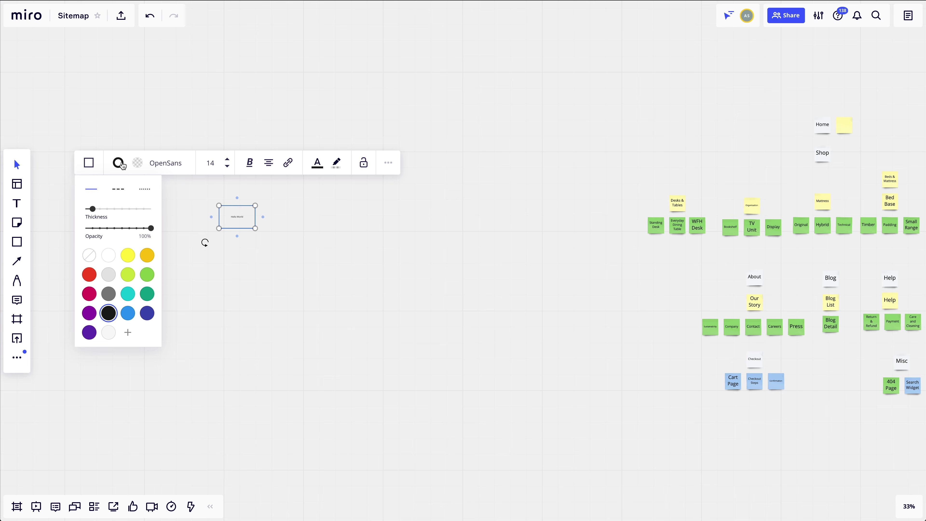
{"action": "mouse_move", "coordinate": [94, 210]}
{"action": "left_mouse_down"}
{"action": "mouse_move", "coordinate": [116, 211]}
{"action": "mouse_move", "coordinate": [92, 213]}
{"action": "left_mouse_up"}
{"action": "scroll", "coordinate": [229, 221], "scroll_direction": "up", "scroll_amount": 1}
{"action": "left_click", "coordinate": [206, 222]}
{"action": "scroll", "coordinate": [230, 217], "scroll_direction": "left", "scroll_amount": 2}
{"action": "key", "text": "super+0"}
{"action": "left_click_drag", "start_coordinate": [230, 218], "coordinate": [516, 263]}
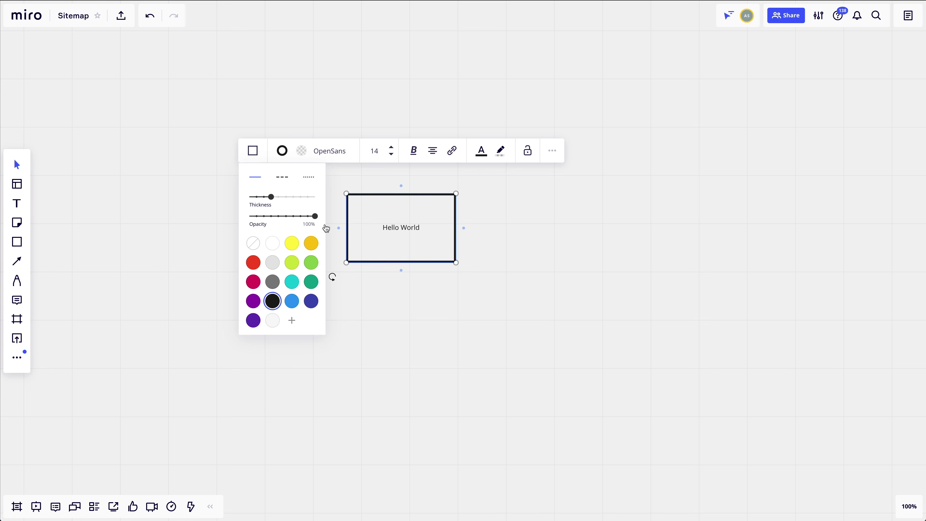
Give the Hello World rectangle a solid dark yellow border at 70% opacity, trying the dashed and dotted styles on the way
{"action": "left_click_drag", "start_coordinate": [315, 215], "coordinate": [293, 216]}
{"action": "left_click", "coordinate": [282, 177]}
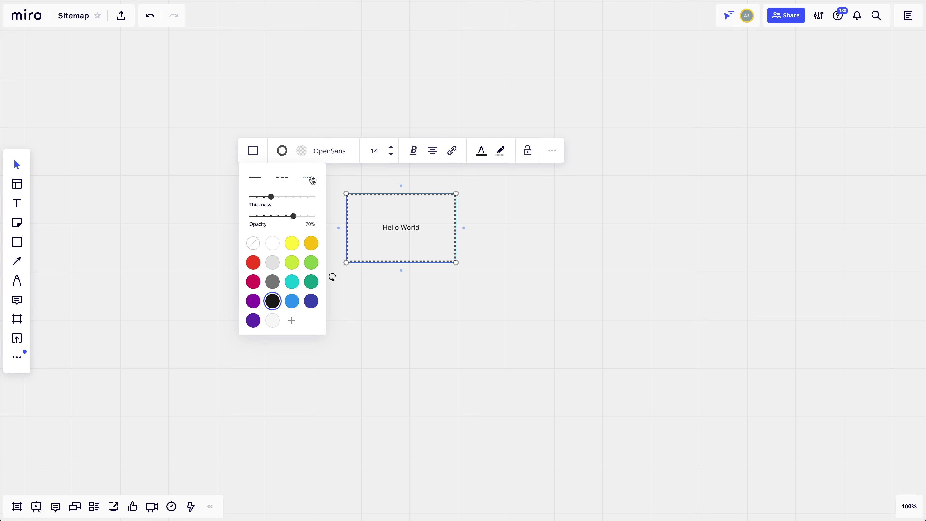
{"action": "left_click", "coordinate": [255, 177]}
{"action": "left_click", "coordinate": [297, 248]}
{"action": "left_click", "coordinate": [311, 243]}
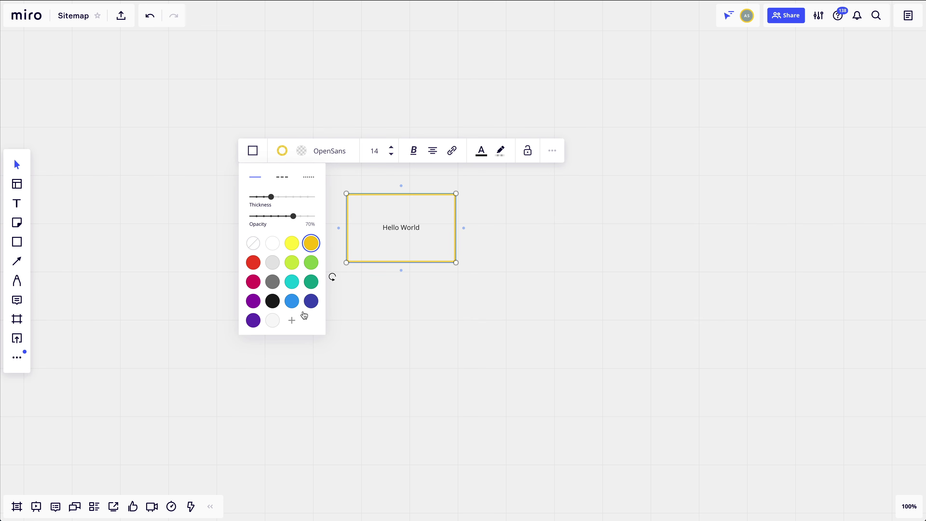
{"action": "left_click", "coordinate": [291, 320]}
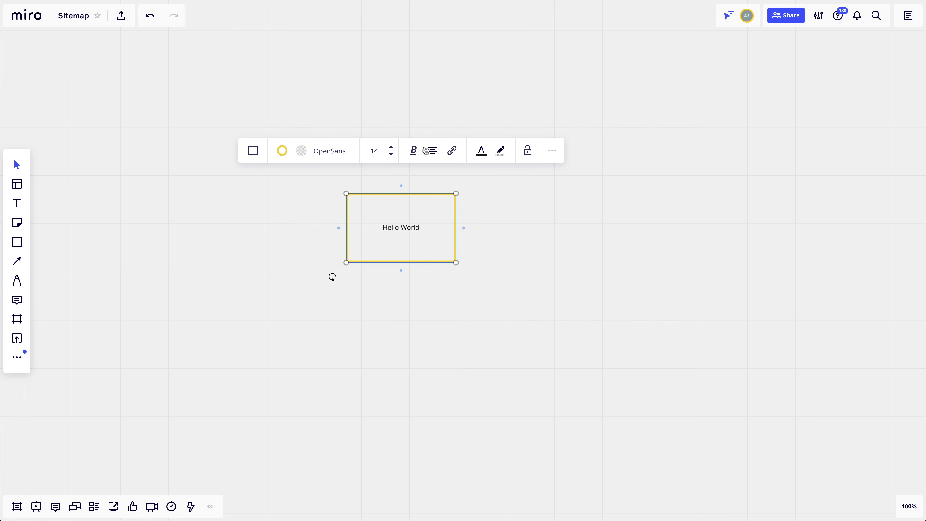
Try bold formatting on the Hello World text and return it to regular weight
{"action": "left_click", "coordinate": [414, 151]}
{"action": "left_click", "coordinate": [386, 178]}
{"action": "left_click", "coordinate": [413, 155]}
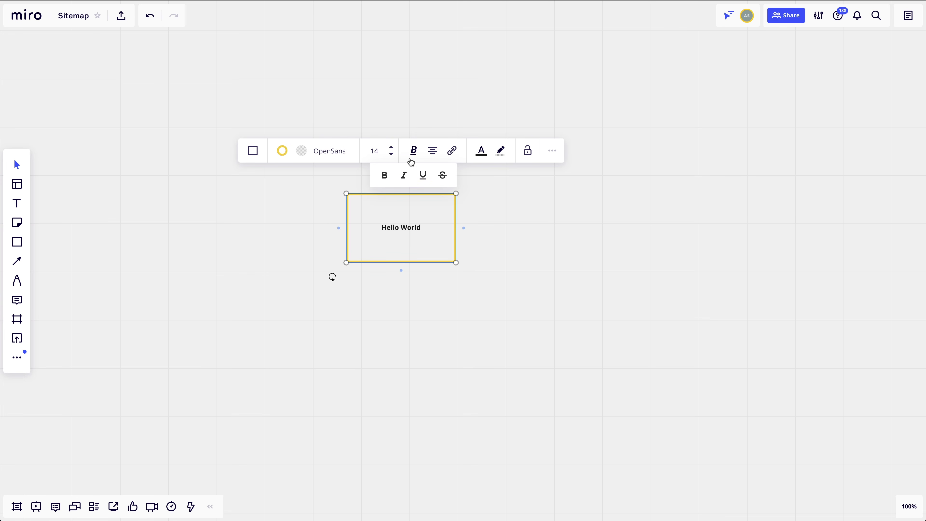
{"action": "left_click", "coordinate": [386, 179]}
Highlight the Hello World text in yellow and fill its rectangle with white
{"action": "left_click", "coordinate": [482, 150]}
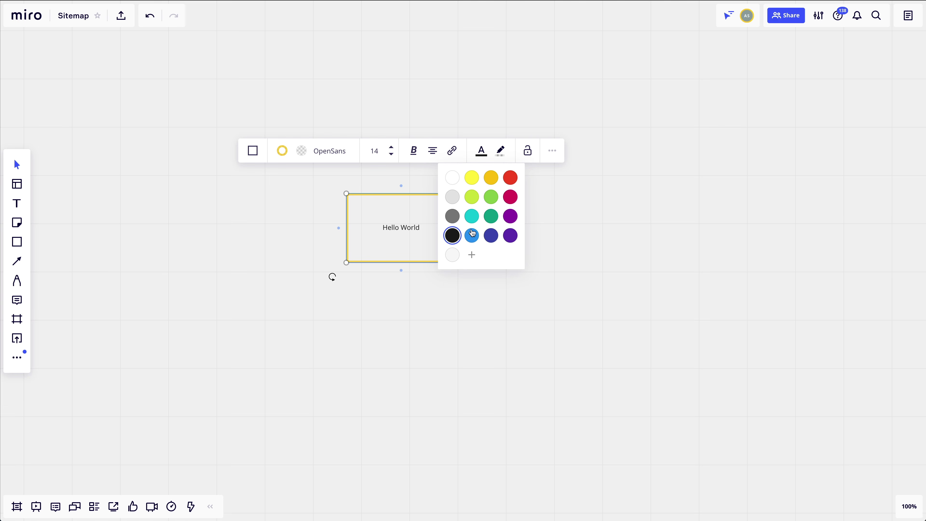
{"action": "left_click", "coordinate": [500, 150]}
{"action": "left_click", "coordinate": [510, 179]}
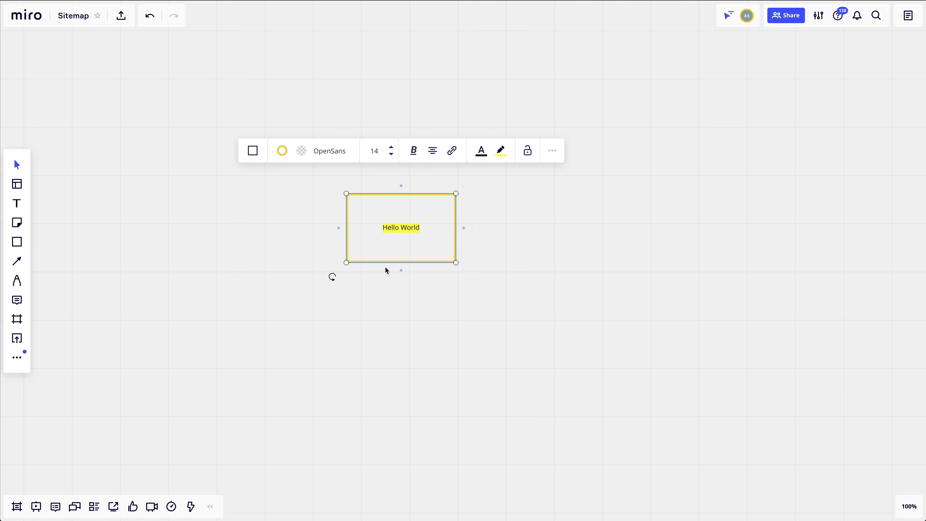
{"action": "left_click", "coordinate": [302, 155]}
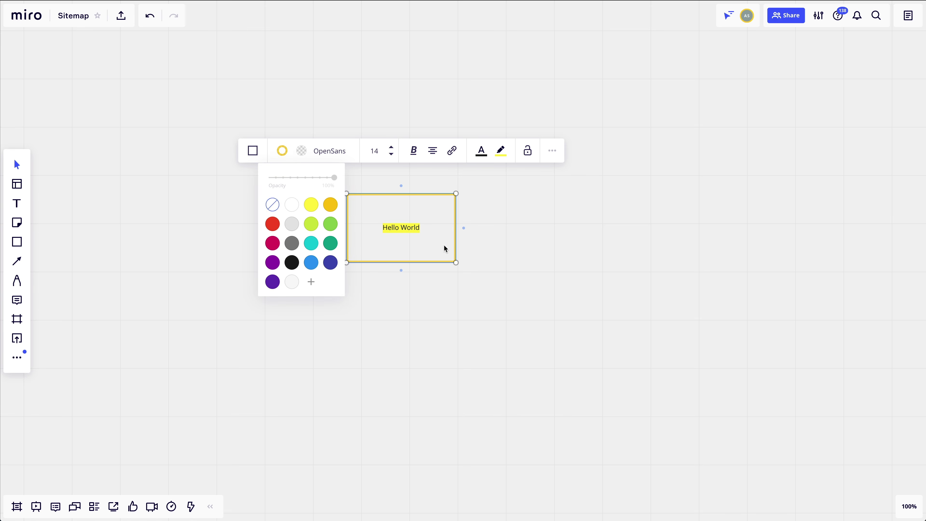
{"action": "left_click", "coordinate": [292, 205]}
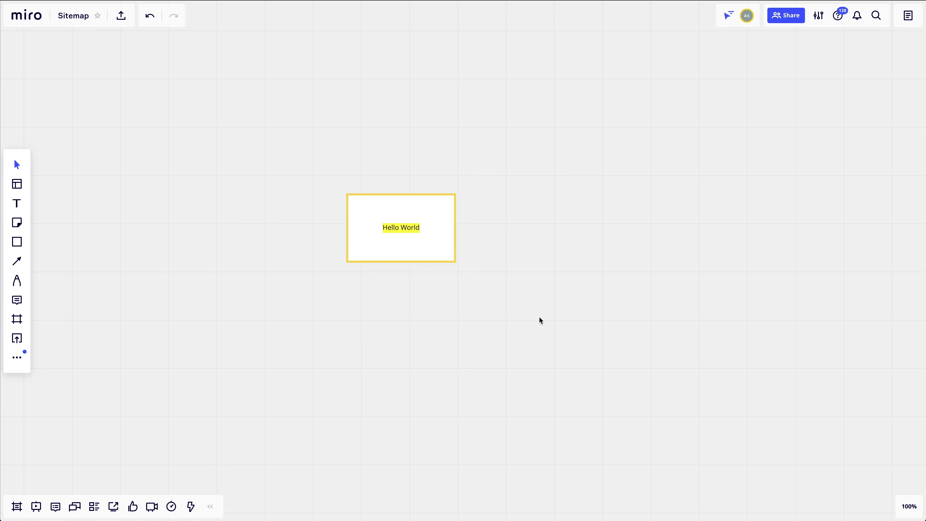
Paste a copy of the Hello World rectangle and place it level with the original, to its right
{"action": "left_click", "coordinate": [552, 151]}
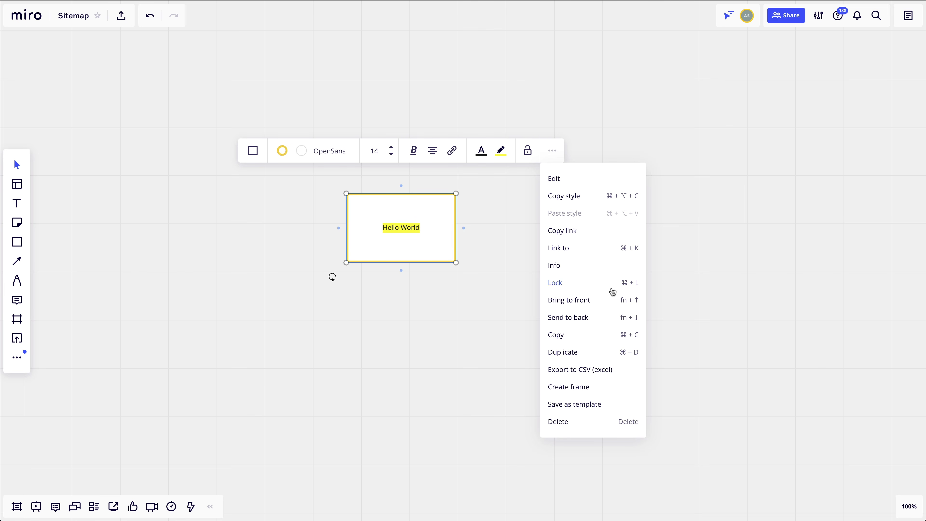
{"action": "left_click", "coordinate": [481, 328]}
{"action": "left_click", "coordinate": [432, 249]}
{"action": "key", "text": "super+v"}
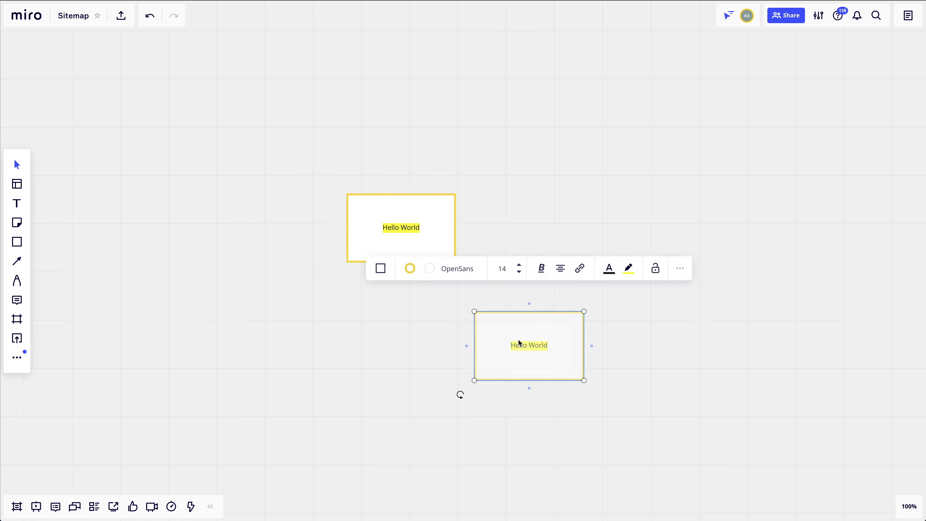
{"action": "left_click_drag", "start_coordinate": [532, 345], "coordinate": [588, 226]}
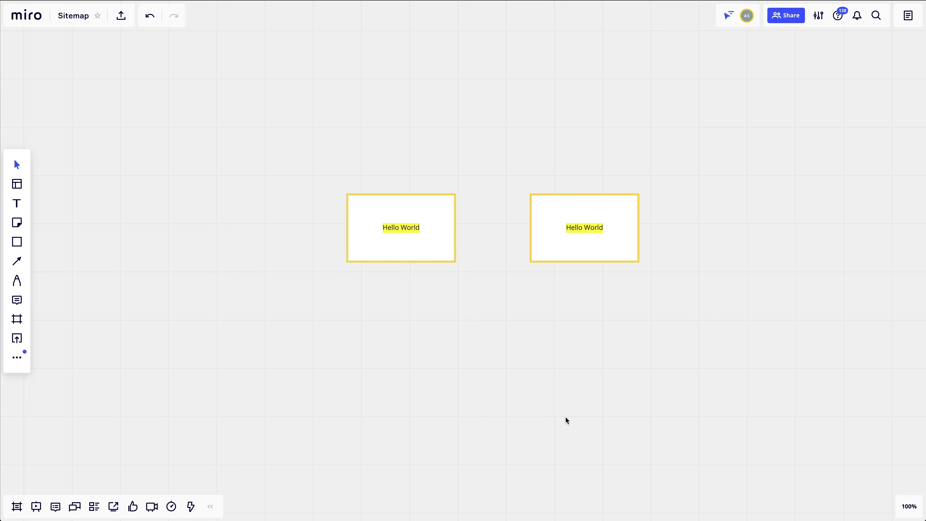
Connect the original Hello World rectangle to its copy with a line that ends in an open arrowhead
{"action": "left_click", "coordinate": [420, 233]}
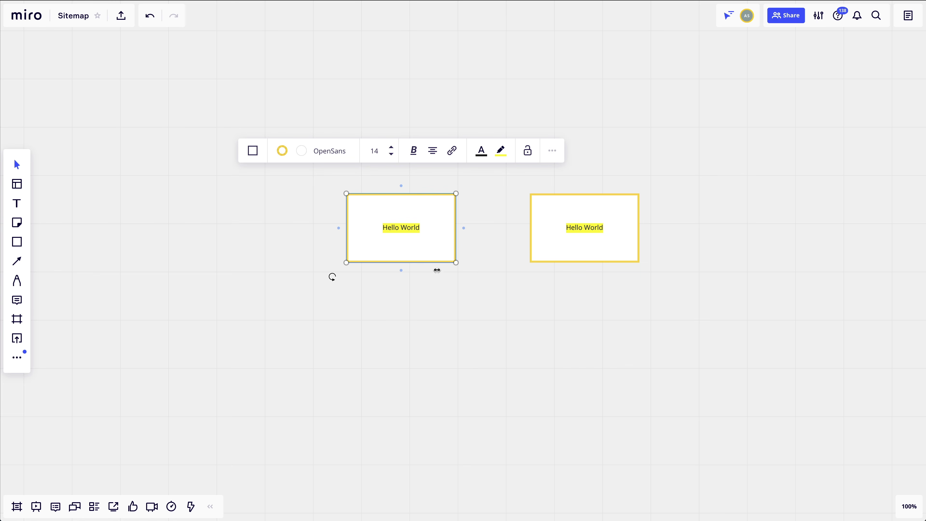
{"action": "left_click_drag", "start_coordinate": [463, 228], "coordinate": [529, 228]}
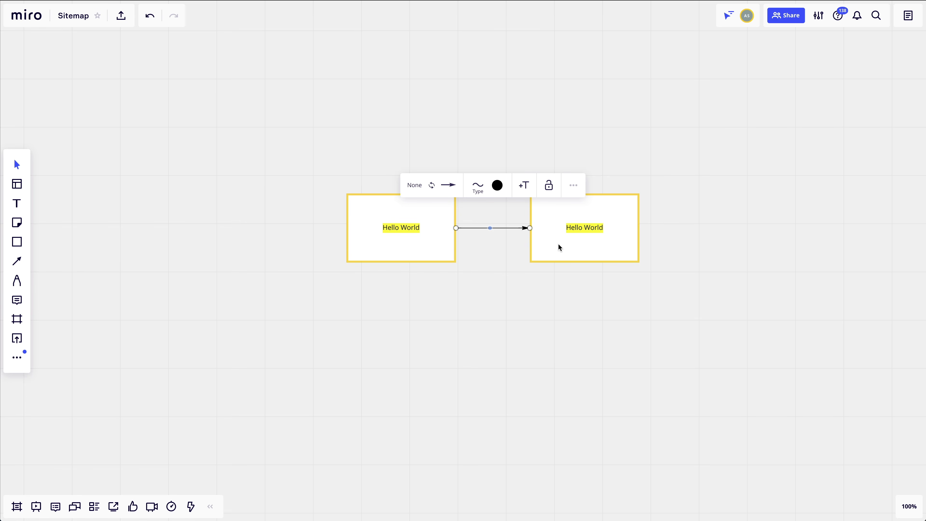
{"action": "left_click", "coordinate": [447, 187]}
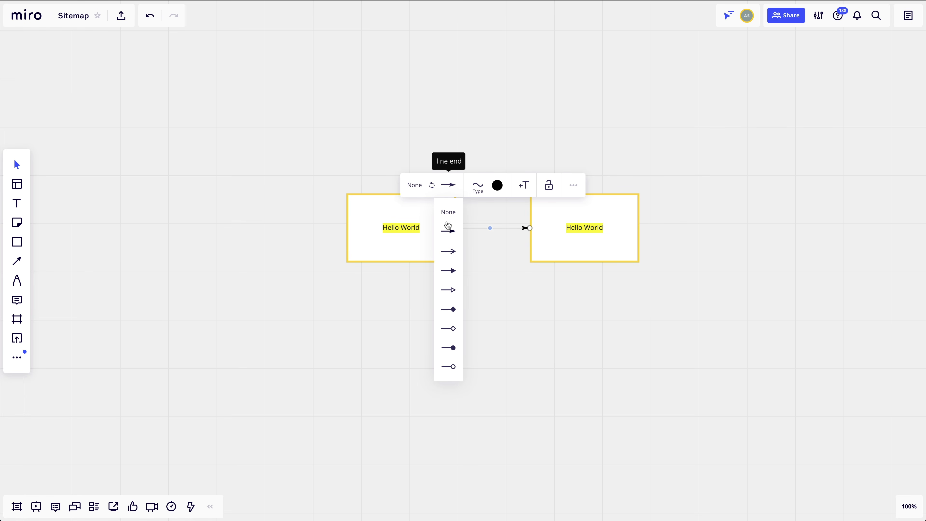
{"action": "left_click", "coordinate": [448, 212]}
{"action": "left_click", "coordinate": [451, 189]}
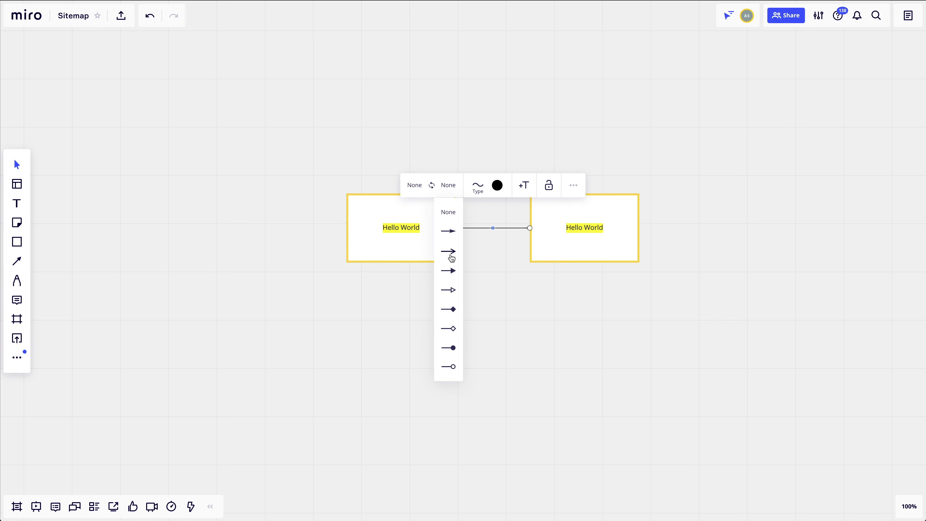
{"action": "left_click", "coordinate": [450, 256]}
{"action": "left_click", "coordinate": [496, 280]}
{"action": "left_click", "coordinate": [523, 228]}
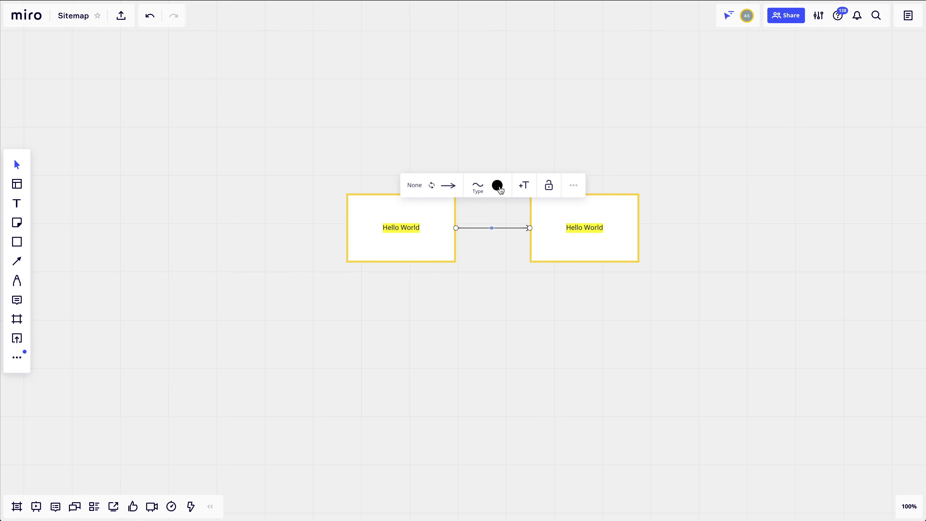
View the connector's colour and line type options, and move the copied rectangle down and to the right
{"action": "left_click", "coordinate": [497, 185]}
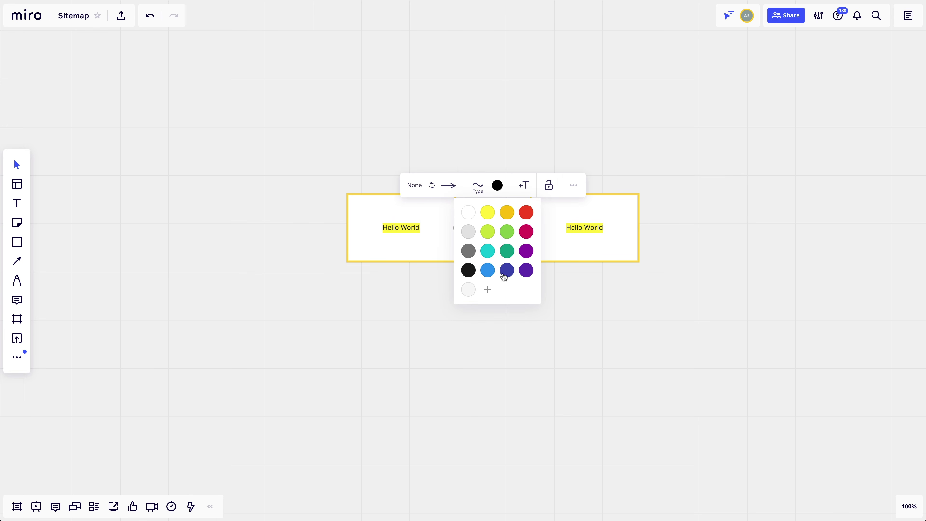
{"action": "left_click", "coordinate": [477, 186]}
{"action": "left_click", "coordinate": [617, 294]}
{"action": "left_click", "coordinate": [604, 235]}
{"action": "left_click_drag", "start_coordinate": [604, 236], "coordinate": [742, 400]}
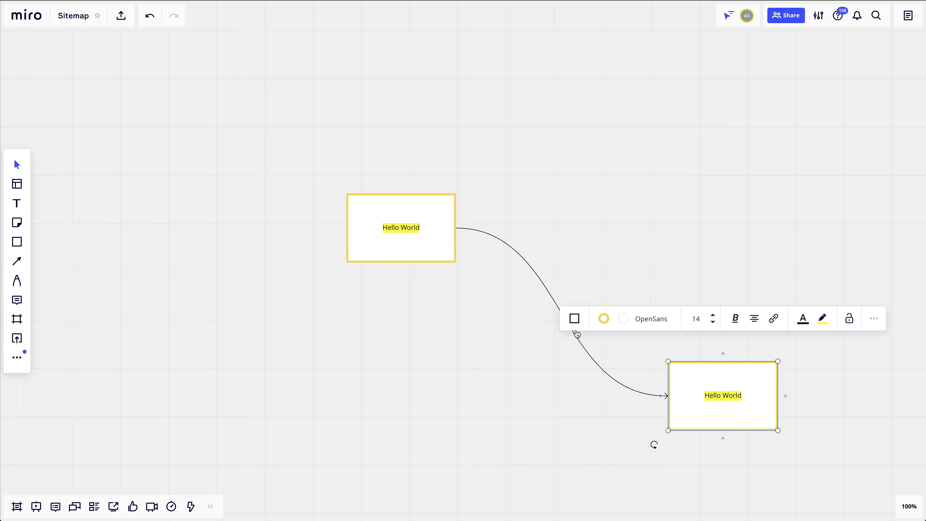
Change the connector between the two rectangles from a curve to a right-angled, dashed line
{"action": "left_click", "coordinate": [607, 346]}
{"action": "left_click", "coordinate": [565, 320]}
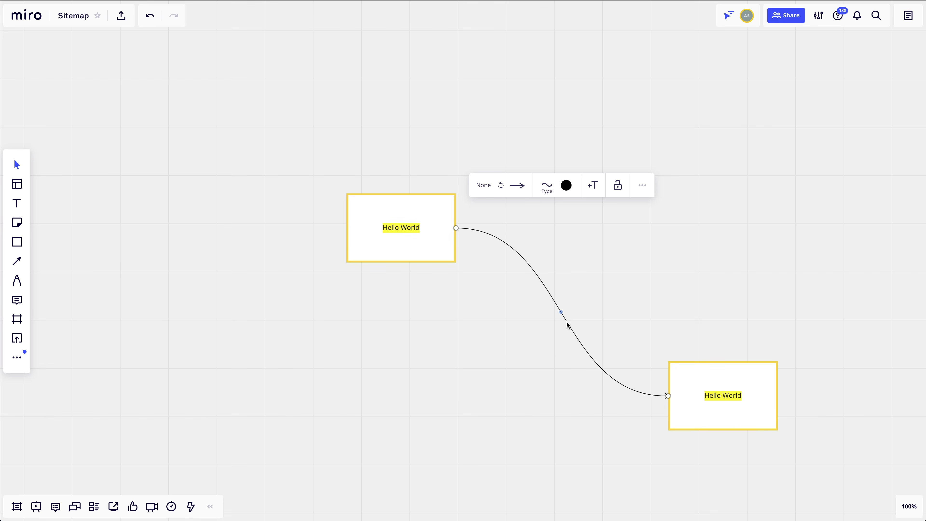
{"action": "left_click", "coordinate": [546, 187]}
{"action": "mouse_move", "coordinate": [515, 218]}
{"action": "left_mouse_down"}
{"action": "mouse_move", "coordinate": [544, 218]}
{"action": "mouse_move", "coordinate": [515, 218]}
{"action": "left_mouse_up"}
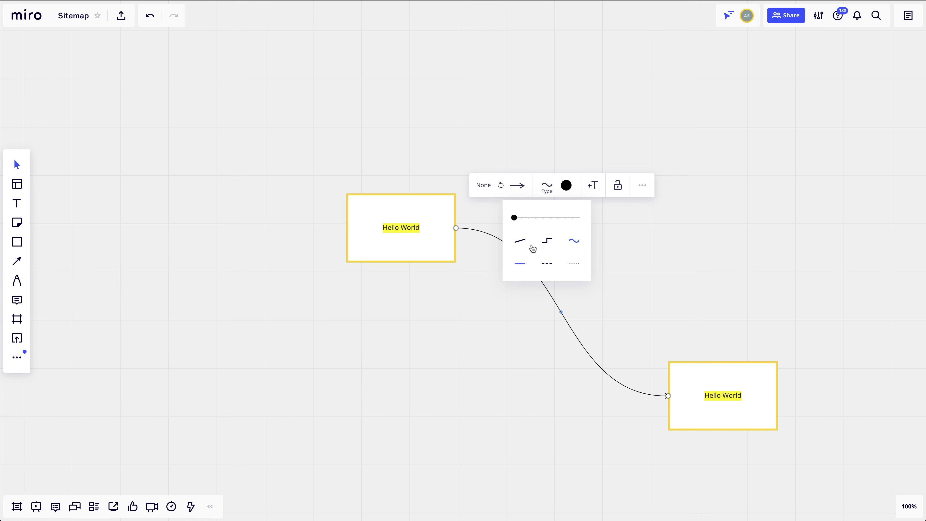
{"action": "left_click", "coordinate": [549, 243]}
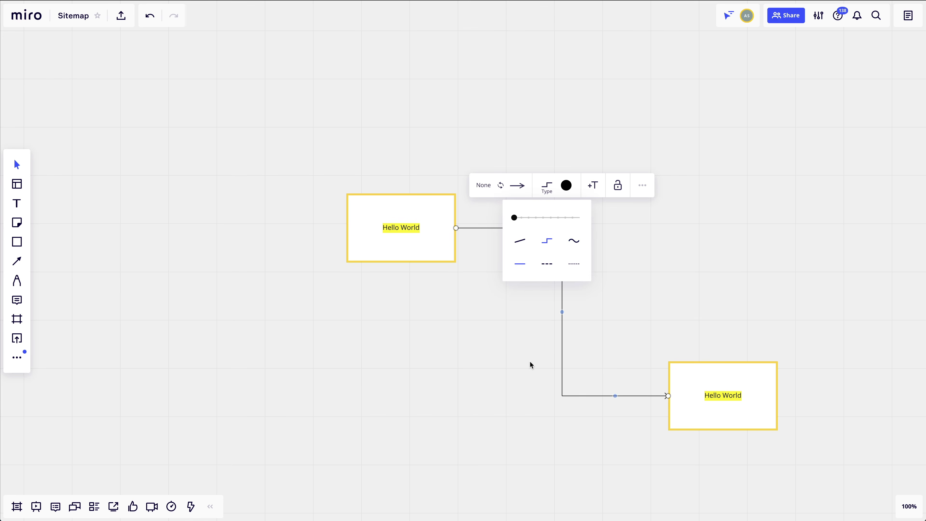
{"action": "left_click", "coordinate": [548, 264]}
{"action": "left_click", "coordinate": [520, 264]}
{"action": "left_click", "coordinate": [548, 266]}
{"action": "left_click", "coordinate": [700, 291]}
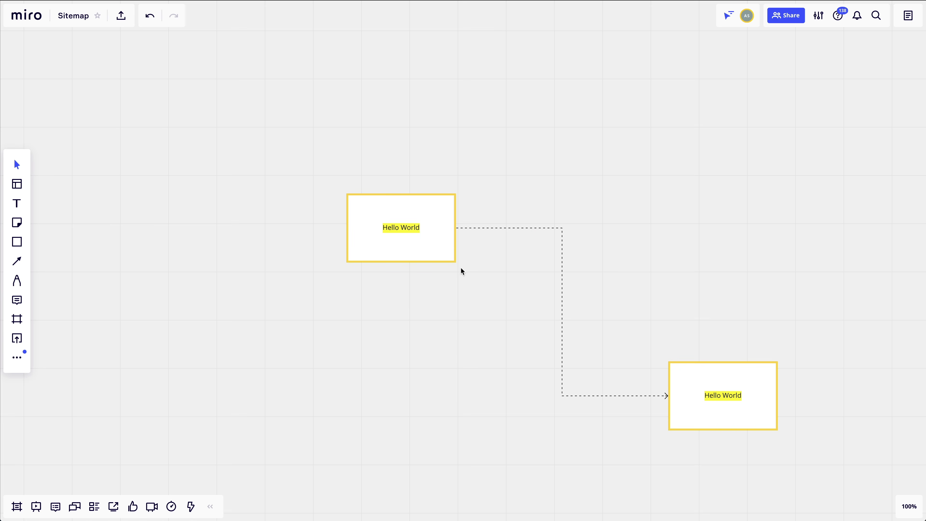
Delete both Hello World rectangles together with their connector
{"action": "left_click", "coordinate": [732, 417]}
{"action": "left_click_drag", "start_coordinate": [723, 418], "coordinate": [234, 357]}
{"action": "key", "text": "Delete"}
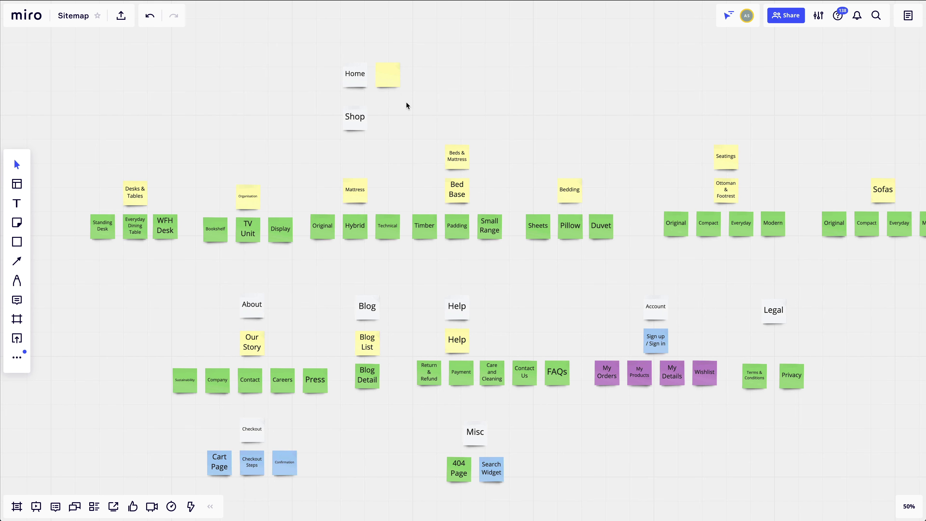
{"action": "left_click", "coordinate": [387, 76]}
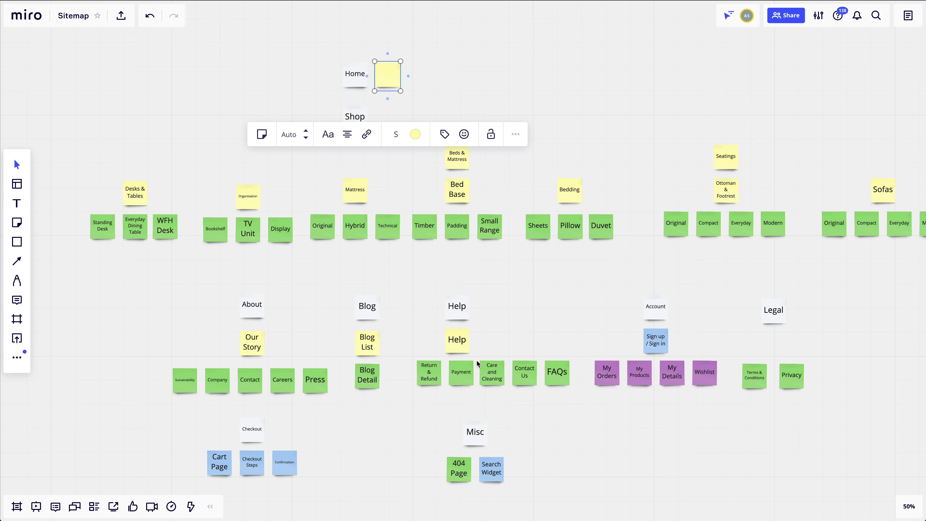
{"action": "left_click", "coordinate": [510, 303]}
{"action": "left_click", "coordinate": [557, 372]}
{"action": "left_click", "coordinate": [518, 374]}
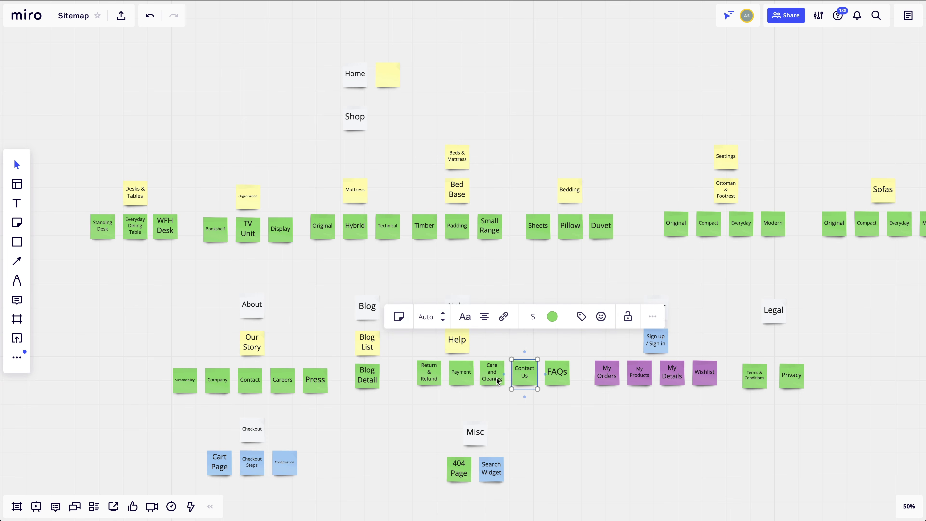
{"action": "left_click", "coordinate": [461, 372]}
{"action": "left_click", "coordinate": [425, 379]}
{"action": "left_click", "coordinate": [559, 292]}
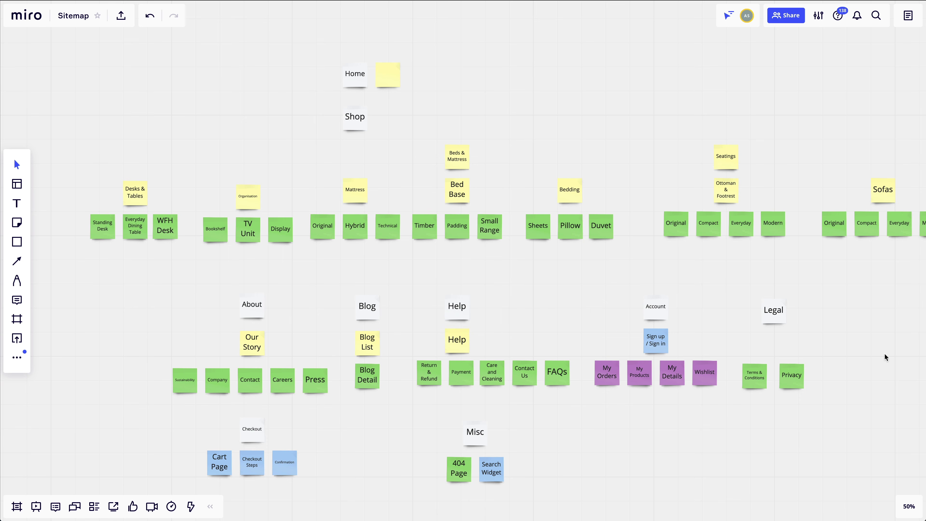
Draw a small rectangle on an empty area of the canvas, above and left of the sticky notes
{"action": "scroll", "coordinate": [196, 238], "scroll_direction": "up", "scroll_amount": 5}
{"action": "scroll", "coordinate": [444, 306], "scroll_direction": "left", "scroll_amount": 15}
{"action": "scroll", "coordinate": [444, 306], "scroll_direction": "up", "scroll_amount": 5}
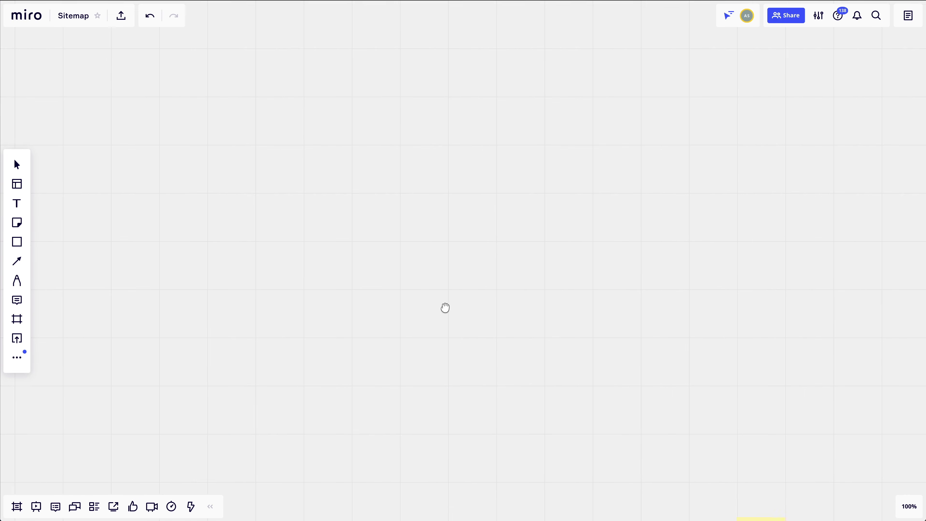
{"action": "left_click", "coordinate": [17, 241]}
{"action": "left_click", "coordinate": [53, 215]}
{"action": "left_click", "coordinate": [325, 211]}
Give the new rectangle a thin, solid grey border at 100% opacity
{"action": "left_click", "coordinate": [206, 146]}
{"action": "left_click_drag", "start_coordinate": [211, 214], "coordinate": [239, 212]}
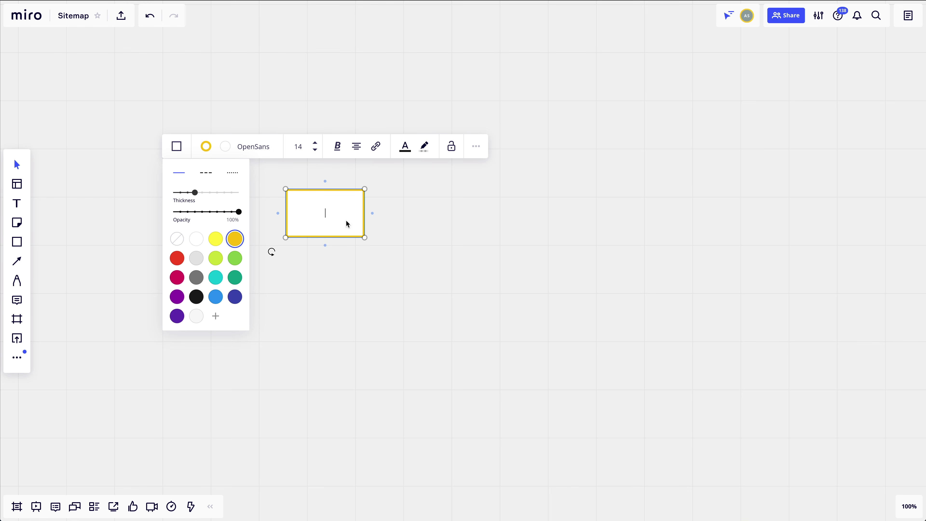
{"action": "left_click", "coordinate": [197, 279]}
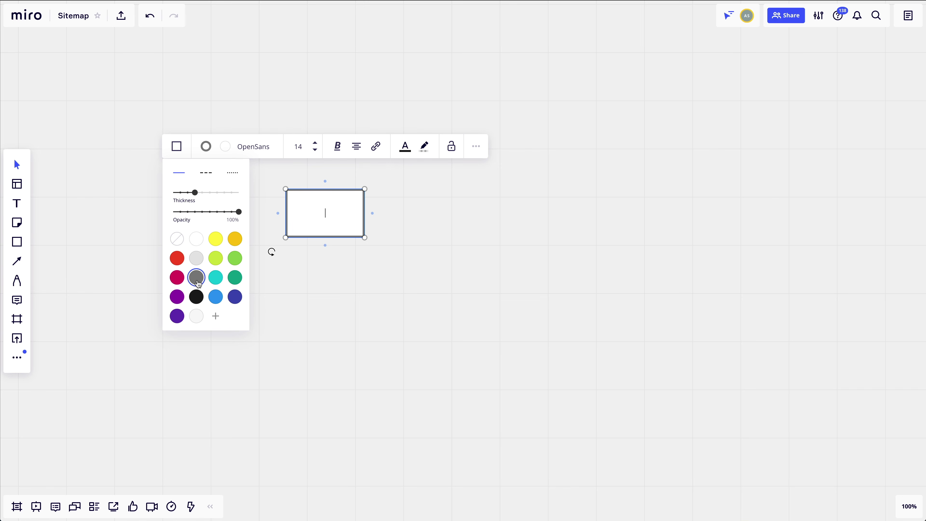
{"action": "left_click_drag", "start_coordinate": [190, 206], "coordinate": [134, 192]}
{"action": "left_click", "coordinate": [488, 273]}
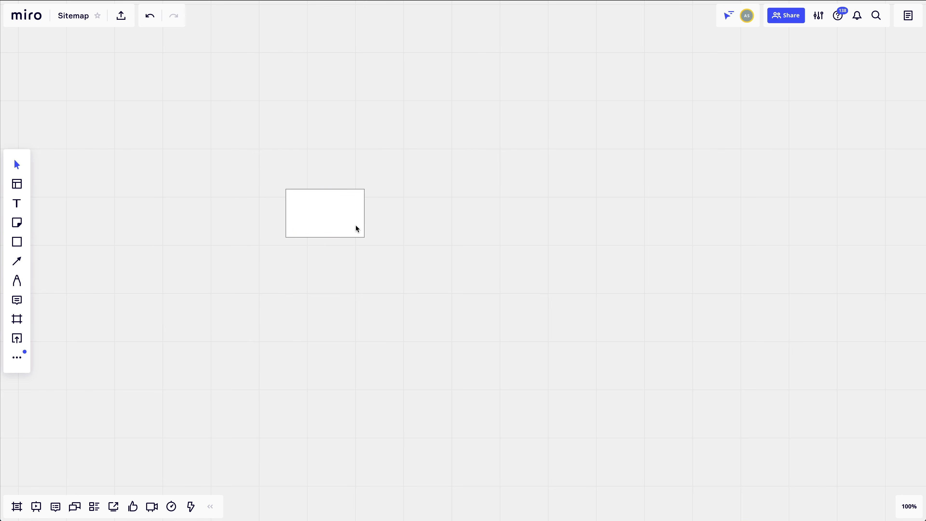
{"action": "left_click", "coordinate": [339, 224]}
{"action": "left_click", "coordinate": [306, 149]}
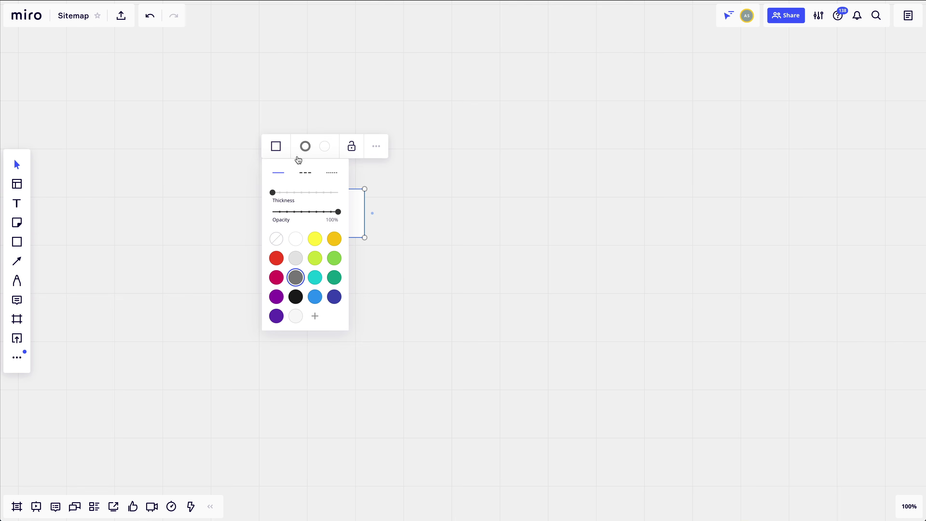
{"action": "left_click", "coordinate": [460, 225]}
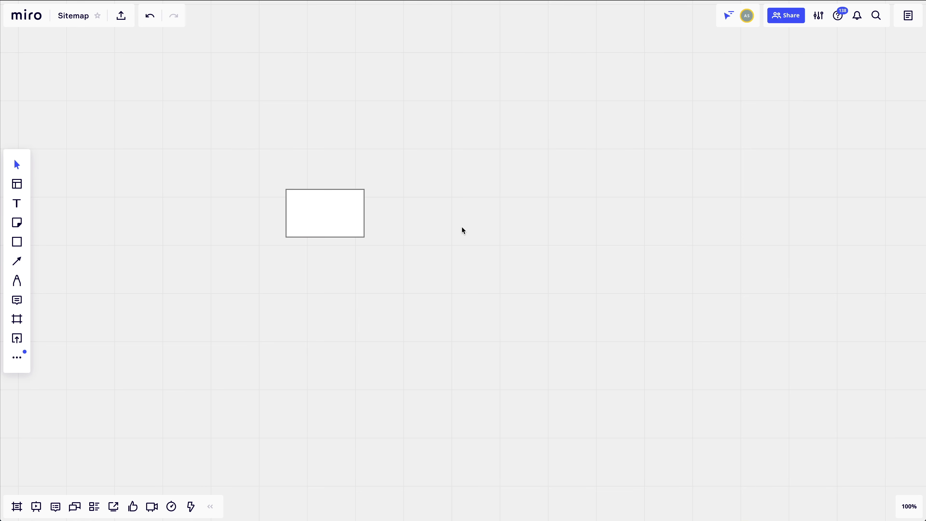
Label the grey-bordered rectangle "Landing Page"
{"action": "left_click", "coordinate": [331, 232]}
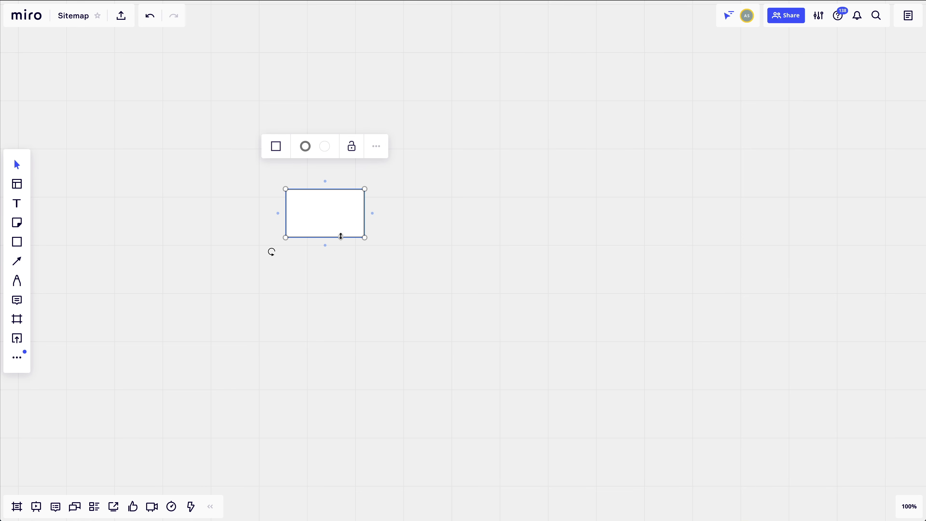
{"action": "double_click", "coordinate": [333, 222]}
{"action": "type", "text": "4anding Page"}
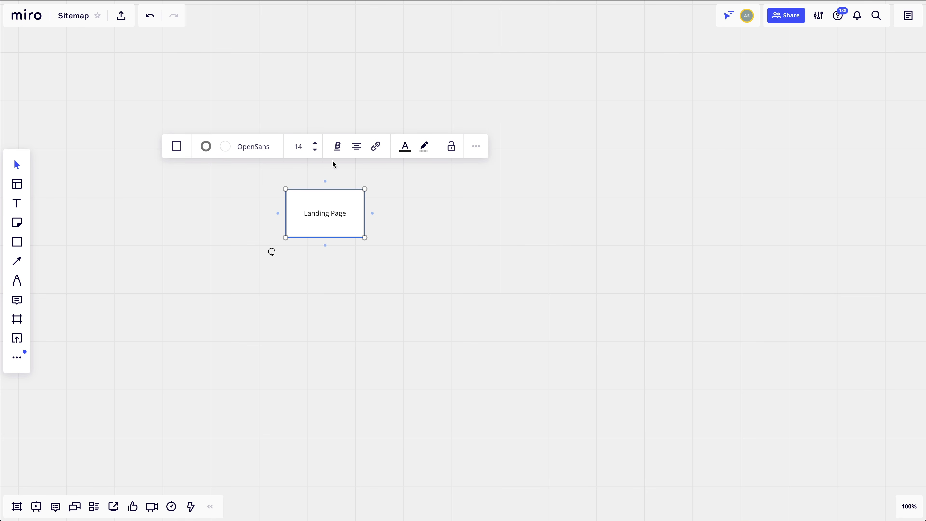
{"action": "left_click", "coordinate": [344, 281]}
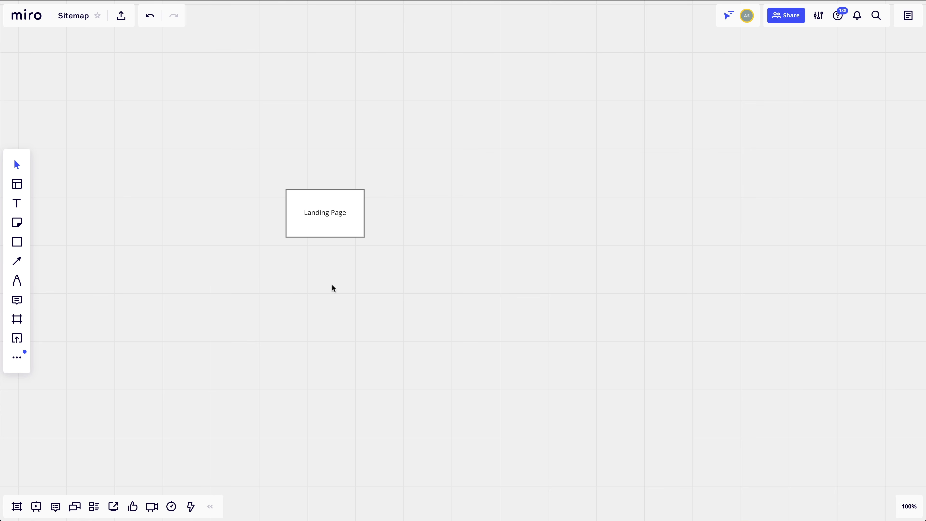
Copy the Landing Page box and place the copy to its right, level with the original
{"action": "left_click", "coordinate": [332, 216]}
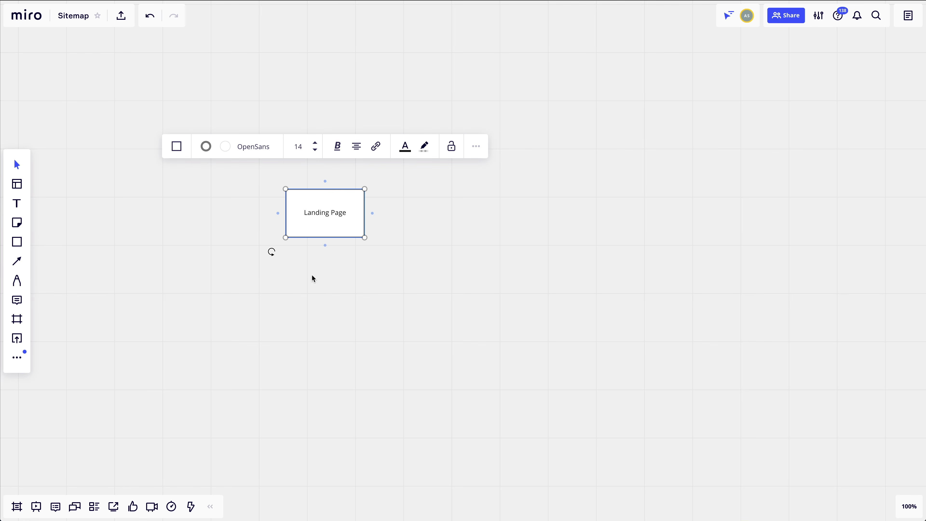
{"action": "left_click", "coordinate": [423, 289]}
{"action": "key", "text": "super+v"}
{"action": "left_click_drag", "start_coordinate": [424, 296], "coordinate": [425, 224]}
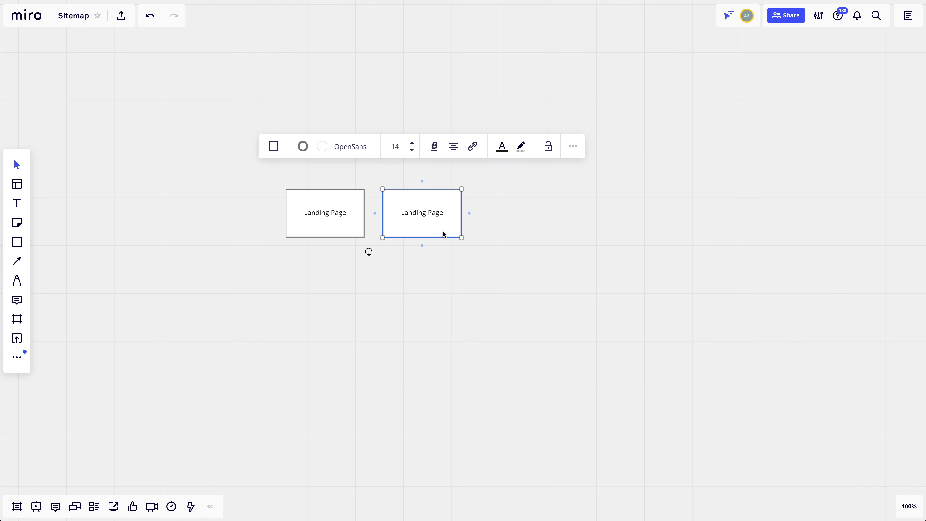
Give the copied box a dashed border and extend its label to "Landing Page Off Map"
{"action": "left_click", "coordinate": [303, 152]}
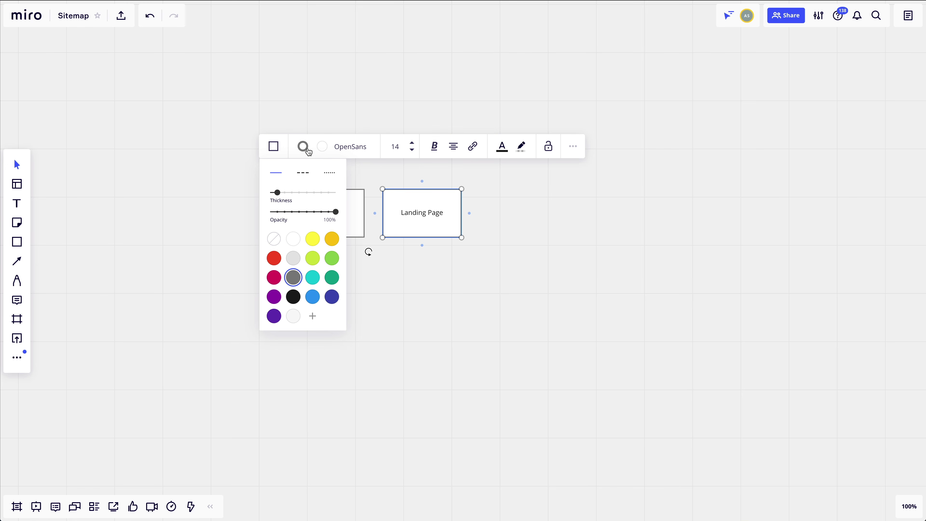
{"action": "left_click", "coordinate": [309, 174]}
{"action": "key", "text": "End"}
{"action": "type", "text": "Off Map"}
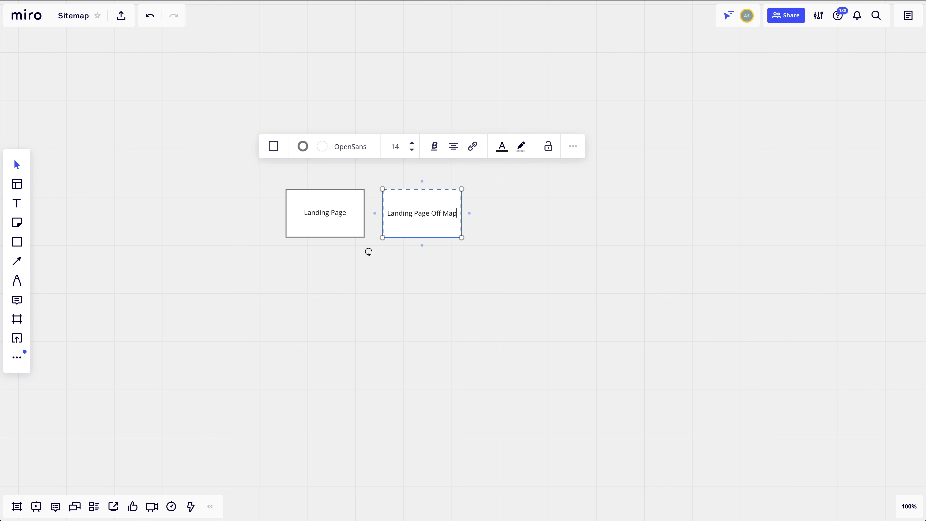
Duplicate the solid Landing Page box to its left, leaving a slightly wider gap between the two
{"action": "left_click", "coordinate": [325, 213]}
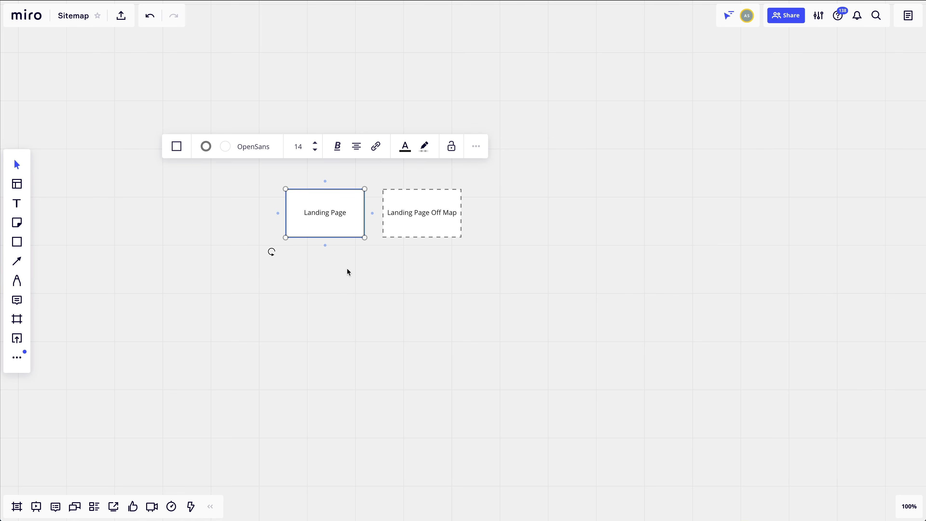
{"action": "left_click_drag", "start_coordinate": [320, 280], "coordinate": [439, 306]}
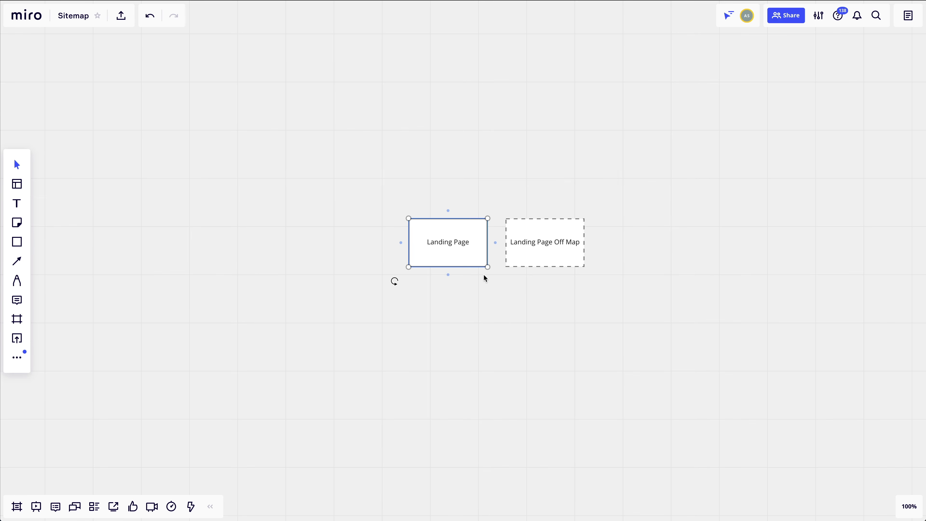
{"action": "left_click", "coordinate": [462, 305]}
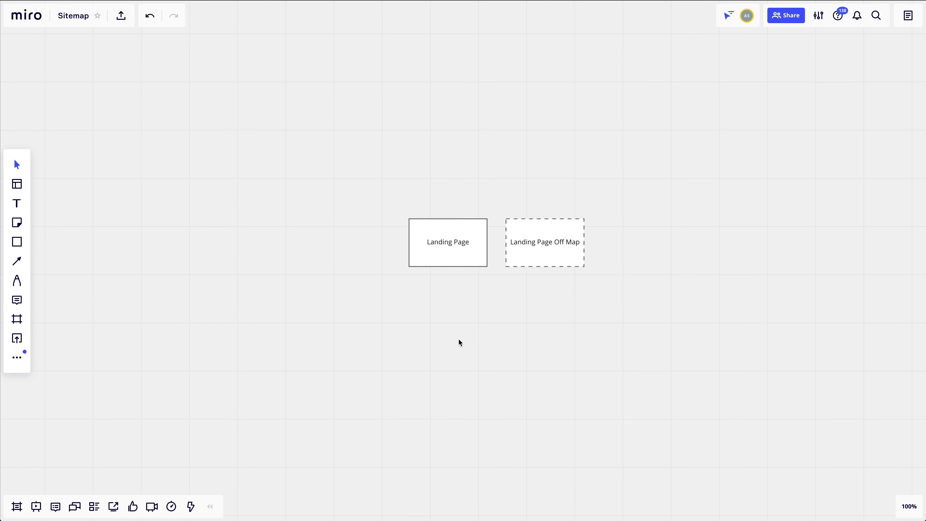
{"action": "left_click", "coordinate": [455, 244]}
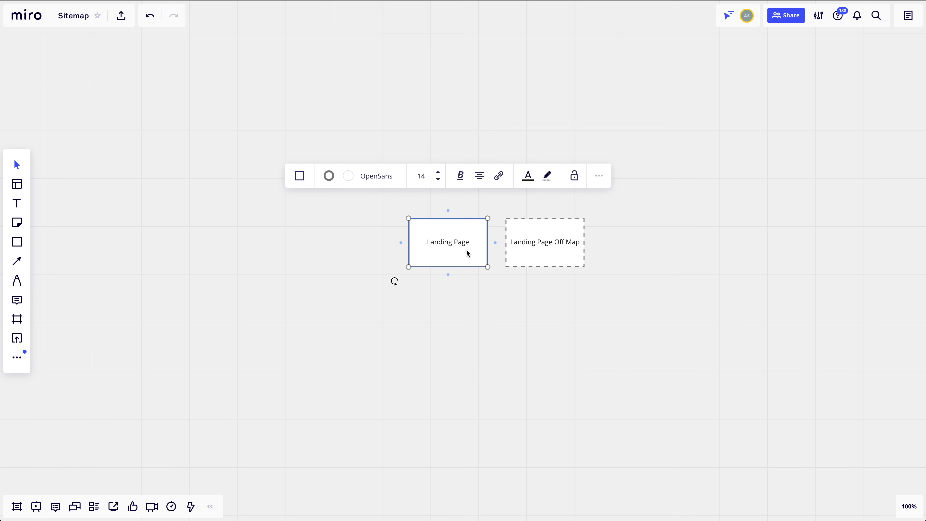
{"action": "left_click_drag", "start_coordinate": [468, 252], "coordinate": [367, 254]}
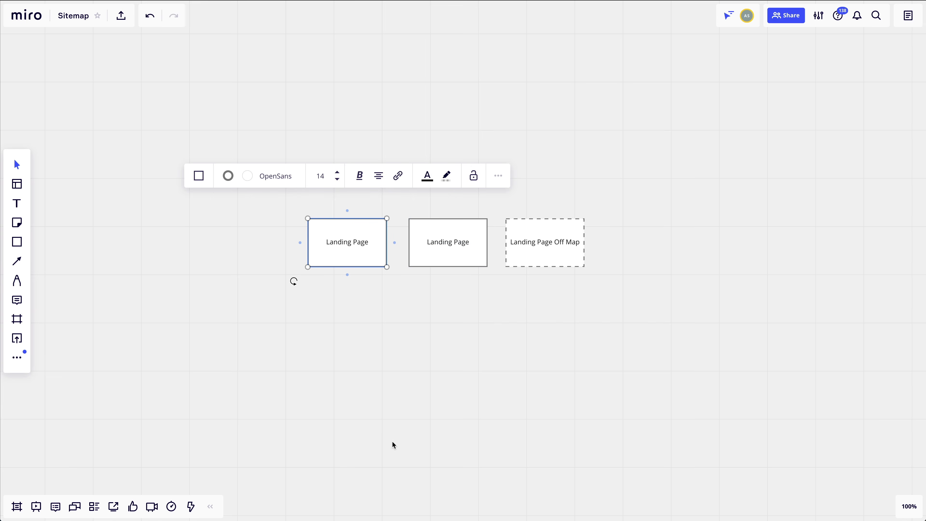
{"action": "left_click", "coordinate": [374, 303]}
{"action": "left_click", "coordinate": [359, 256]}
{"action": "left_click_drag", "start_coordinate": [363, 258], "coordinate": [352, 259]}
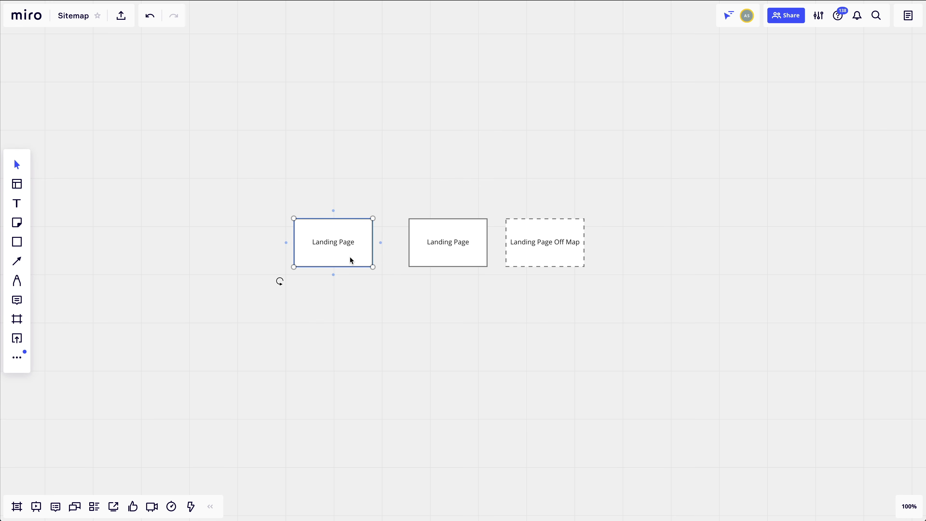
Relabel the leftmost Landing Page box as "Stacked Page"
{"action": "double_click", "coordinate": [341, 244]}
{"action": "type", "text": "Stacked M"}
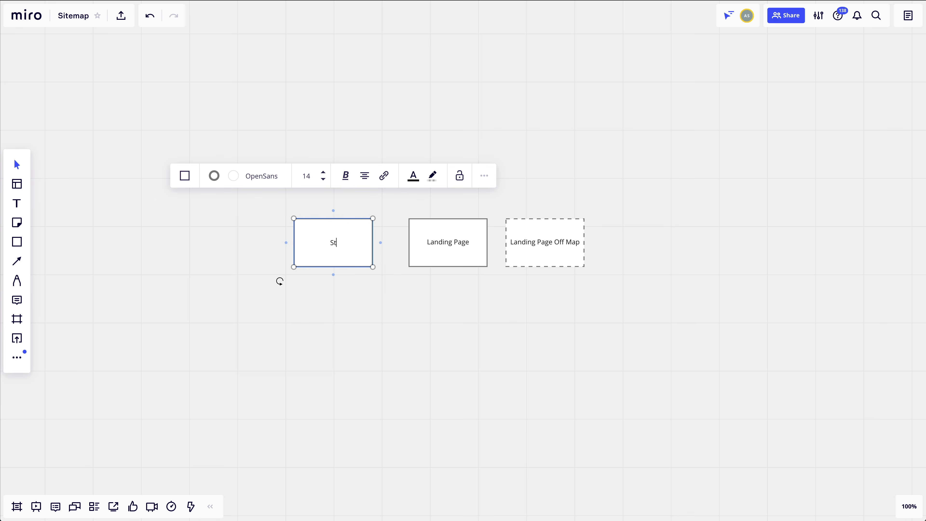
{"action": "key", "text": "BackSpace"}
{"action": "type", "text": "Page"}
{"action": "left_click", "coordinate": [342, 266]}
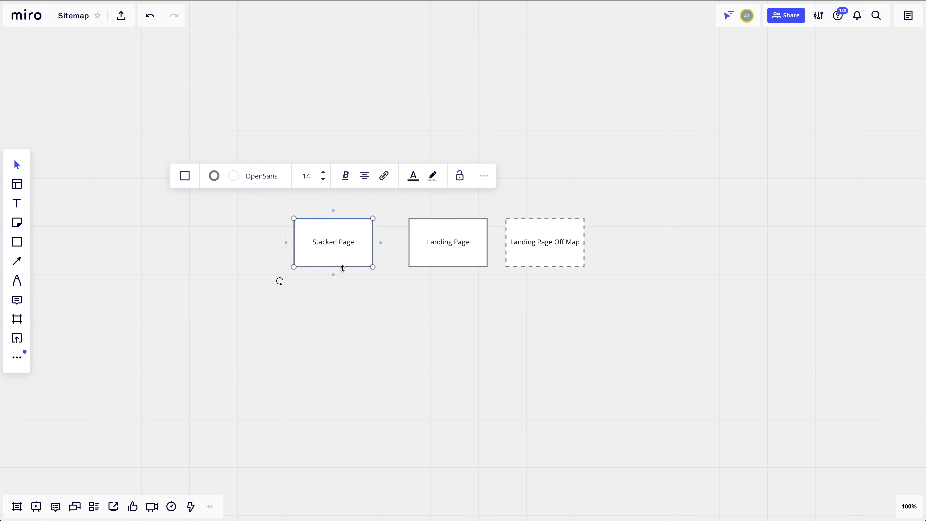
Copy the Stacked Page box, clear the copy's text, and place it exactly behind the original
{"action": "key", "text": "super+c"}
{"action": "key", "text": "super+v"}
{"action": "double_click", "coordinate": [379, 290]}
{"action": "key", "text": "BackSpace"}
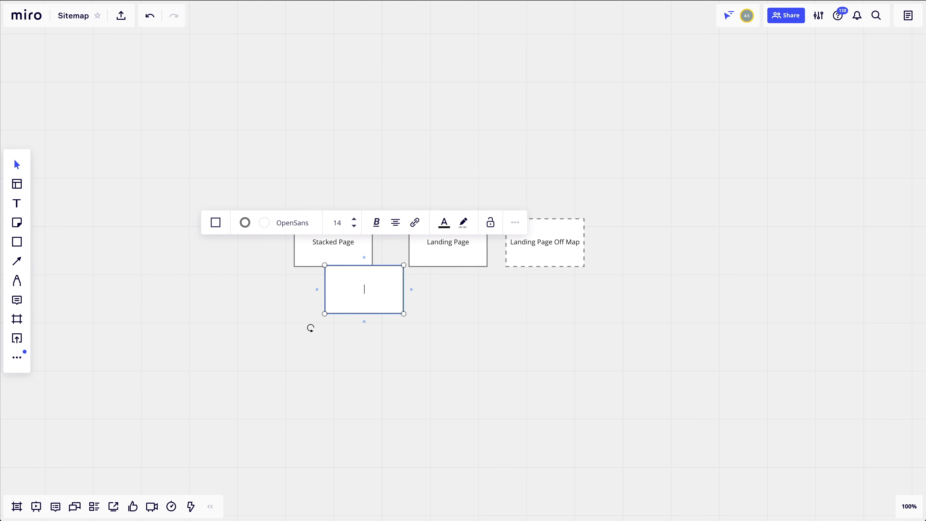
{"action": "left_click_drag", "start_coordinate": [348, 291], "coordinate": [343, 250]}
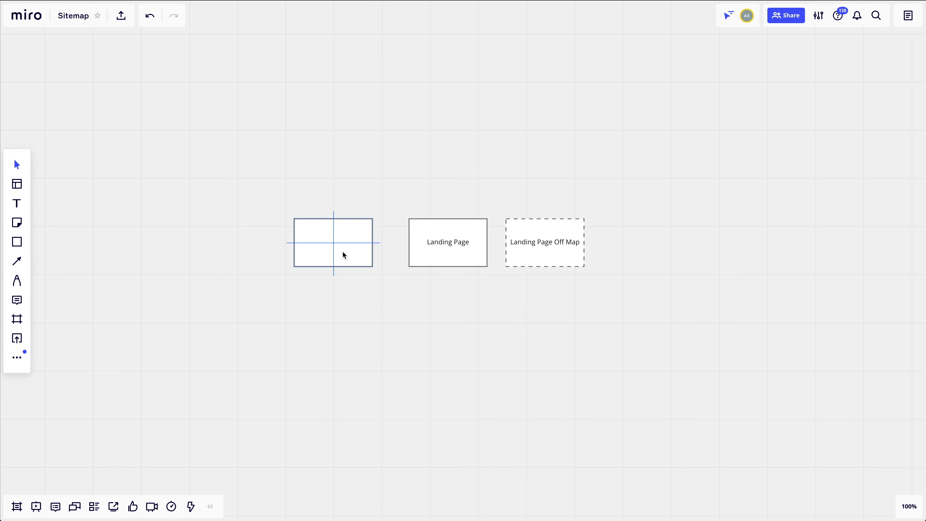
{"action": "right_click", "coordinate": [350, 247]}
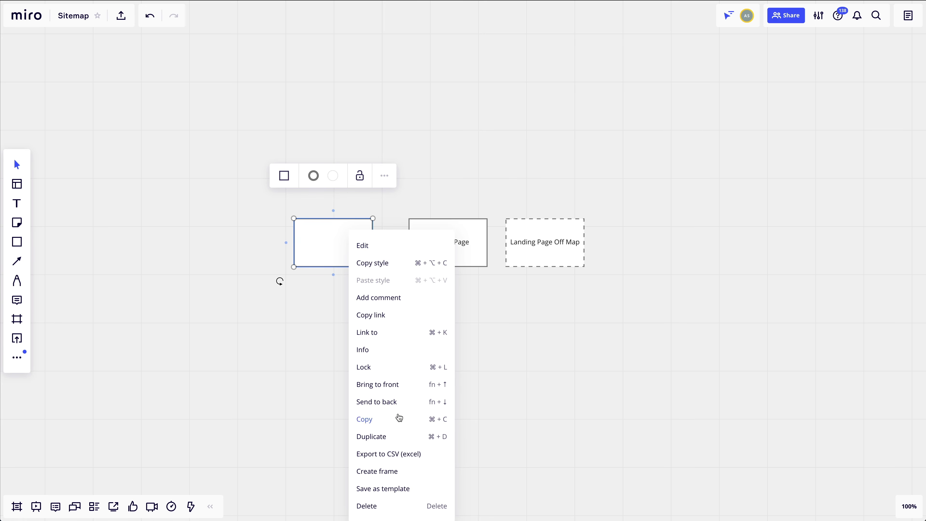
{"action": "left_click", "coordinate": [403, 405]}
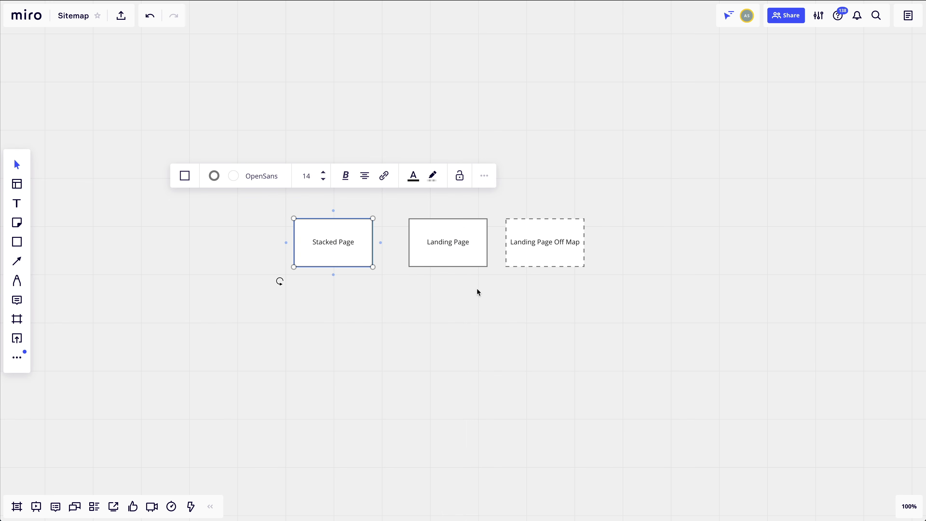
Nudge the Stacked Page box slightly up and to the left of the blank box behind it
{"action": "key", "text": "Up"}
{"action": "key", "text": "Up"}
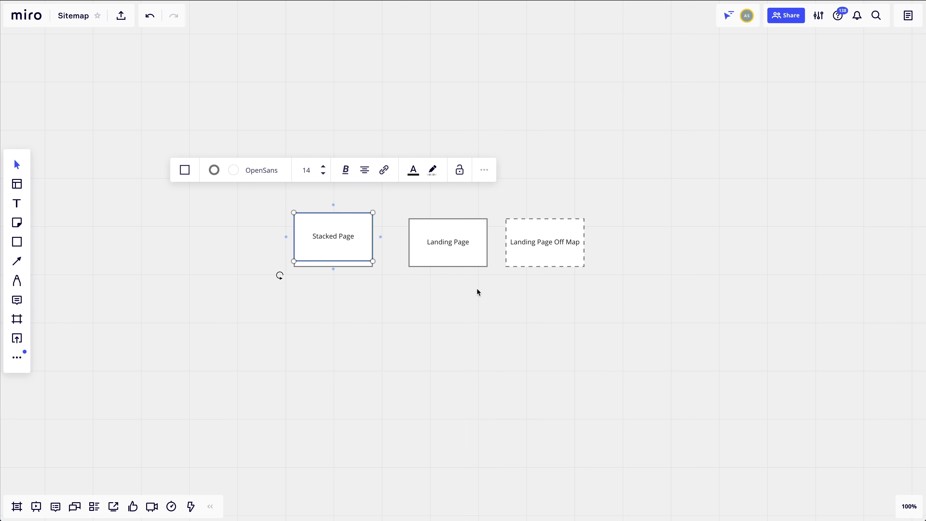
{"action": "key", "text": "Left"}
{"action": "key", "text": "Left"}
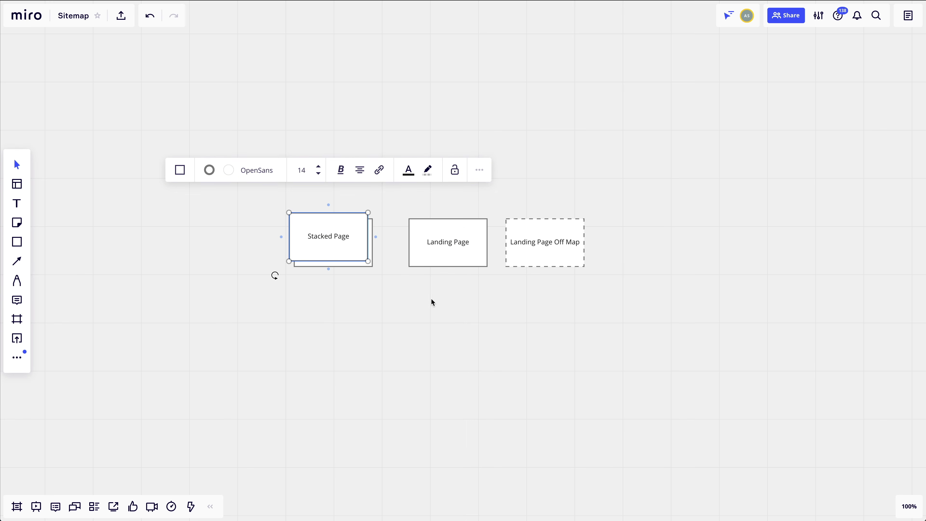
Add a second blank box at the back of the stack, offset slightly down and to the right
{"action": "left_click", "coordinate": [370, 263]}
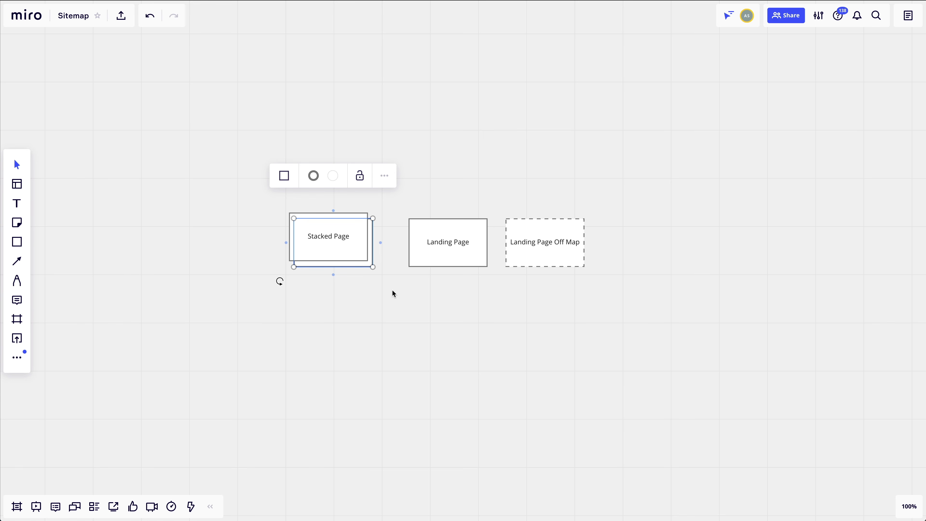
{"action": "key", "text": "super+v"}
{"action": "right_click", "coordinate": [392, 291]}
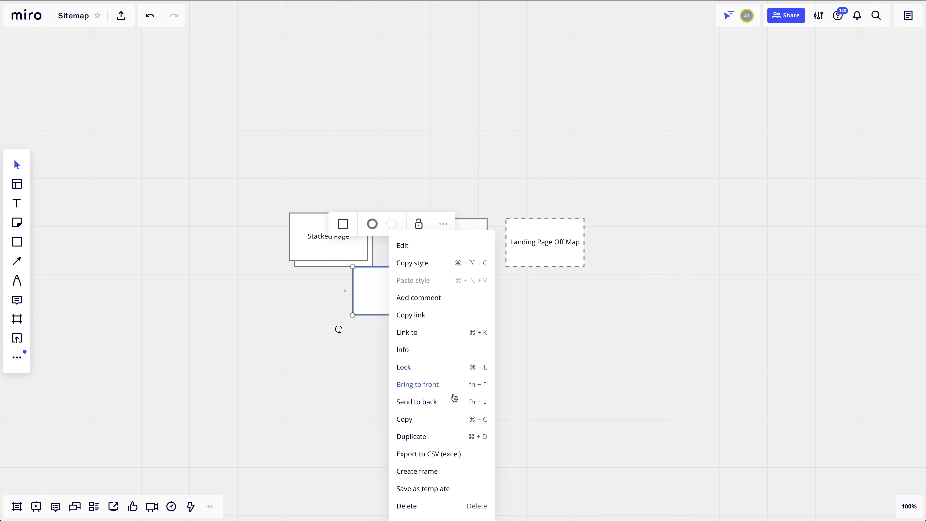
{"action": "left_click", "coordinate": [459, 404]}
{"action": "left_click_drag", "start_coordinate": [384, 294], "coordinate": [344, 250]}
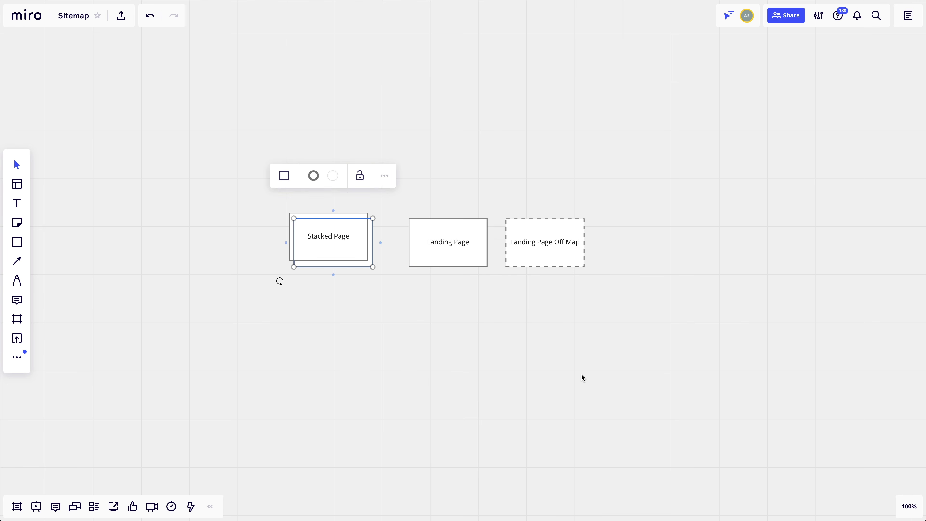
{"action": "left_click", "coordinate": [349, 309]}
{"action": "scroll", "coordinate": [357, 308], "scroll_direction": "left", "scroll_amount": 2}
{"action": "scroll", "coordinate": [357, 308], "scroll_direction": "up", "scroll_amount": 2}
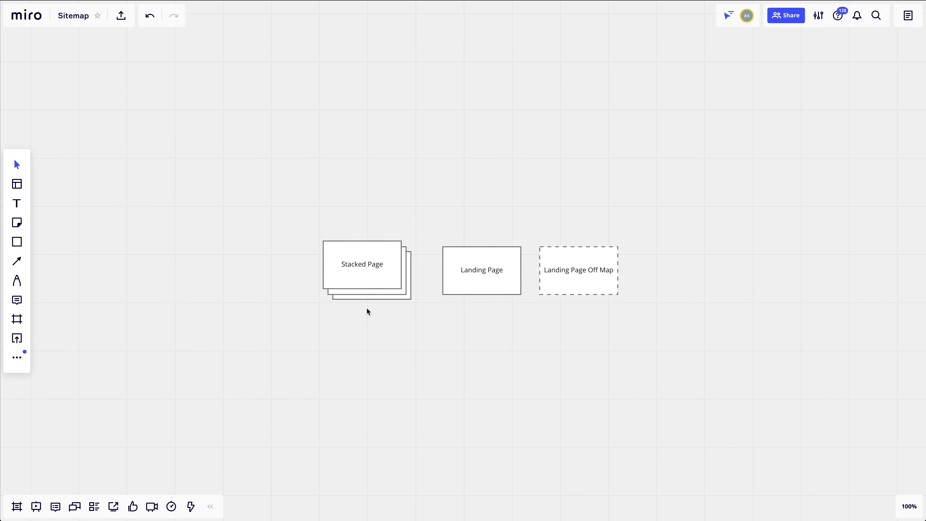
Try moving the Stacked Page box alone away from its stack, and undo the move
{"action": "left_click", "coordinate": [343, 273]}
{"action": "left_click_drag", "start_coordinate": [364, 281], "coordinate": [304, 269]}
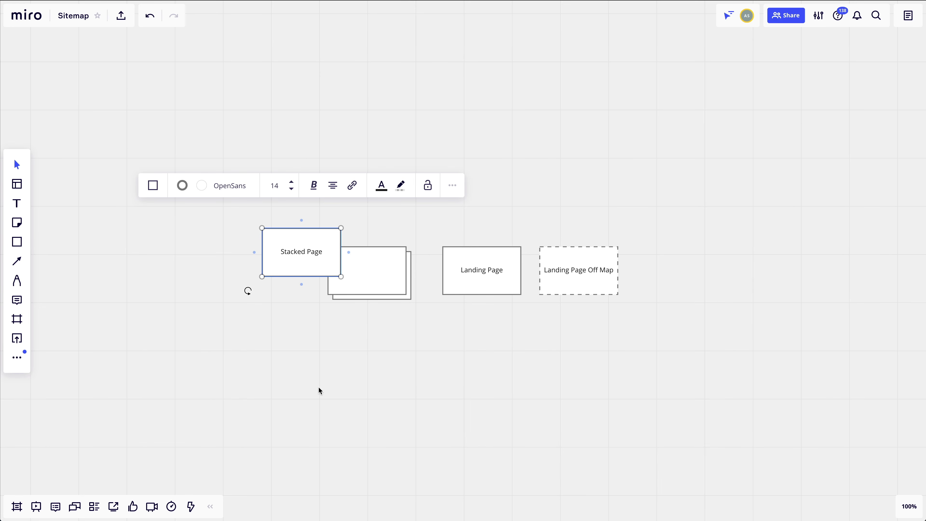
{"action": "key", "text": "ctrl+z"}
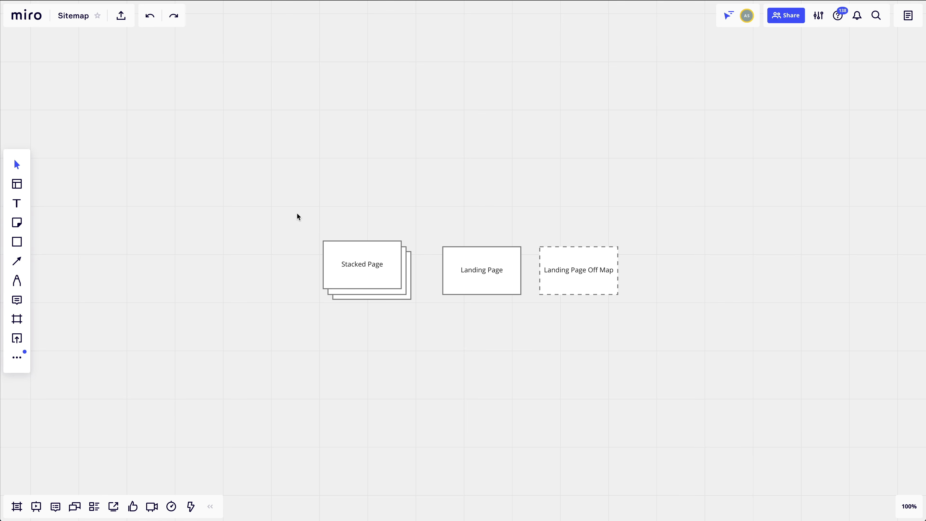
Group the Stacked Page box with the two blank boxes behind it
{"action": "left_click_drag", "start_coordinate": [297, 214], "coordinate": [425, 340]}
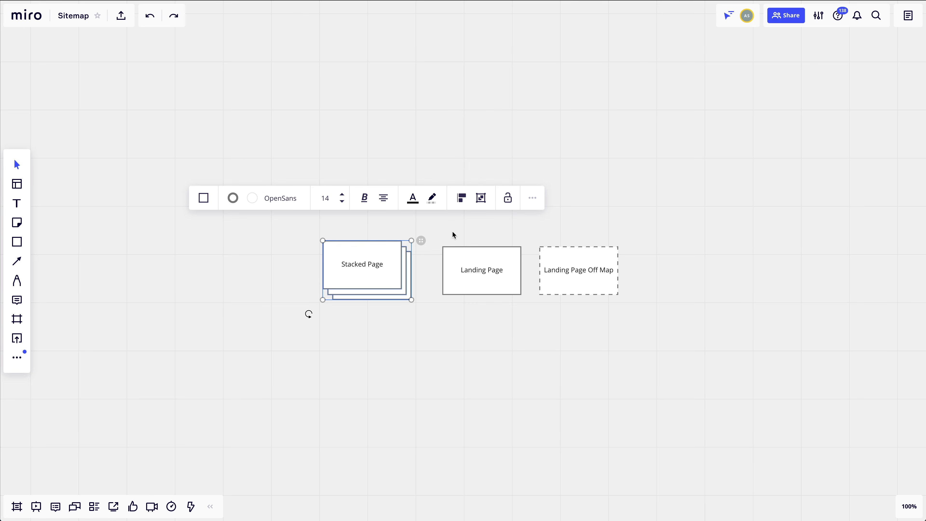
{"action": "key", "text": "super+g"}
{"action": "left_click", "coordinate": [418, 387]}
Try moving the grouped stack down and to the left as one object, and undo the move
{"action": "left_click", "coordinate": [377, 277]}
{"action": "left_click_drag", "start_coordinate": [368, 279], "coordinate": [263, 300]}
{"action": "key", "text": "super+z"}
{"action": "left_click", "coordinate": [394, 297]}
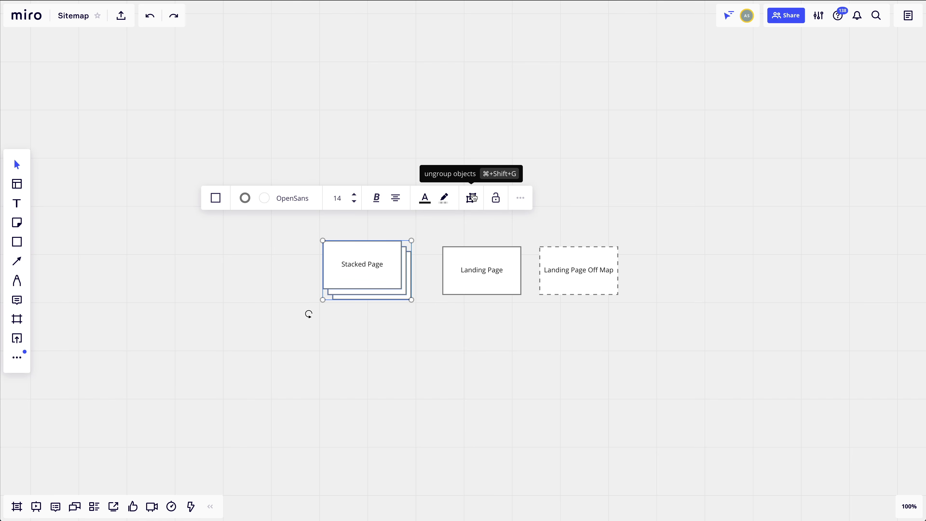
{"action": "left_click", "coordinate": [463, 361]}
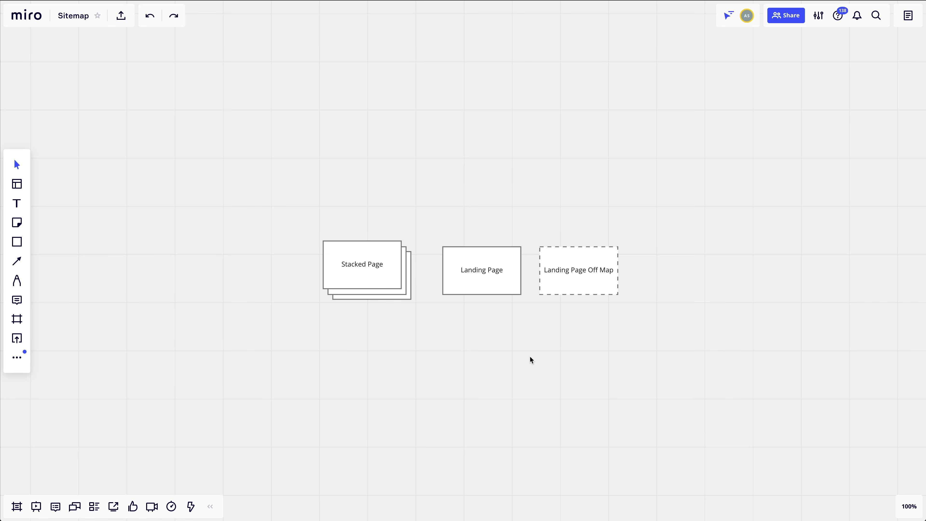
Draw a diamond beside the Landing Page Off Map box and widen it
{"action": "left_click", "coordinate": [16, 242]}
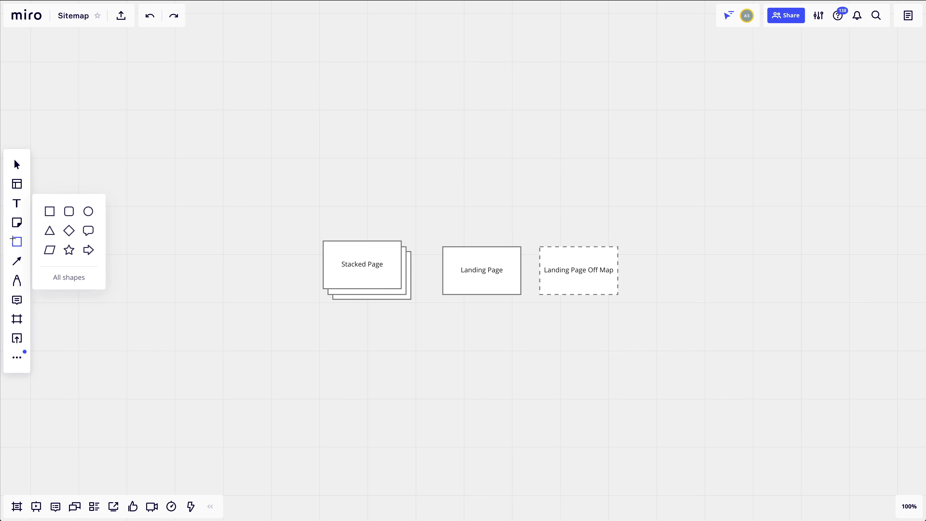
{"action": "left_click", "coordinate": [67, 232]}
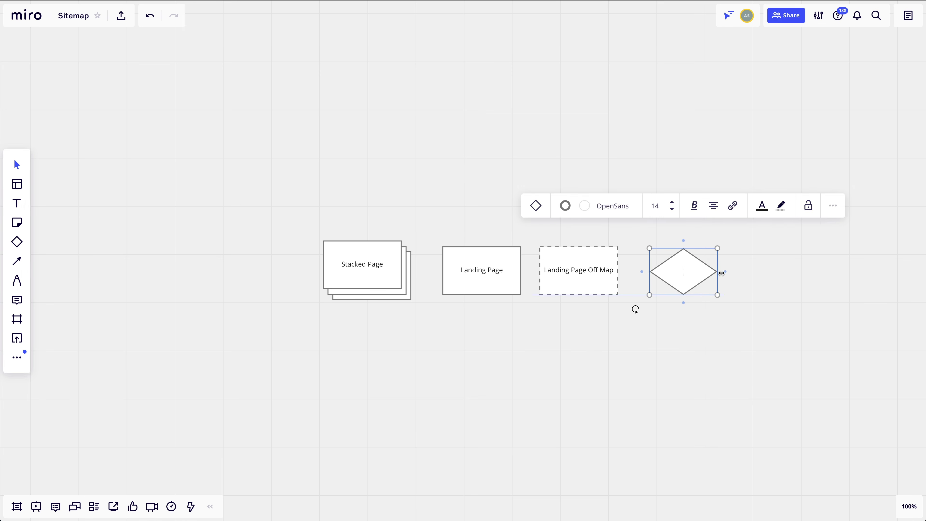
{"action": "left_click_drag", "start_coordinate": [721, 273], "coordinate": [698, 273]}
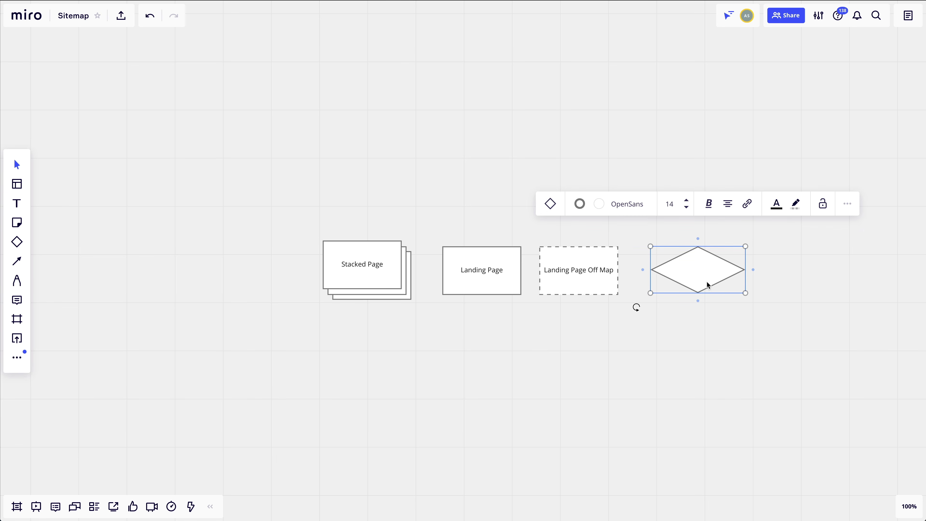
{"action": "left_click", "coordinate": [714, 303]}
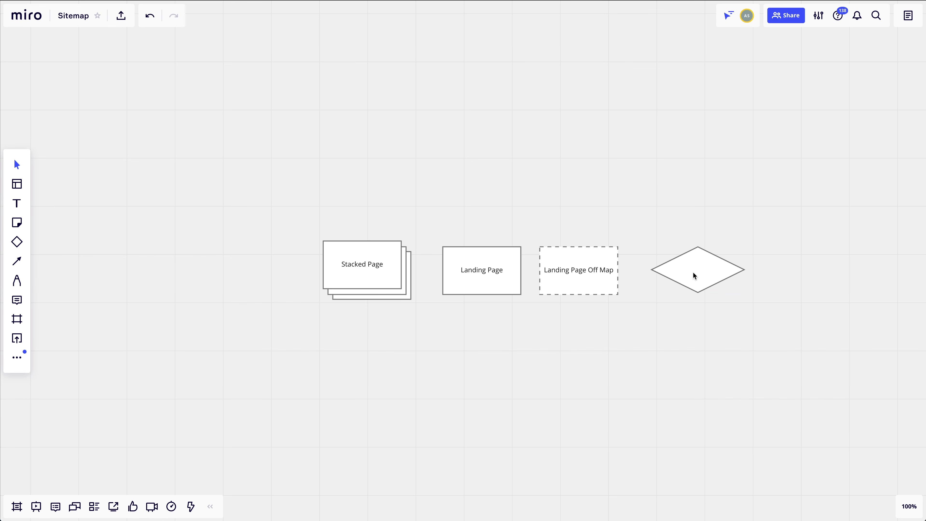
{"action": "left_click", "coordinate": [696, 281]}
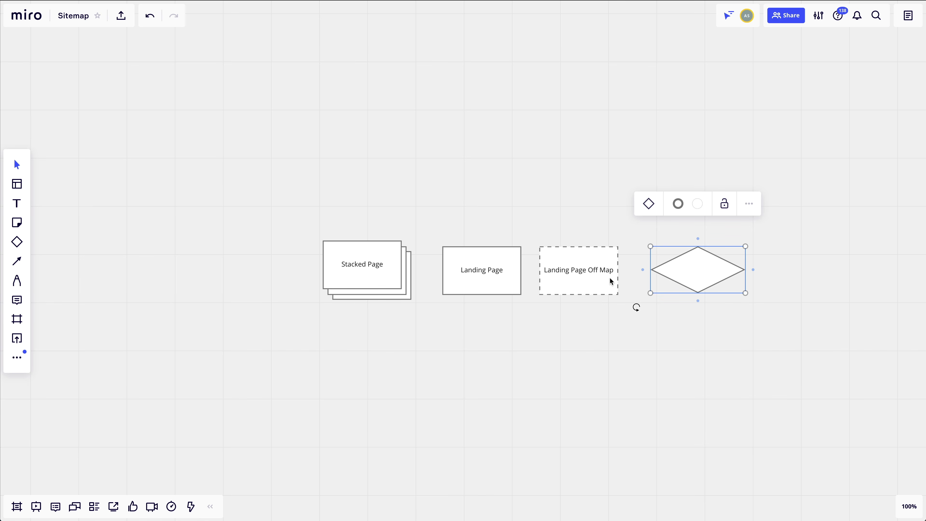
{"action": "left_click", "coordinate": [678, 212]}
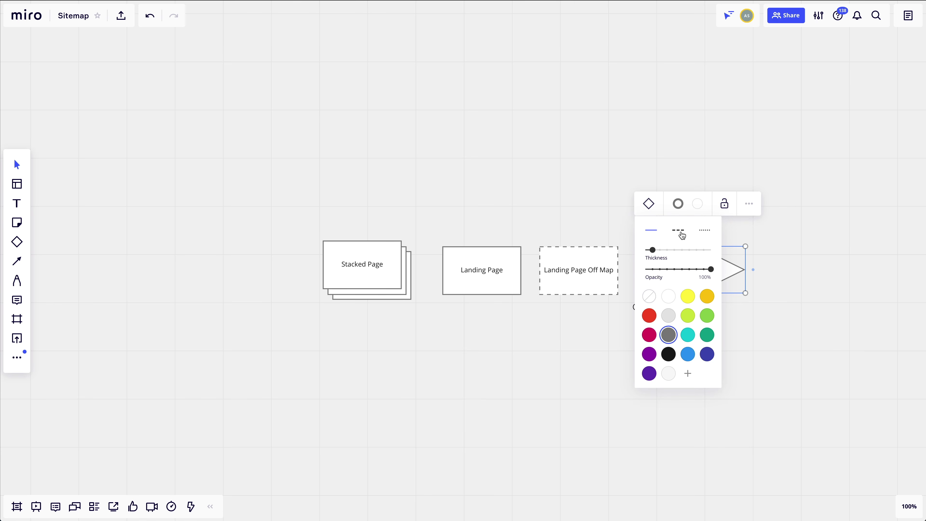
{"action": "left_click", "coordinate": [584, 317]}
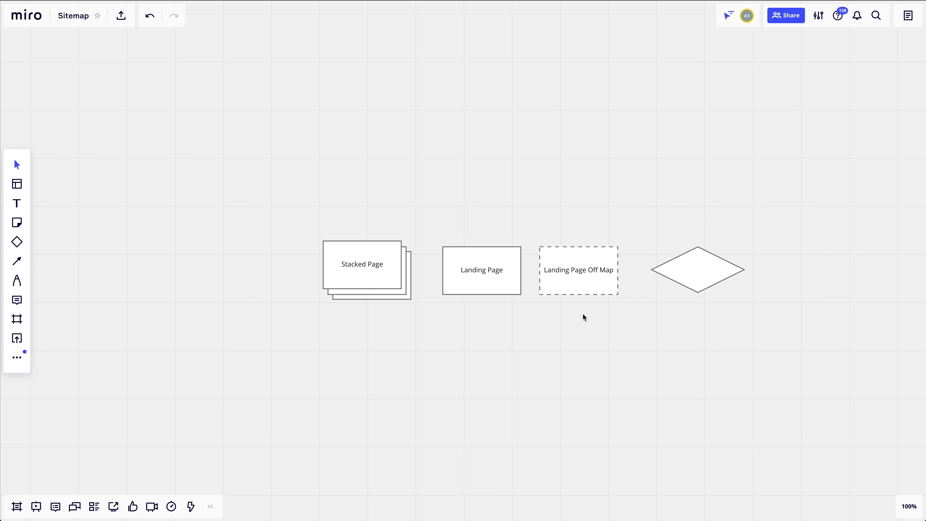
Copy the dashed style of the Landing Page Off Map box and paste it onto the diamond
{"action": "right_click", "coordinate": [584, 277]}
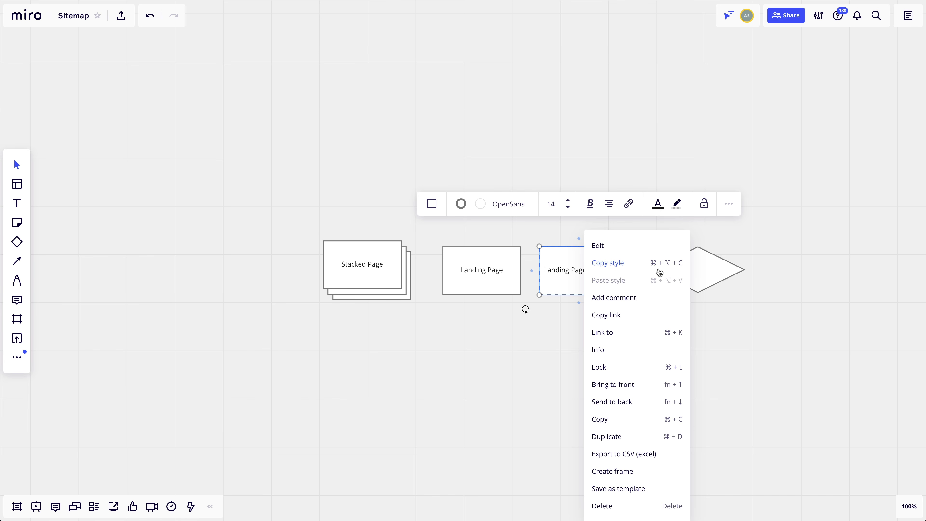
{"action": "left_click", "coordinate": [744, 336]}
{"action": "left_click", "coordinate": [570, 280]}
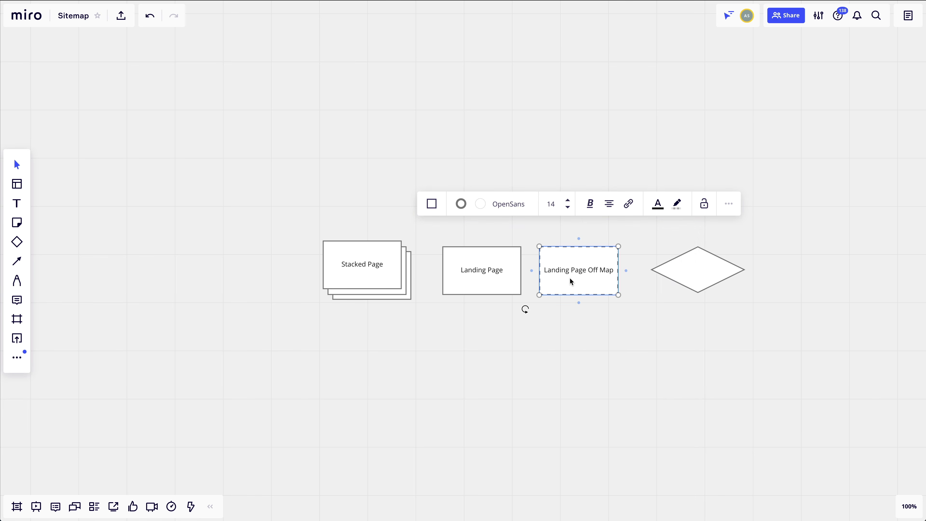
{"action": "left_click", "coordinate": [702, 271]}
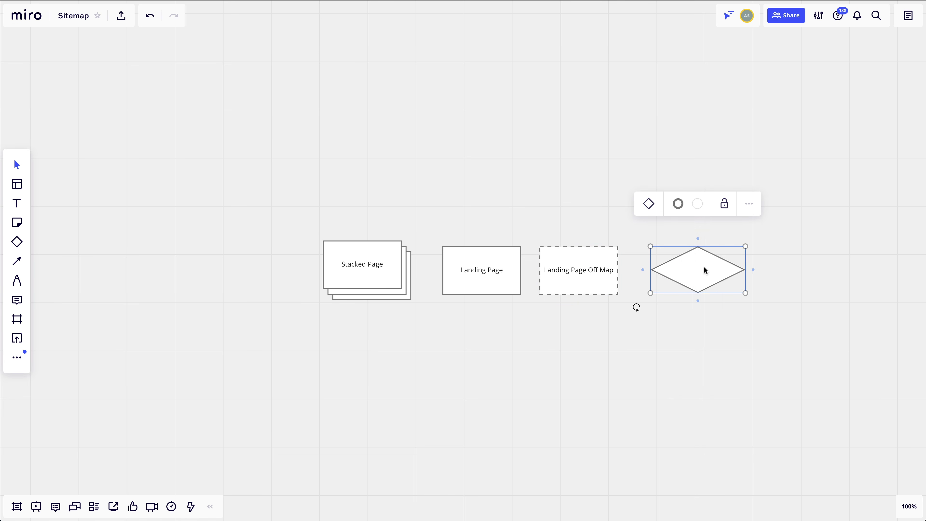
{"action": "right_click", "coordinate": [704, 270]}
{"action": "left_click", "coordinate": [646, 341]}
{"action": "left_click", "coordinate": [689, 284]}
{"action": "left_click", "coordinate": [708, 354]}
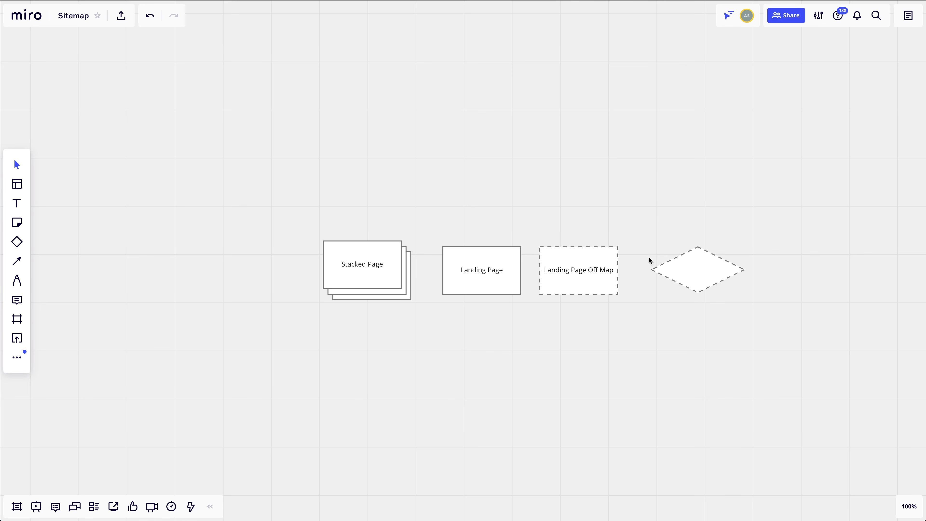
Enlarge the dashed diamond slightly and label it "Decision"
{"action": "left_click", "coordinate": [699, 248]}
{"action": "left_click_drag", "start_coordinate": [699, 247], "coordinate": [699, 241]}
{"action": "left_click_drag", "start_coordinate": [702, 292], "coordinate": [743, 298]}
{"action": "type", "text": "Decision"}
{"action": "left_click", "coordinate": [666, 367]}
{"action": "scroll", "coordinate": [666, 367], "scroll_direction": "left", "scroll_amount": 1}
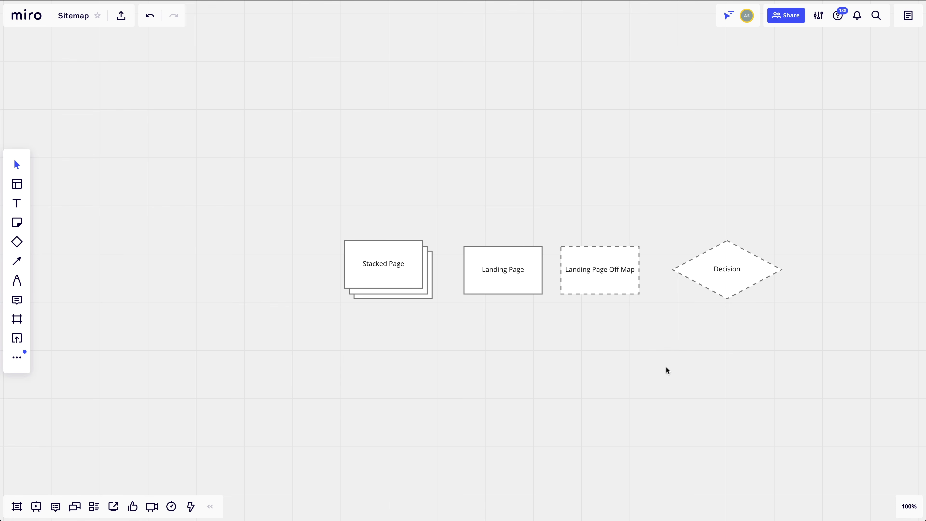
Draw a wide, flat rectangle below the Stacked Page and Landing Page boxes and give it a solid border
{"action": "left_click", "coordinate": [17, 242]}
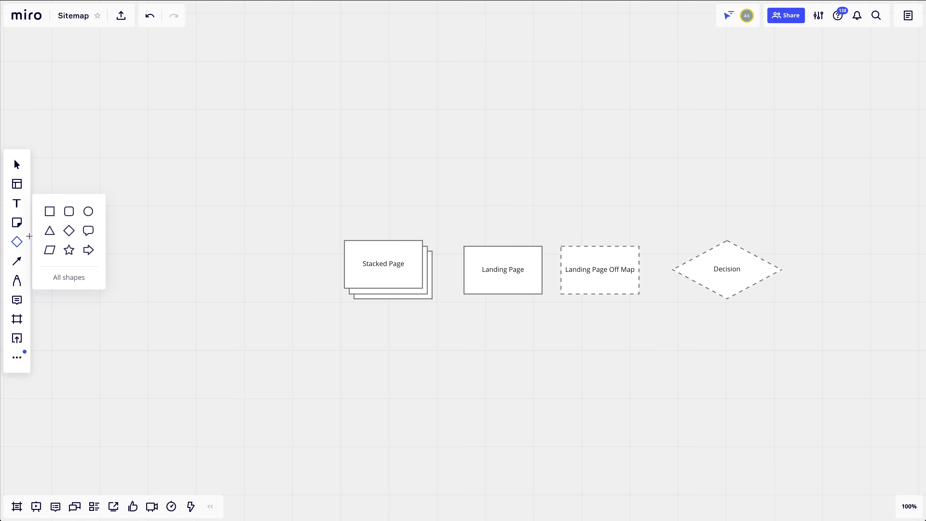
{"action": "left_click", "coordinate": [55, 216]}
{"action": "left_click_drag", "start_coordinate": [360, 331], "coordinate": [506, 361]}
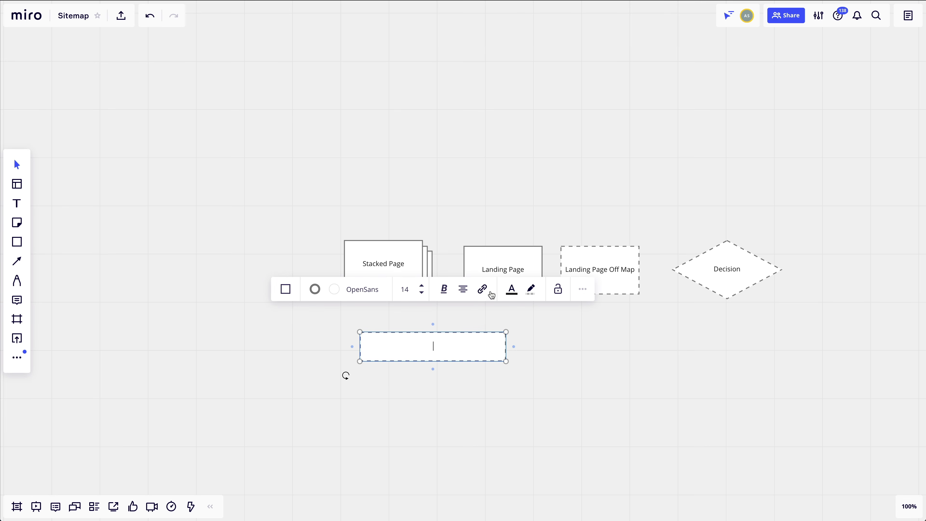
{"action": "left_click", "coordinate": [314, 289]}
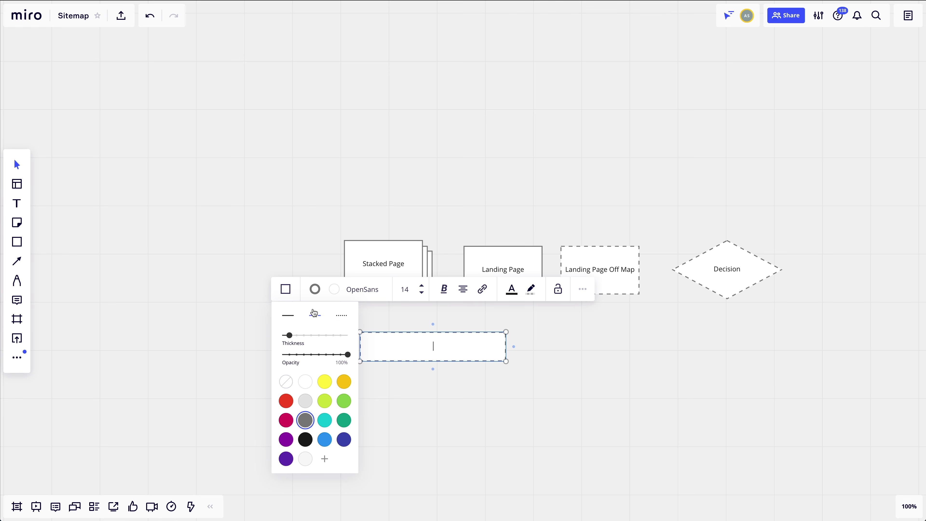
{"action": "left_click", "coordinate": [288, 318]}
{"action": "left_click", "coordinate": [493, 382]}
Fill the wide rectangle light grey, label it "ORGANISATION LABELS" in bold, and align it under the Stacked Page stack
{"action": "left_click", "coordinate": [488, 351]}
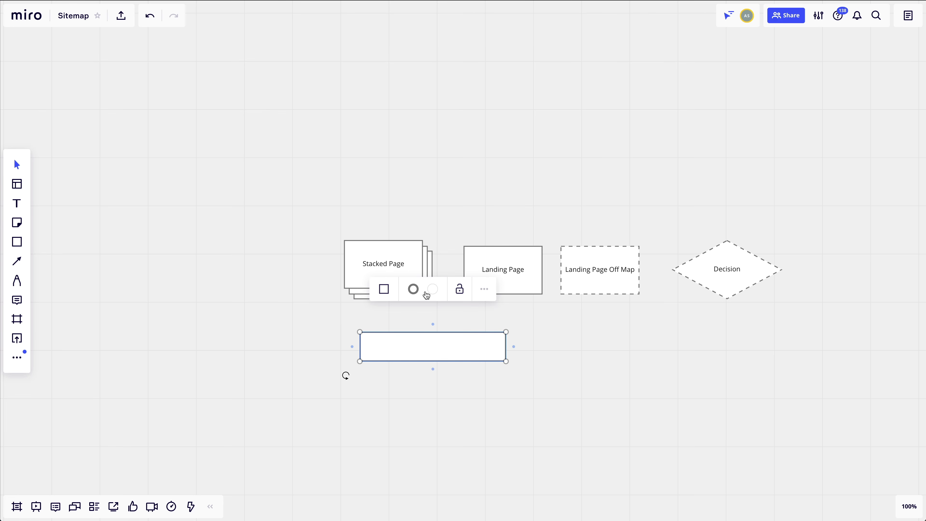
{"action": "left_click", "coordinate": [435, 289]}
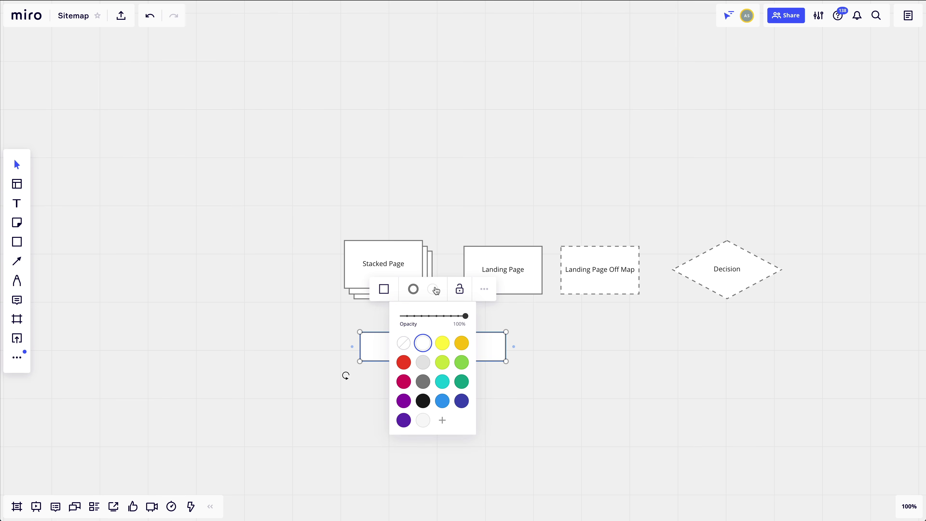
{"action": "left_click", "coordinate": [423, 362]}
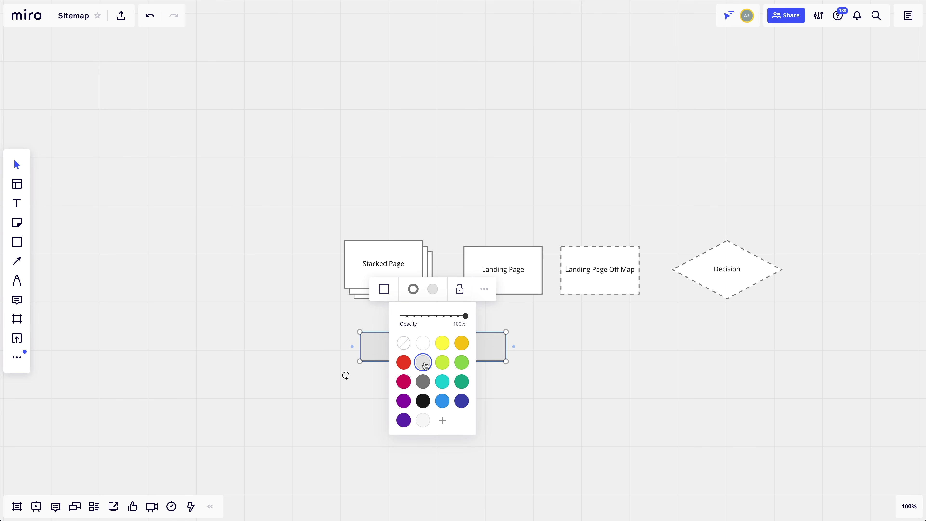
{"action": "left_click", "coordinate": [421, 339]}
{"action": "type", "text": "ORGANISATION LABELS"}
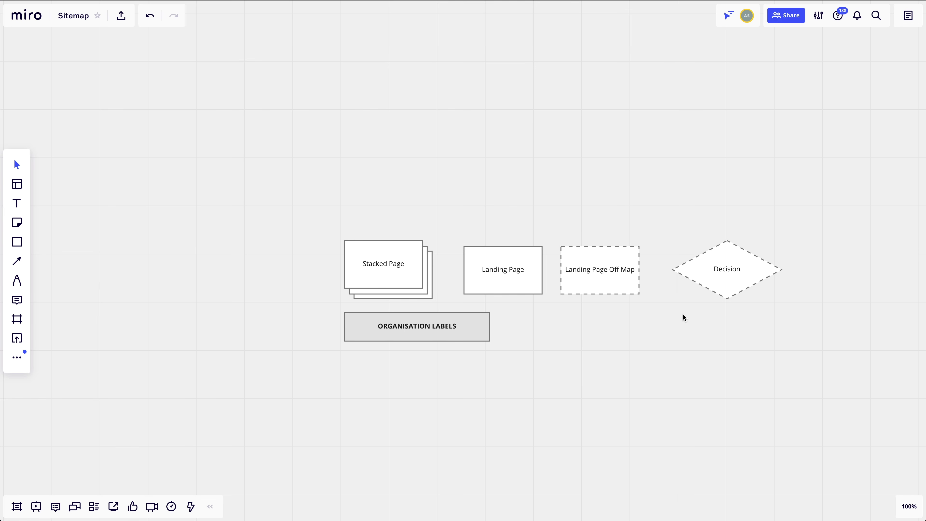
Examine the sticky notes for the Home, Shop and Account sections and their colour coding
{"action": "left_click_drag", "start_coordinate": [804, 306], "coordinate": [391, 317]}
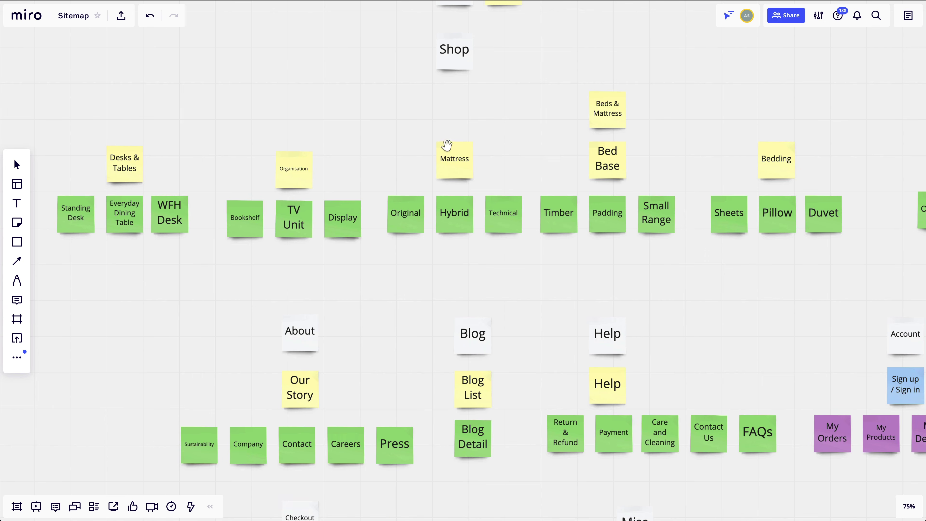
{"action": "left_click_drag", "start_coordinate": [446, 146], "coordinate": [508, 244]}
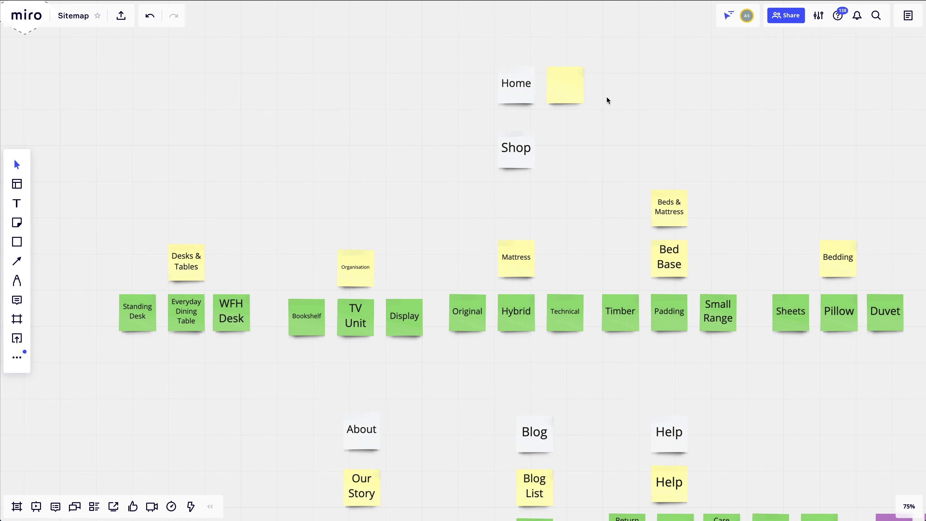
{"action": "left_click", "coordinate": [570, 96]}
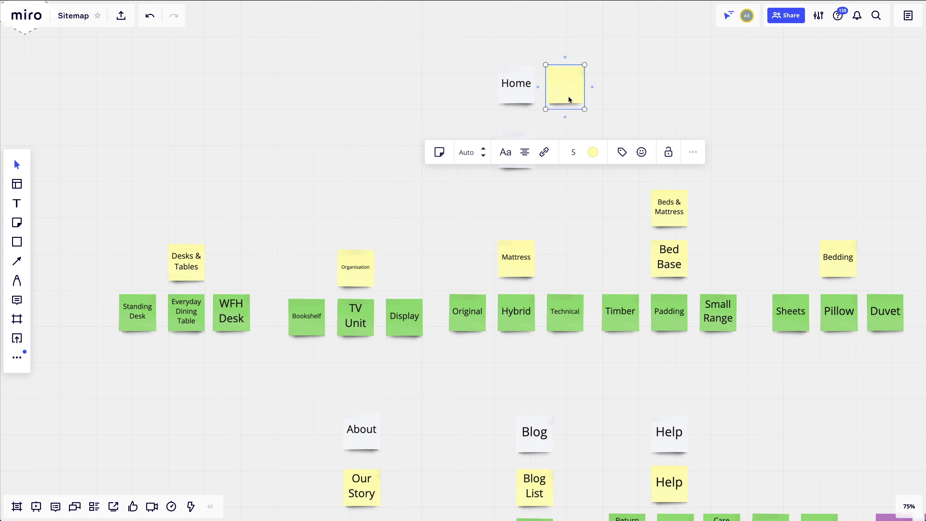
{"action": "left_click", "coordinate": [575, 231]}
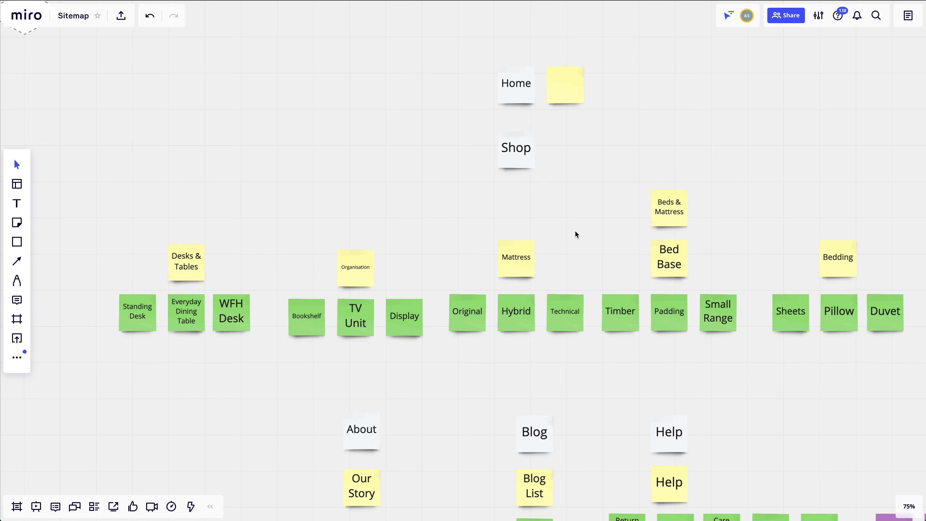
{"action": "left_click", "coordinate": [570, 320]}
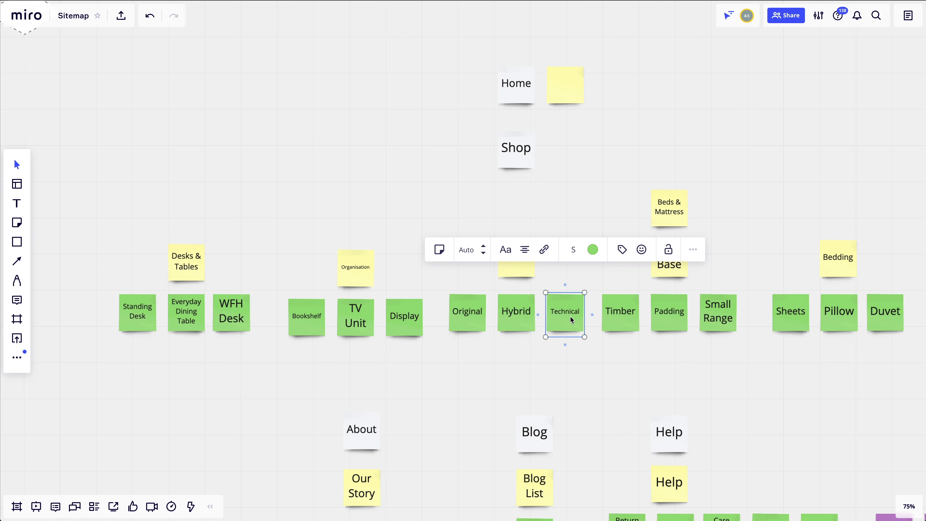
{"action": "scroll", "coordinate": [570, 316], "scroll_direction": "right", "scroll_amount": 8}
{"action": "scroll", "coordinate": [570, 315], "scroll_direction": "down", "scroll_amount": 3}
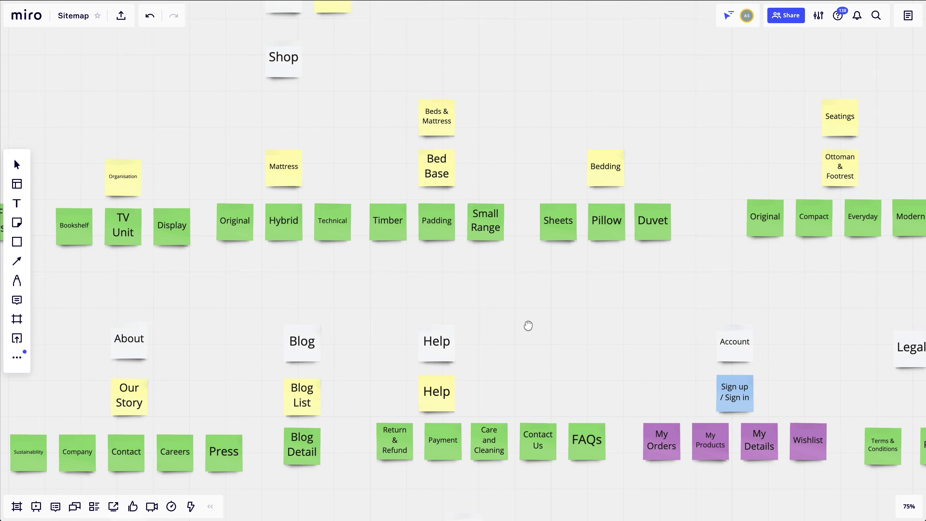
{"action": "left_click", "coordinate": [610, 432]}
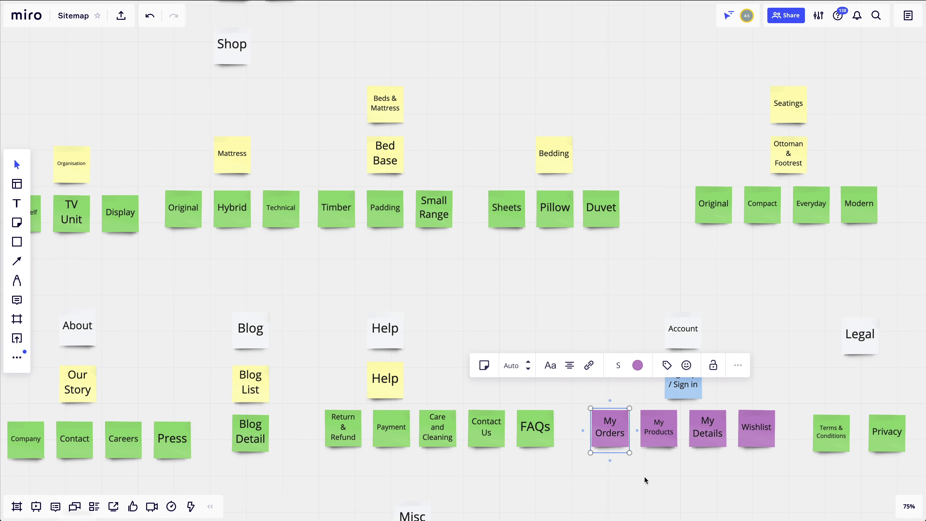
{"action": "left_click", "coordinate": [650, 437]}
{"action": "left_click", "coordinate": [716, 437]}
{"action": "left_click", "coordinate": [759, 436]}
{"action": "left_click", "coordinate": [626, 433]}
Examine the Checkout and Misc sticky notes, including the cart, checkout steps, confirmation and search widget pages
{"action": "scroll", "coordinate": [625, 432], "scroll_direction": "down", "scroll_amount": 5}
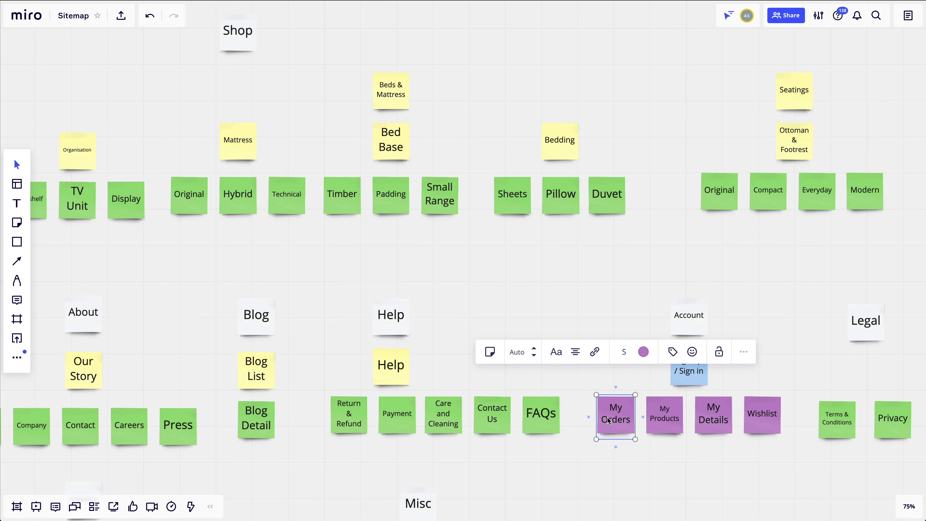
{"action": "scroll", "coordinate": [665, 339], "scroll_direction": "left", "scroll_amount": 10}
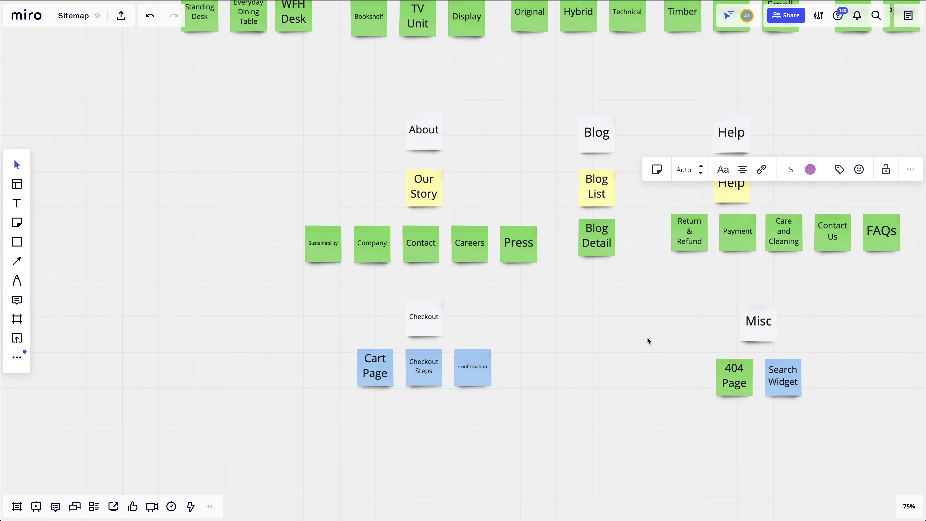
{"action": "left_click", "coordinate": [381, 382]}
{"action": "left_click", "coordinate": [431, 378]}
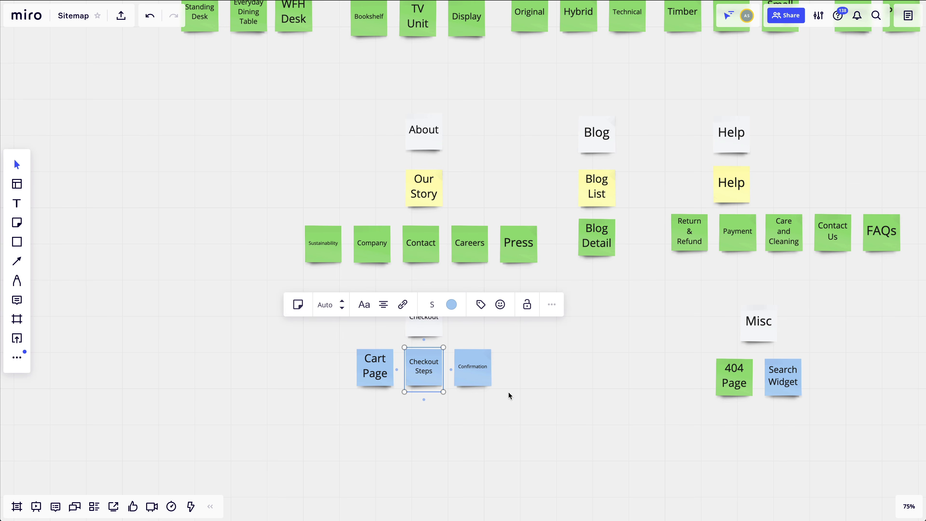
{"action": "left_click", "coordinate": [488, 382]}
{"action": "scroll", "coordinate": [457, 395], "scroll_direction": "right", "scroll_amount": 7}
{"action": "left_click", "coordinate": [619, 391]}
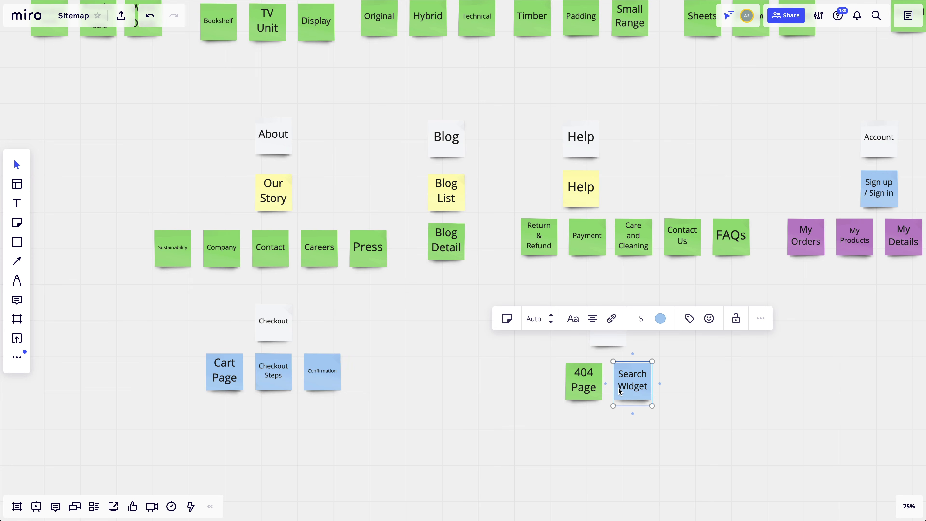
{"action": "left_click", "coordinate": [702, 388]}
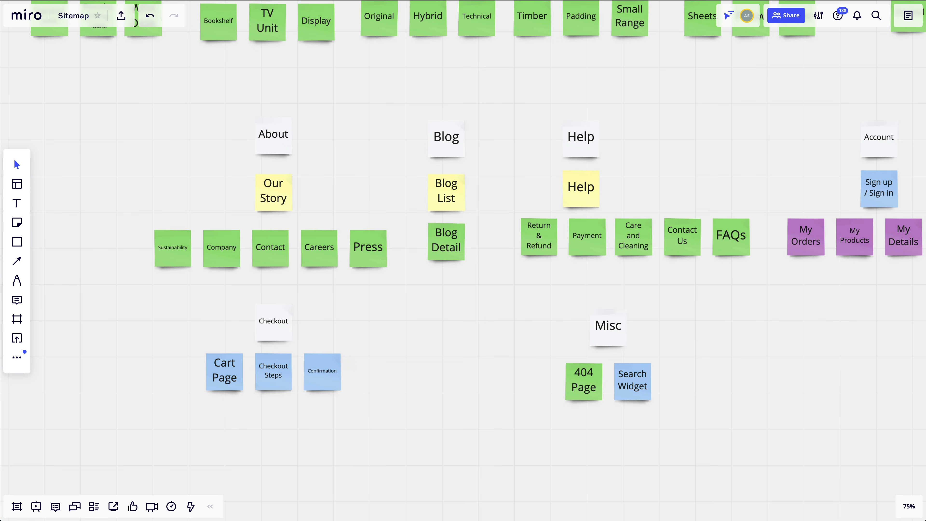
{"action": "left_click", "coordinate": [627, 333]}
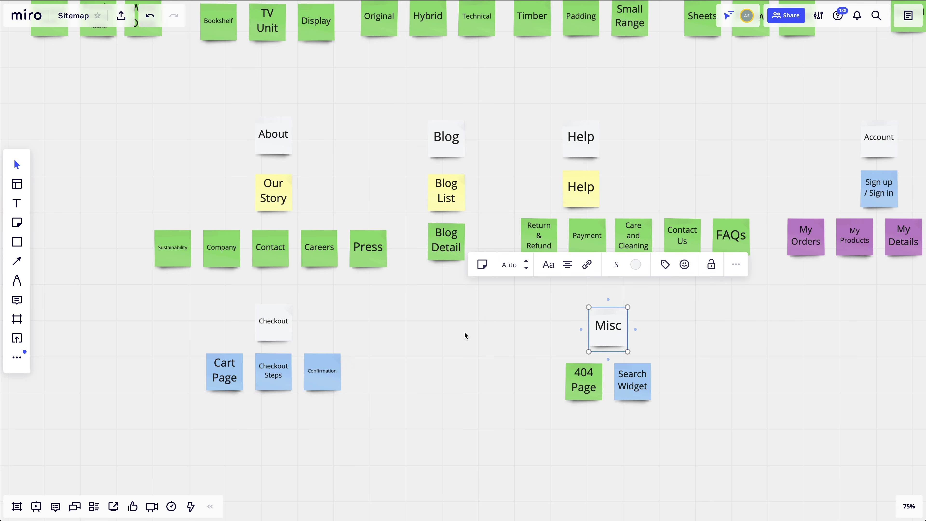
{"action": "left_click", "coordinate": [281, 323]}
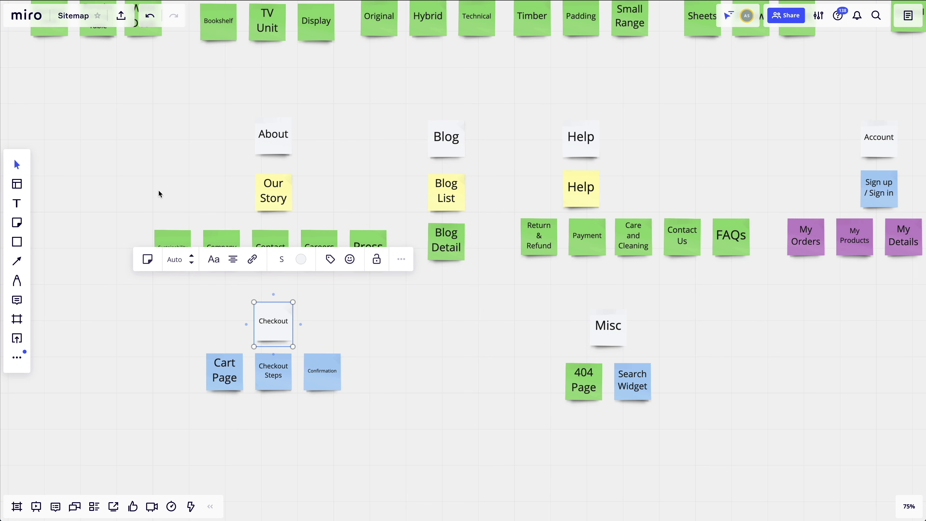
{"action": "left_click", "coordinate": [212, 196]}
Return to the reusable sitemap shapes and select the ORGANISATION LABELS box
{"action": "scroll", "coordinate": [213, 196], "scroll_direction": "up", "scroll_amount": 8}
{"action": "scroll", "coordinate": [382, 292], "scroll_direction": "left", "scroll_amount": 12}
{"action": "scroll", "coordinate": [269, 207], "scroll_direction": "up", "scroll_amount": 5}
{"action": "scroll", "coordinate": [269, 207], "scroll_direction": "left", "scroll_amount": 6}
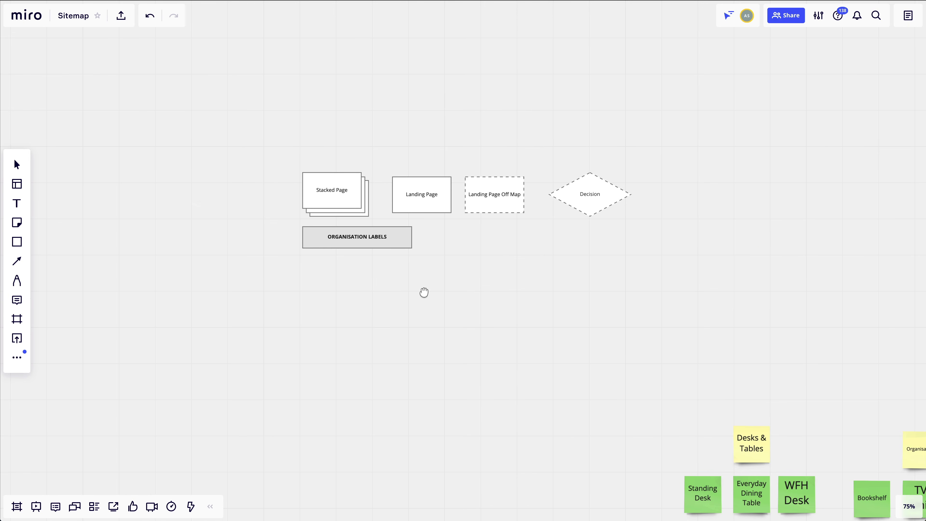
{"action": "left_click", "coordinate": [396, 247]}
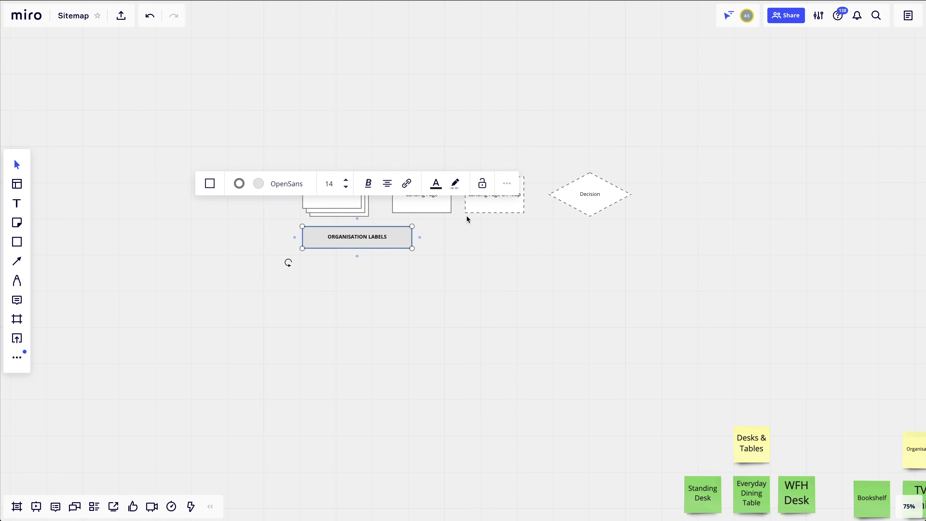
Move all the reusable sitemap shapes together farther left, well clear of the sticky notes
{"action": "left_click", "coordinate": [526, 255]}
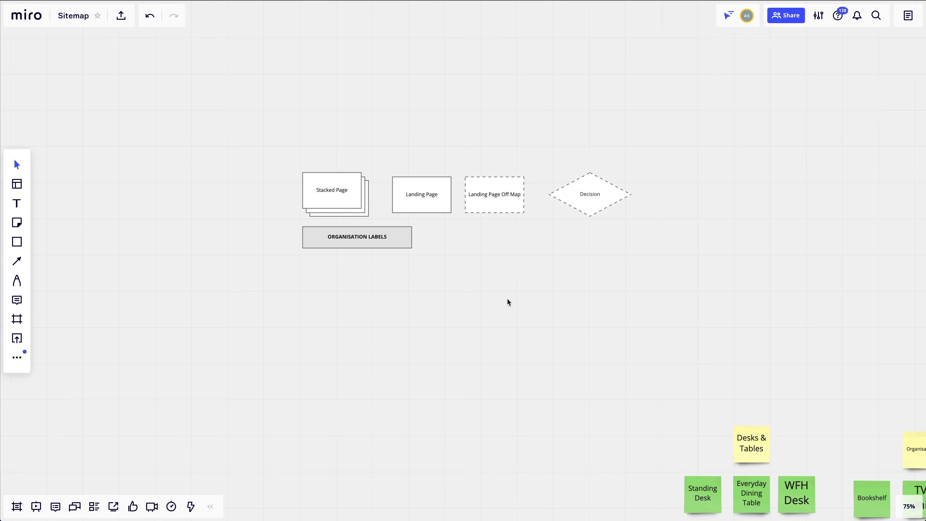
{"action": "scroll", "coordinate": [507, 298], "scroll_direction": "down", "scroll_amount": 5}
{"action": "left_click_drag", "start_coordinate": [610, 196], "coordinate": [268, 272]}
{"action": "left_click_drag", "start_coordinate": [317, 306], "coordinate": [470, 305]}
{"action": "left_click_drag", "start_coordinate": [609, 227], "coordinate": [147, 215]}
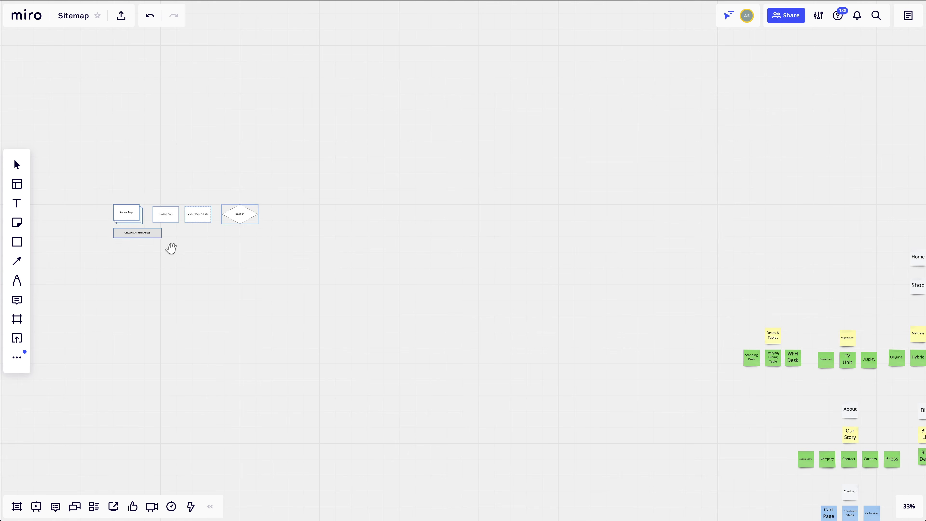
{"action": "left_click_drag", "start_coordinate": [172, 248], "coordinate": [379, 262]}
{"action": "left_click_drag", "start_coordinate": [336, 228], "coordinate": [228, 225]}
{"action": "left_click", "coordinate": [271, 319]}
{"action": "left_click_drag", "start_coordinate": [271, 318], "coordinate": [390, 345]}
Place a copy of the Landing Page box below ORGANISATION LABELS, clear its text and shrink it to a small square
{"action": "scroll", "coordinate": [390, 345], "scroll_direction": "up", "scroll_amount": 5}
{"action": "left_click", "coordinate": [393, 130]}
{"action": "left_click_drag", "start_coordinate": [393, 130], "coordinate": [297, 231]}
{"action": "double_click", "coordinate": [297, 231]}
{"action": "key", "text": "BackSpace"}
{"action": "key", "text": "Escape"}
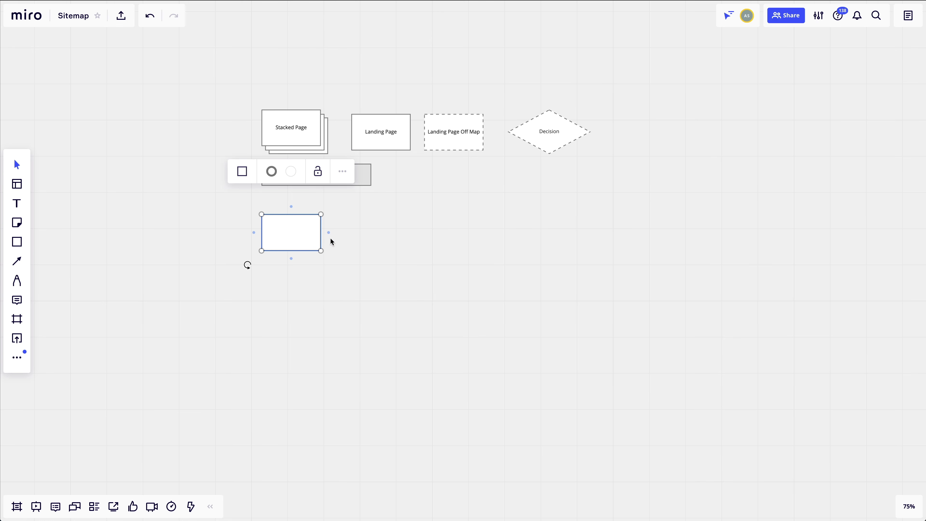
{"action": "left_click_drag", "start_coordinate": [322, 237], "coordinate": [281, 230]}
{"action": "left_click_drag", "start_coordinate": [275, 241], "coordinate": [276, 270]}
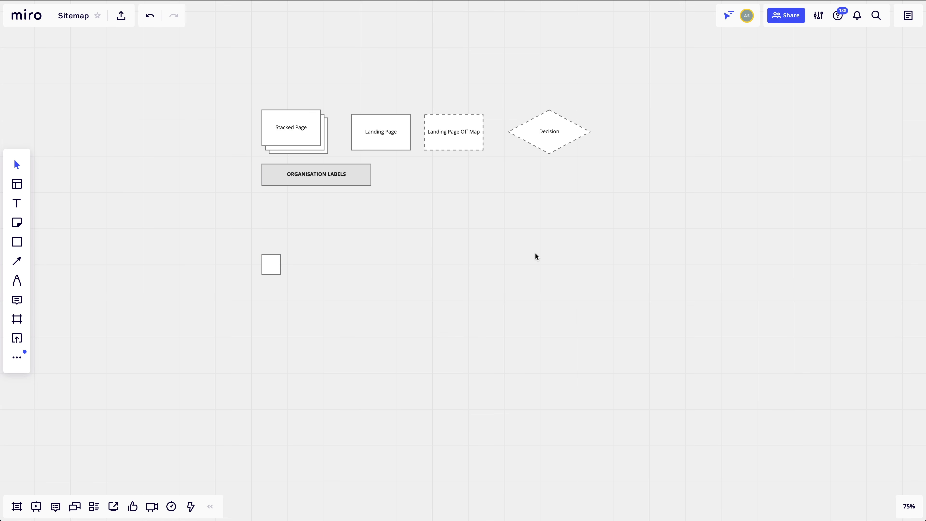
Review the sticky notes' colour coding to determine the page types needed in the legend, and return to the small square
{"action": "scroll", "coordinate": [534, 253], "scroll_direction": "down", "scroll_amount": 5}
{"action": "scroll", "coordinate": [469, 252], "scroll_direction": "right", "scroll_amount": 10}
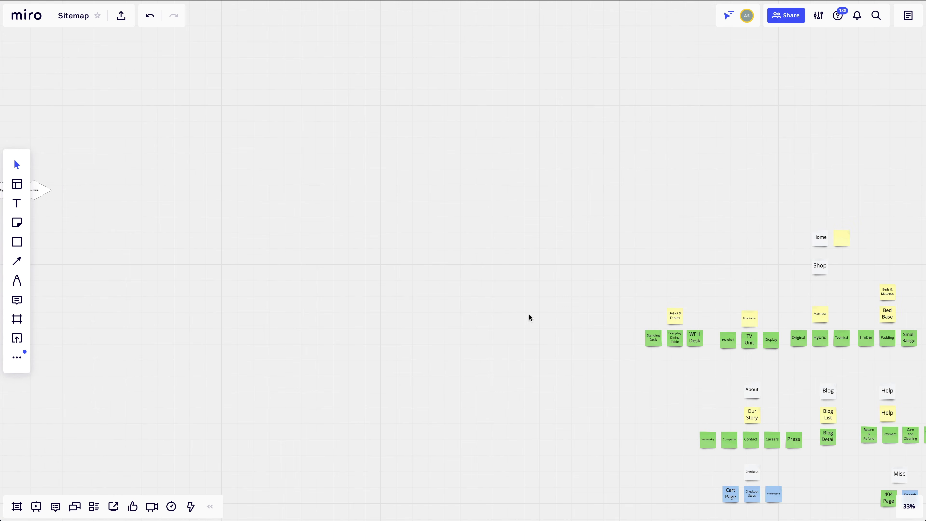
{"action": "left_click", "coordinate": [817, 240]}
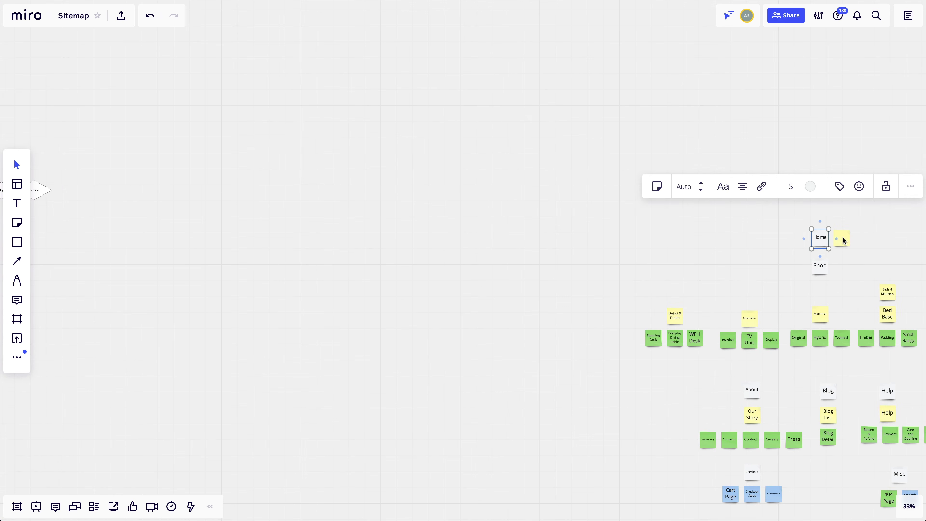
{"action": "left_click", "coordinate": [817, 335]}
{"action": "left_click", "coordinate": [672, 445]}
{"action": "scroll", "coordinate": [382, 347], "scroll_direction": "left", "scroll_amount": 5}
{"action": "scroll", "coordinate": [533, 310], "scroll_direction": "up", "scroll_amount": 5}
{"action": "key", "text": "super+0"}
{"action": "scroll", "coordinate": [502, 312], "scroll_direction": "left", "scroll_amount": 1}
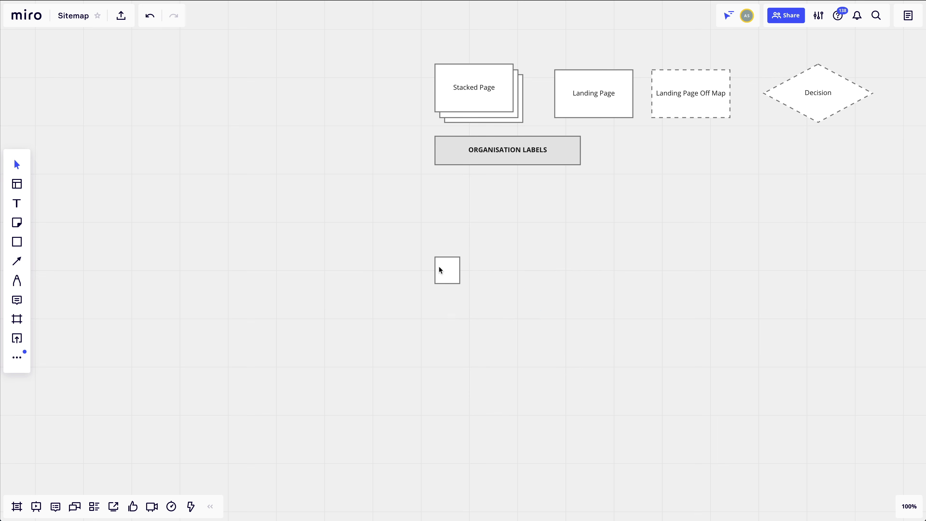
Duplicate the small square four times and arrange the five squares in a vertical column
{"action": "left_click", "coordinate": [441, 272]}
{"action": "key", "text": "super+d"}
{"action": "key", "text": "super+d"}
{"action": "key", "text": "super+d"}
{"action": "key", "text": "super+d"}
{"action": "left_click", "coordinate": [556, 355]}
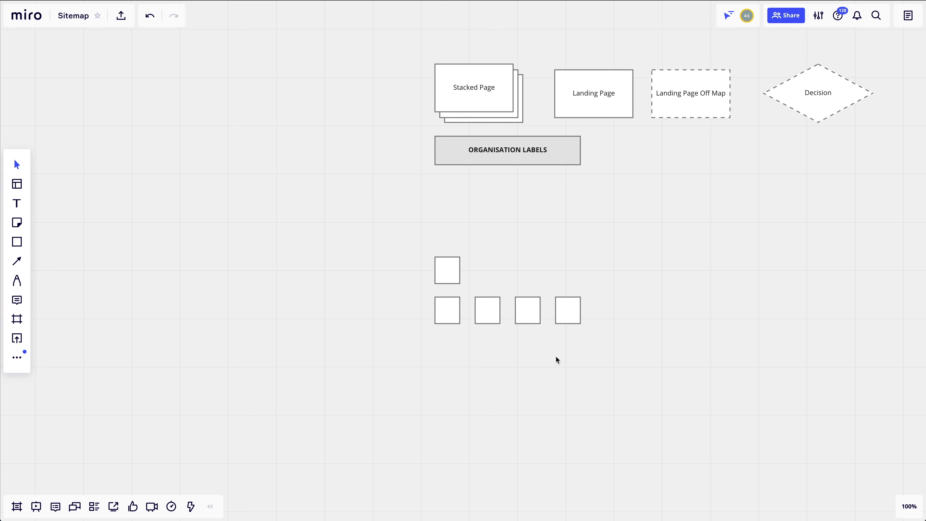
{"action": "left_click", "coordinate": [496, 313]}
{"action": "key", "text": "super+z"}
{"action": "left_click_drag", "start_coordinate": [486, 316], "coordinate": [448, 352]}
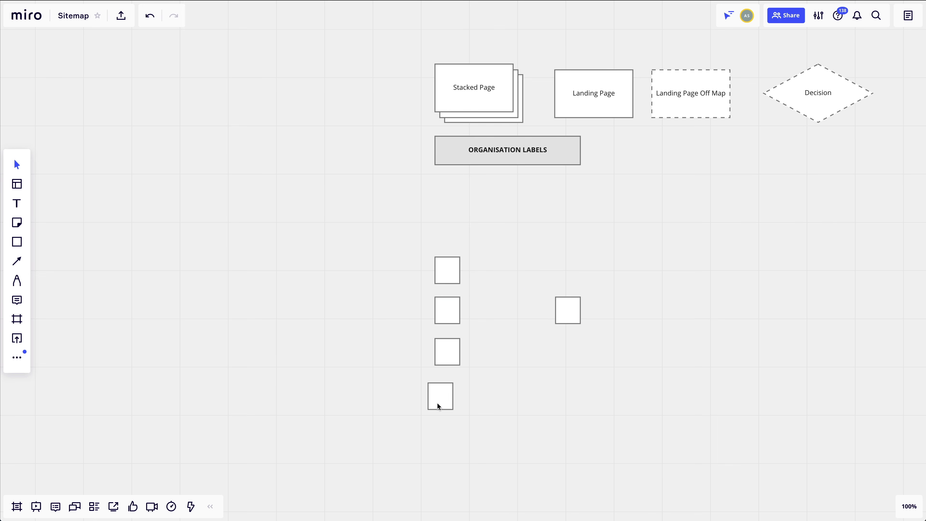
{"action": "left_click_drag", "start_coordinate": [575, 306], "coordinate": [456, 424]}
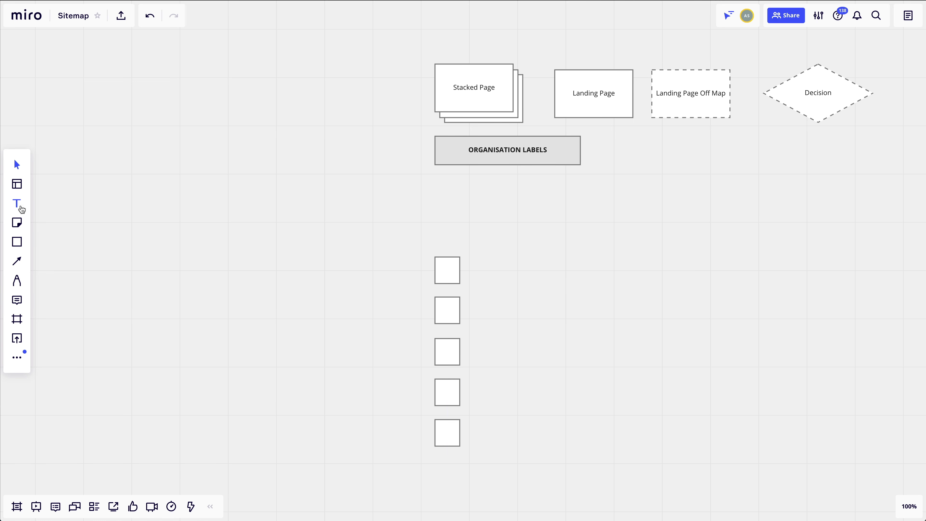
Add the text "Organisation Label" beside the first square and "Details Page" beside the second
{"action": "left_click", "coordinate": [21, 209]}
{"action": "left_click", "coordinate": [485, 272]}
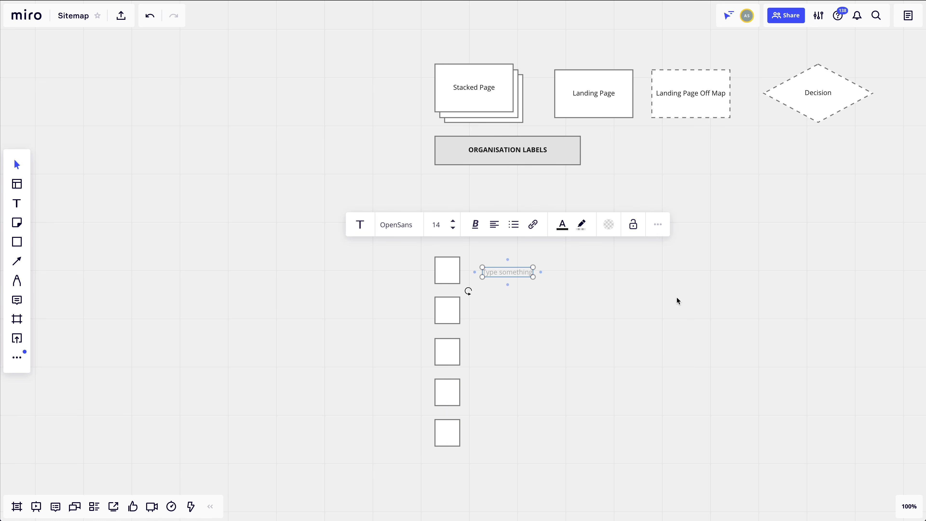
{"action": "type", "text": "Organisation Label"}
{"action": "left_click_drag", "start_coordinate": [522, 280], "coordinate": [513, 318]}
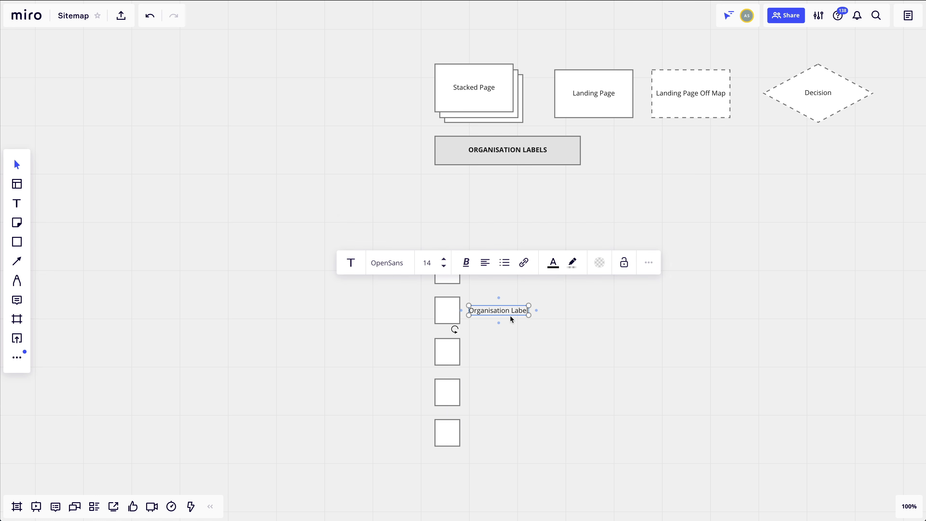
{"action": "double_click", "coordinate": [506, 311]}
{"action": "type", "text": "Details page"}
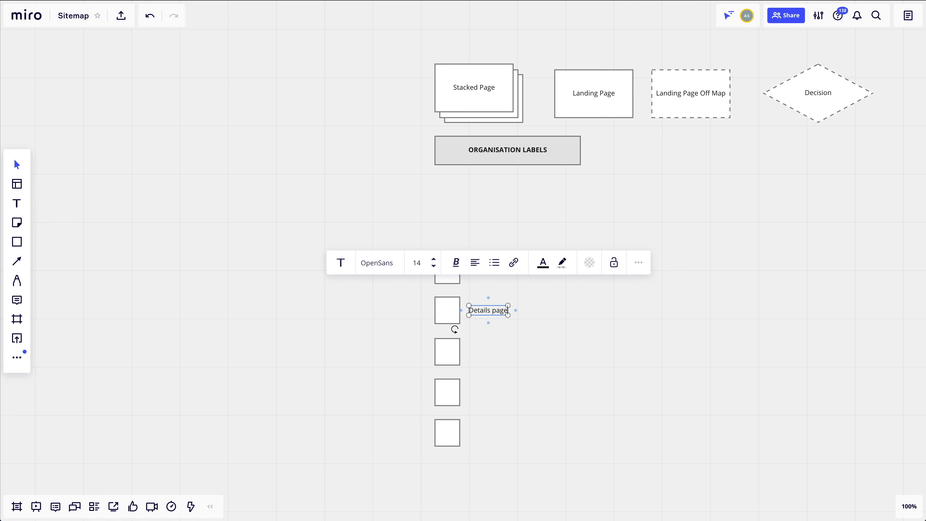
Copy the text label to the third and fourth squares, naming them "Category /List Page" and "Authenticated Page"
{"action": "left_click_drag", "start_coordinate": [496, 311], "coordinate": [496, 352]}
{"action": "double_click", "coordinate": [496, 352]}
{"action": "type", "text": "Category "}
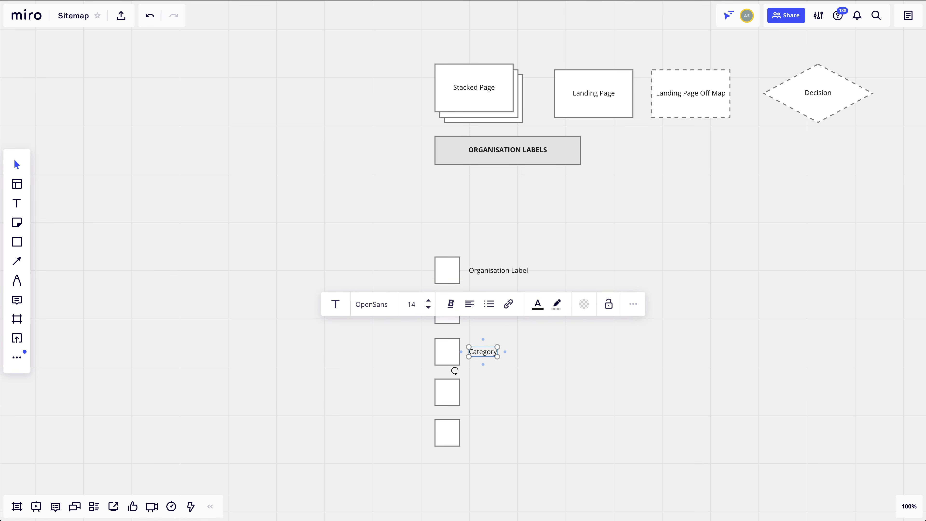
{"action": "type", "text": "/List Page"}
{"action": "left_click_drag", "start_coordinate": [498, 352], "coordinate": [498, 392]}
{"action": "type", "text": "Authentic"}
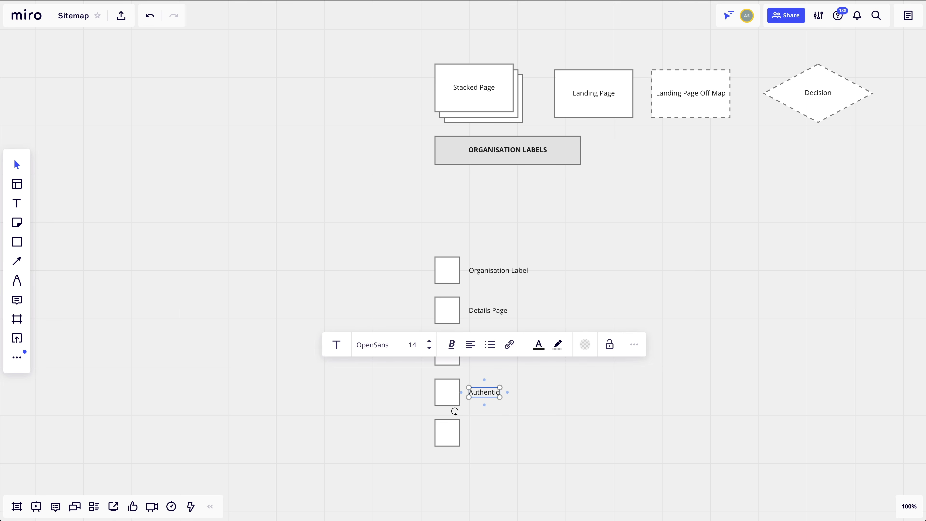
{"action": "type", "text": "ated Page"}
Copy the text label beside the fifth square and change it to "Functional Component / Page"
{"action": "scroll", "coordinate": [510, 365], "scroll_direction": "down", "scroll_amount": 3}
{"action": "left_click_drag", "start_coordinate": [524, 315], "coordinate": [529, 358]}
{"action": "double_click", "coordinate": [529, 358]}
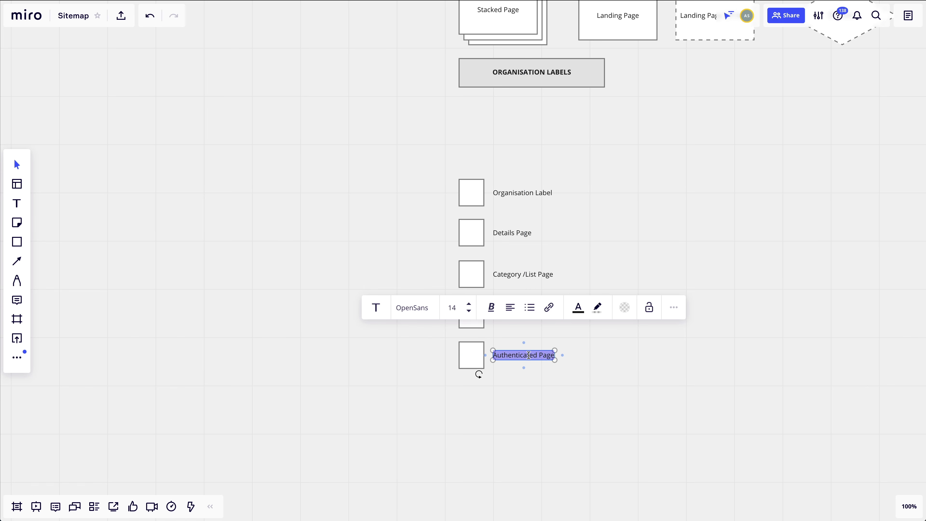
{"action": "type", "text": "Functional Component /"}
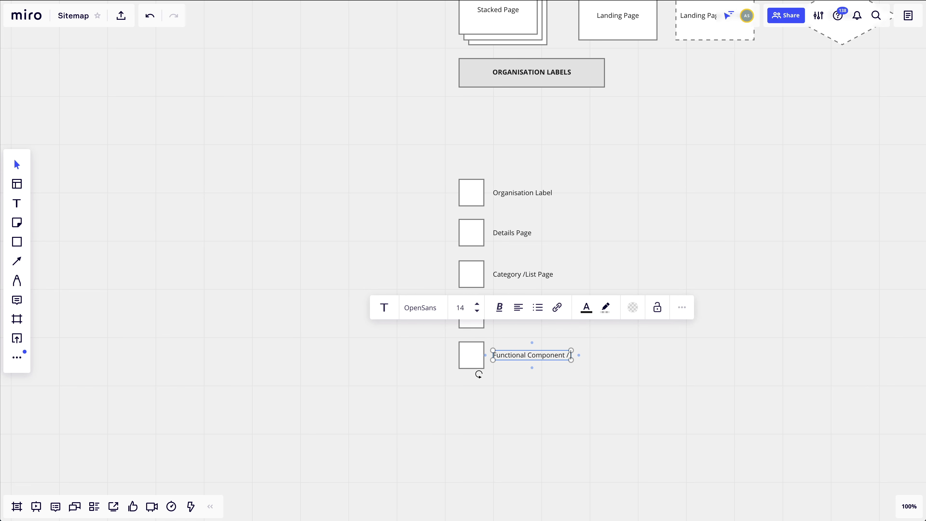
{"action": "type", "text": " Page"}
{"action": "left_click_drag", "start_coordinate": [730, 331], "coordinate": [742, 353]}
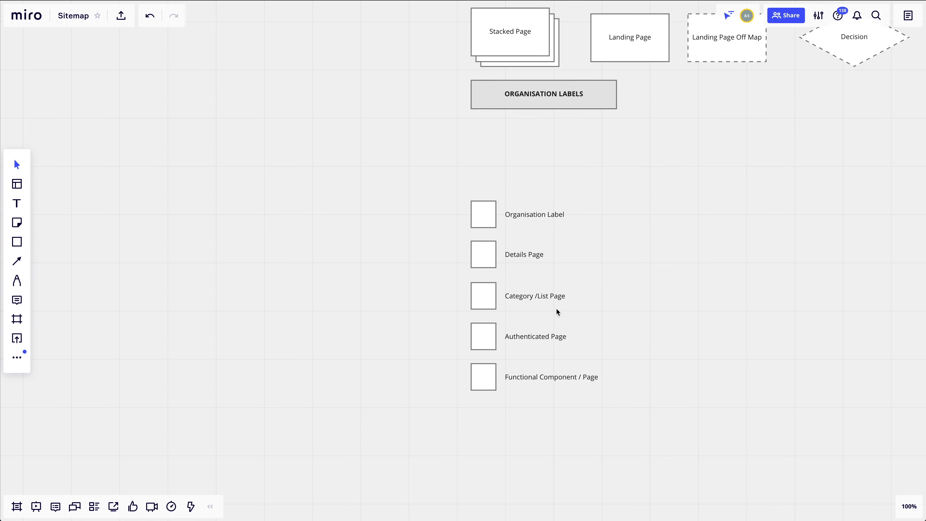
Fill the Organisation Label square light grey and compare it with the ORGANISATION LABELS box
{"action": "left_click", "coordinate": [480, 225]}
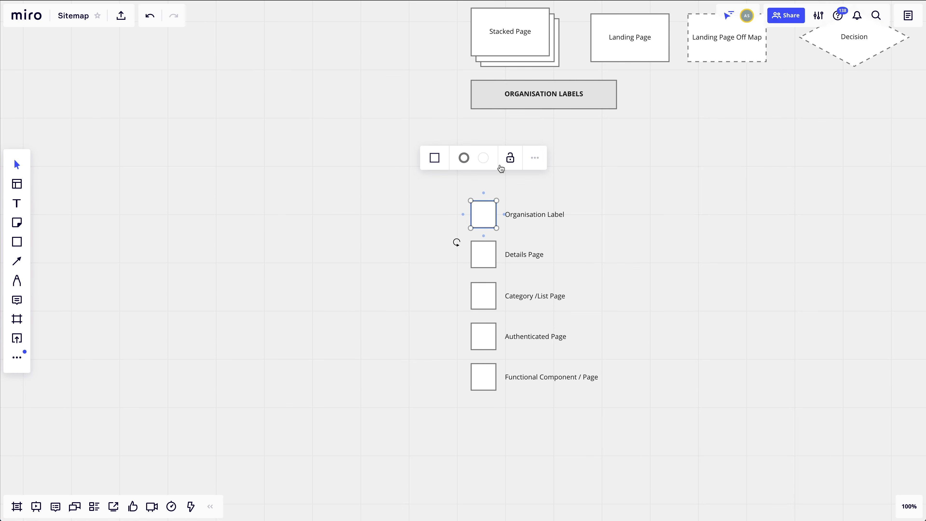
{"action": "left_click", "coordinate": [483, 158]}
{"action": "left_click", "coordinate": [474, 231]}
{"action": "left_click", "coordinate": [613, 249]}
{"action": "scroll", "coordinate": [616, 255], "scroll_direction": "up", "scroll_amount": 5}
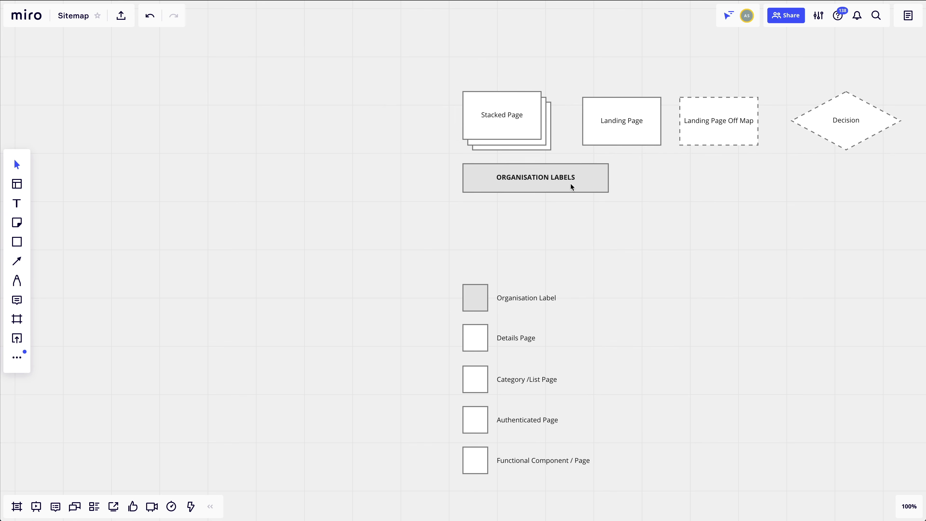
{"action": "left_click", "coordinate": [580, 191]}
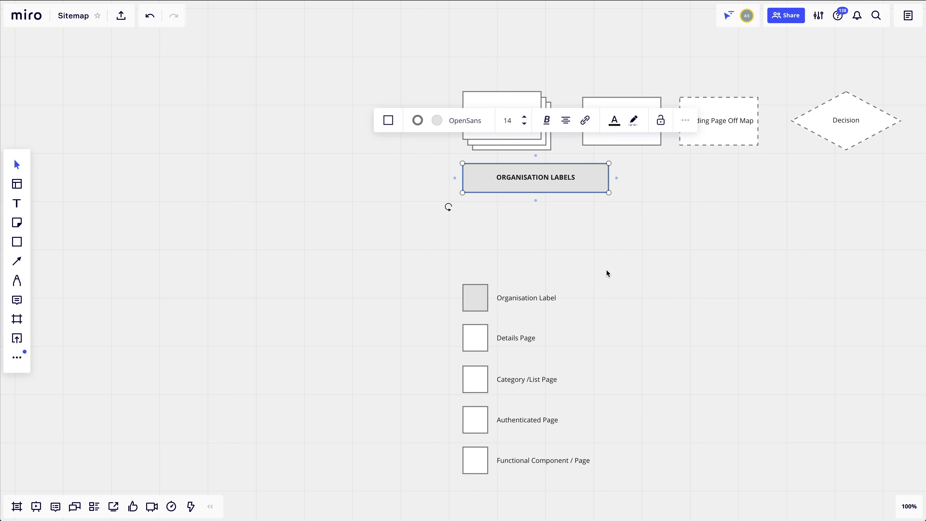
Set the Details Page square's border colour to dark green
{"action": "scroll", "coordinate": [607, 273], "scroll_direction": "down", "scroll_amount": 3}
{"action": "left_click", "coordinate": [480, 260]}
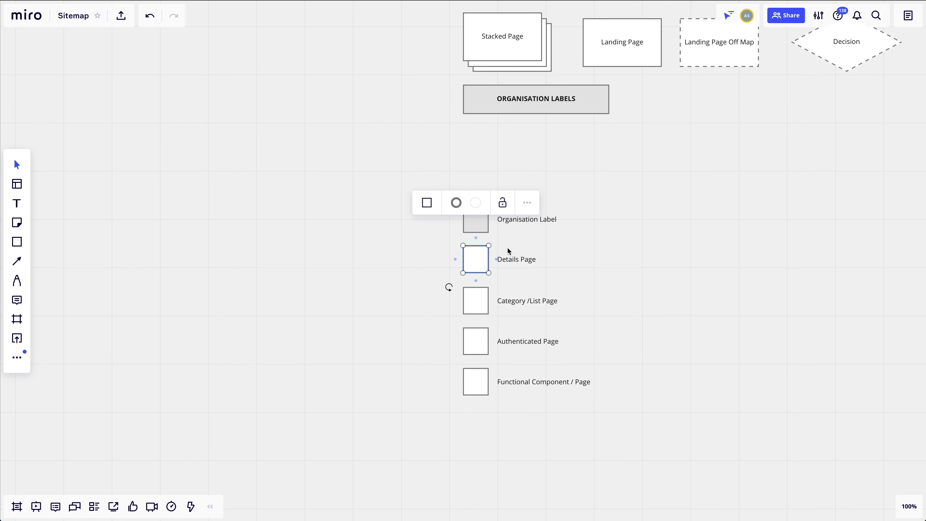
{"action": "left_click", "coordinate": [456, 203]}
{"action": "left_click", "coordinate": [484, 333]}
{"action": "left_click", "coordinate": [668, 299]}
Set the Category /List Page square's border colour to golden yellow
{"action": "left_click", "coordinate": [470, 311]}
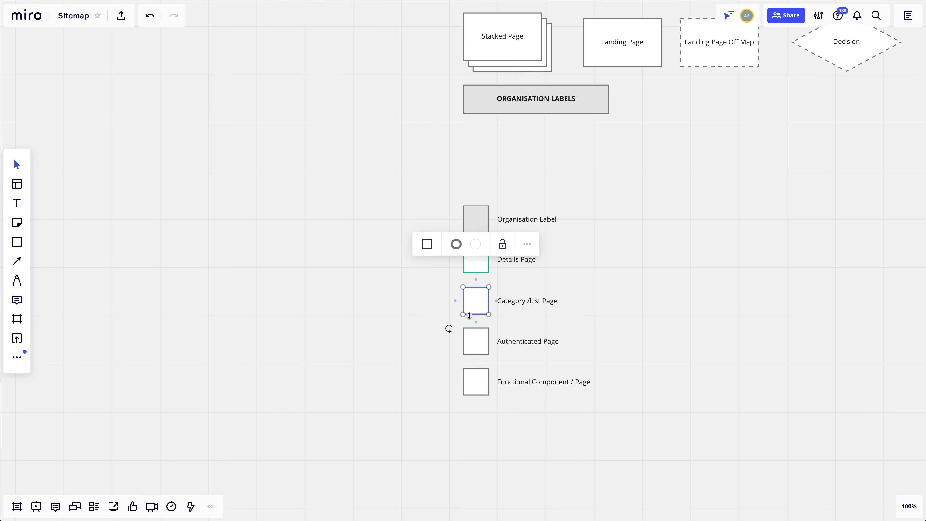
{"action": "left_click", "coordinate": [456, 244]}
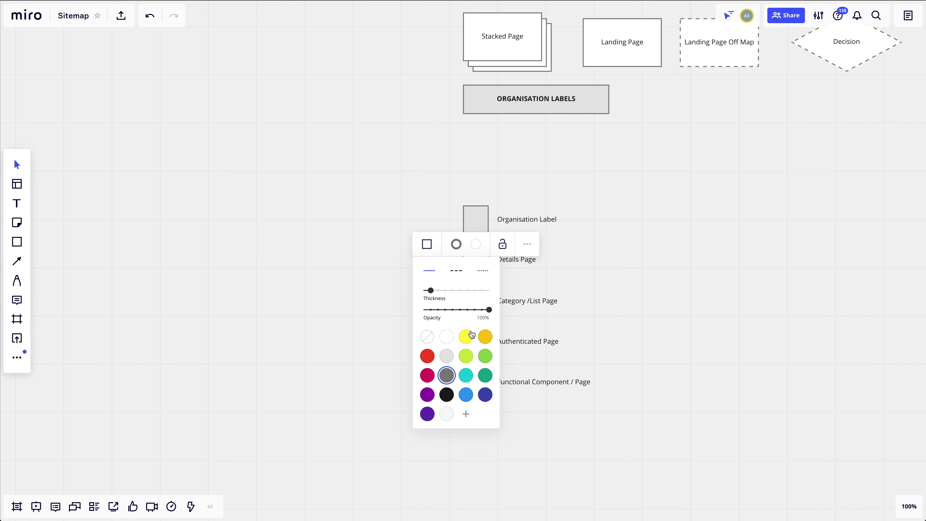
{"action": "left_click", "coordinate": [485, 337]}
{"action": "key", "text": "Escape"}
{"action": "scroll", "coordinate": [553, 341], "scroll_direction": "down", "scroll_amount": 1}
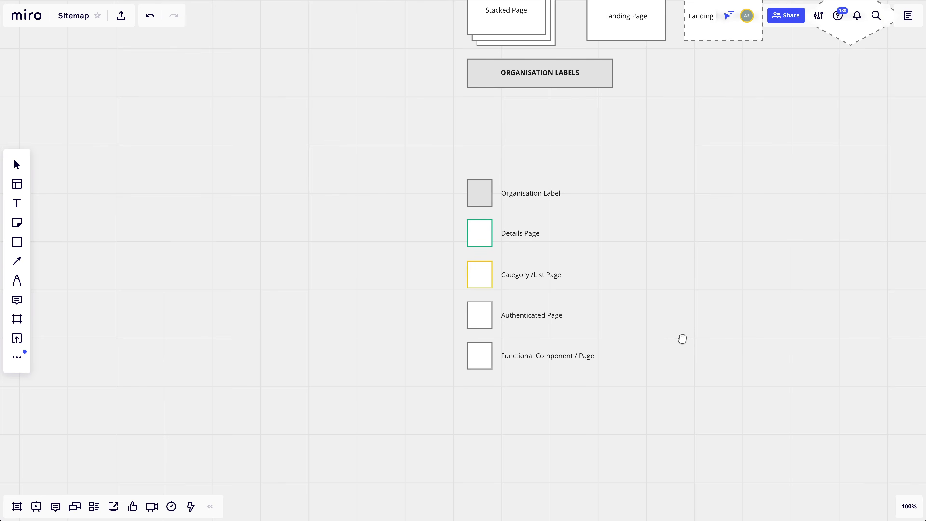
Set the Authenticated Page square's border to purple and the Functional Component / Page square's border to light blue
{"action": "left_click", "coordinate": [482, 315]}
{"action": "left_click", "coordinate": [460, 258]}
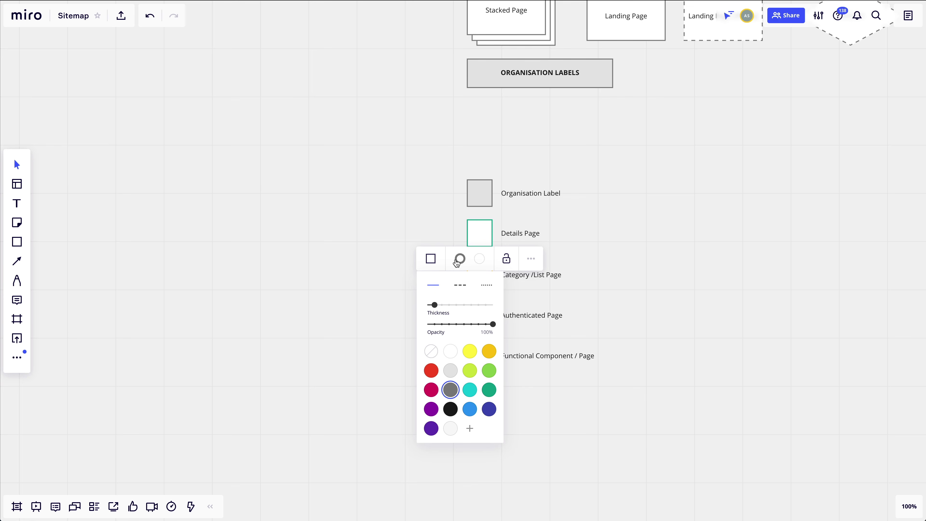
{"action": "left_click", "coordinate": [431, 428]}
{"action": "left_click", "coordinate": [648, 412]}
{"action": "left_click", "coordinate": [481, 357]}
{"action": "left_click", "coordinate": [460, 299]}
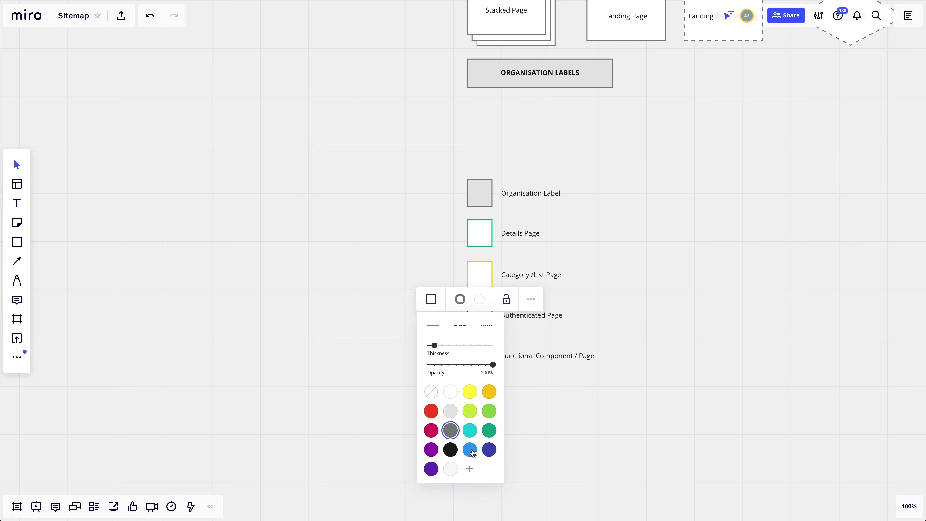
{"action": "left_click", "coordinate": [472, 450]}
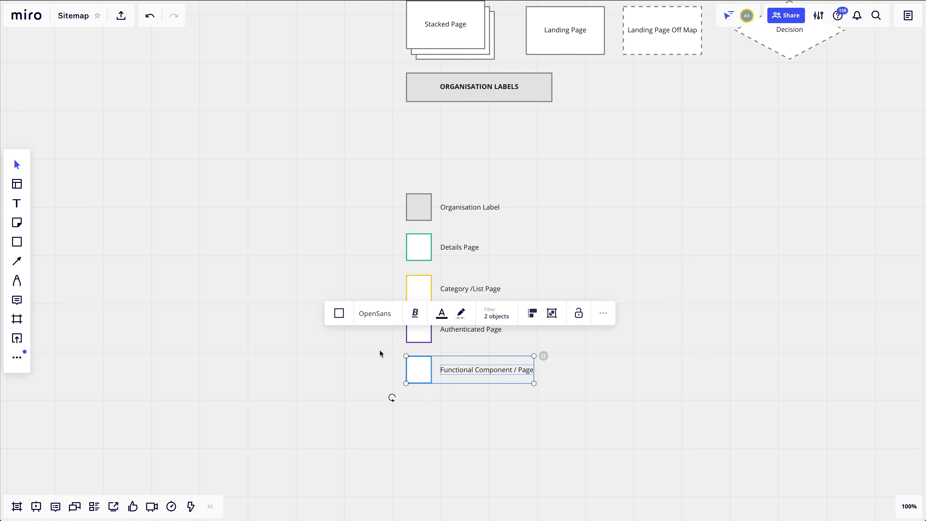
Group each legend square with its text label and space the five rows evenly and closer together
{"action": "left_click", "coordinate": [379, 349]}
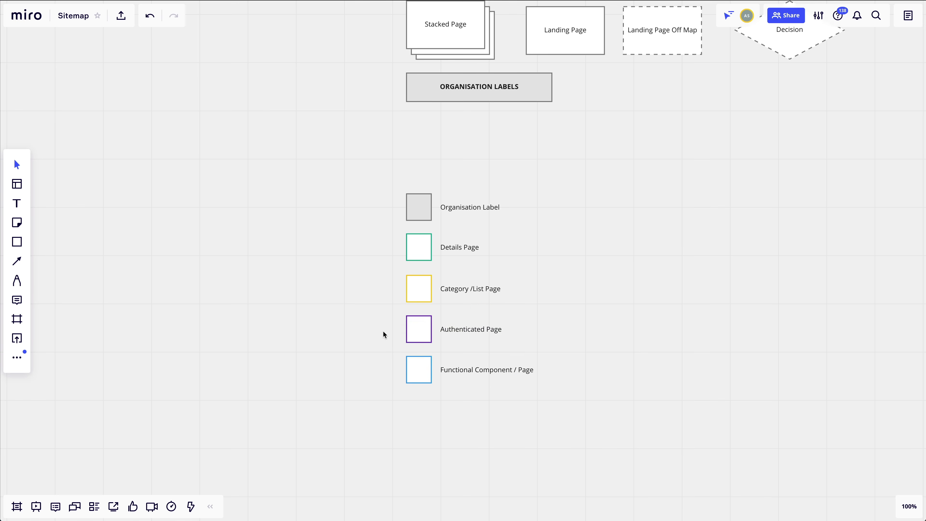
{"action": "left_click_drag", "start_coordinate": [488, 356], "coordinate": [532, 355]}
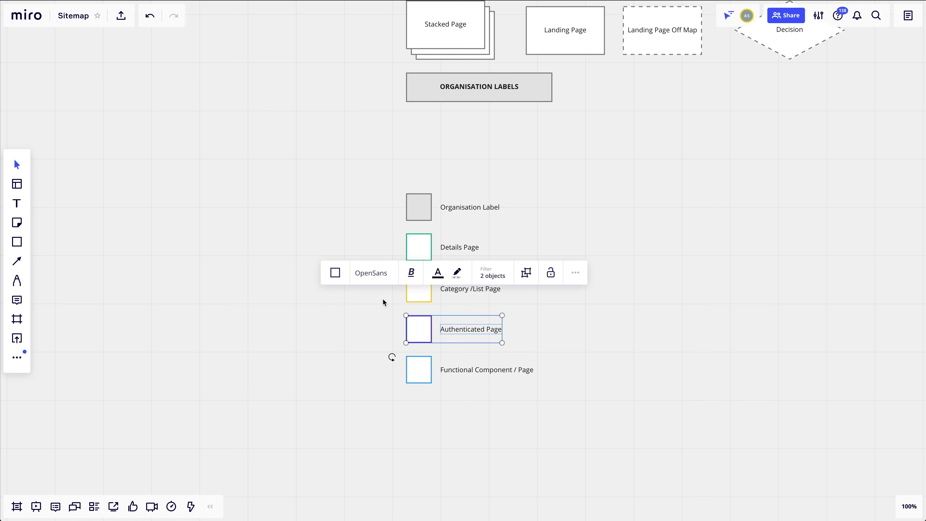
{"action": "left_click", "coordinate": [392, 278]}
{"action": "left_click_drag", "start_coordinate": [392, 270], "coordinate": [527, 310]}
{"action": "left_click", "coordinate": [391, 317]}
{"action": "left_click", "coordinate": [418, 215]}
{"action": "left_click", "coordinate": [379, 232]}
{"action": "left_click_drag", "start_coordinate": [378, 230], "coordinate": [488, 272]}
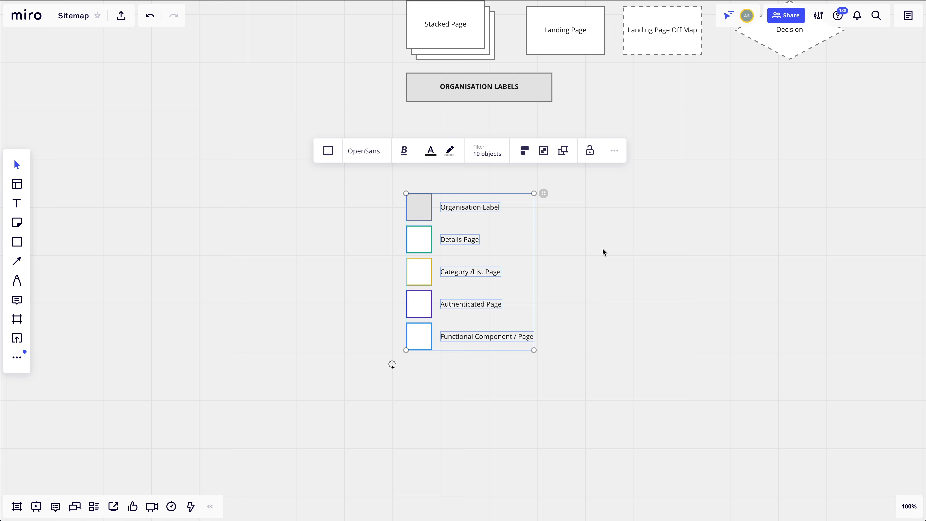
Move the whole five-row legend down and to the left, away from the reusable shapes
{"action": "left_click", "coordinate": [611, 369]}
{"action": "left_click_drag", "start_coordinate": [603, 412], "coordinate": [395, 190]}
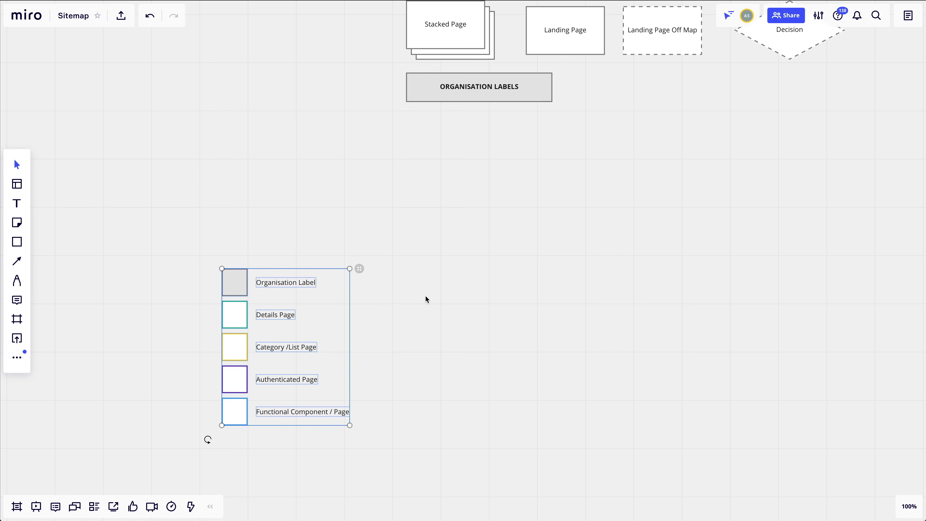
{"action": "left_click", "coordinate": [425, 296]}
Add the heading text "Keys" in bold above the legend
{"action": "left_click", "coordinate": [17, 203]}
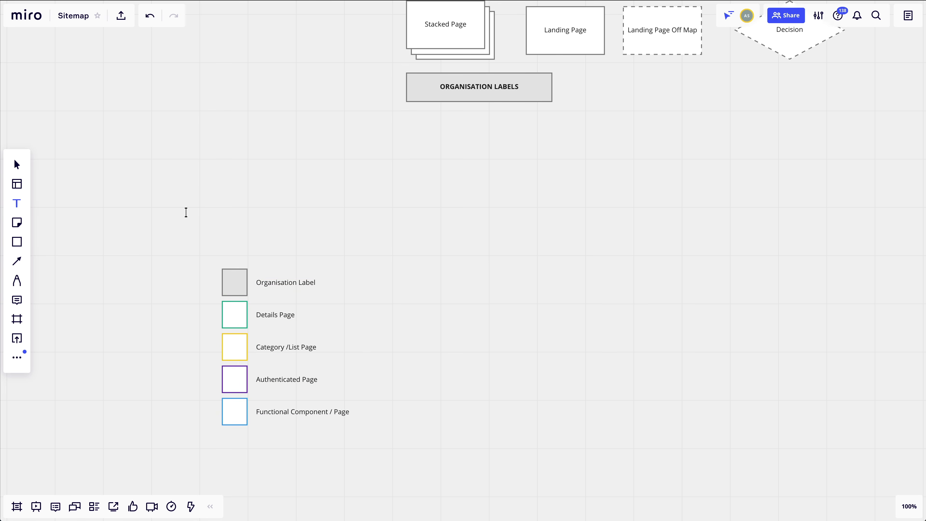
{"action": "left_click", "coordinate": [242, 229]}
{"action": "type", "text": "Keys"}
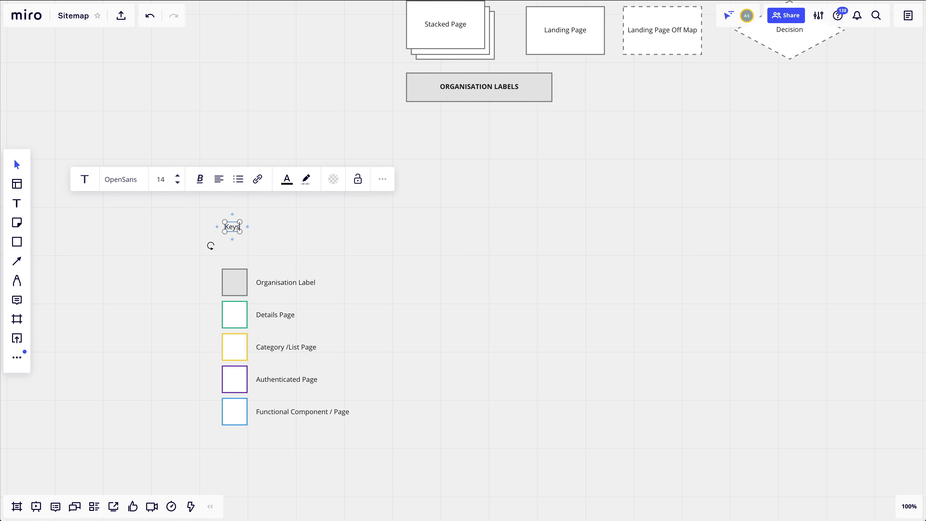
{"action": "key", "text": "ctrl+a"}
{"action": "left_click", "coordinate": [200, 179]}
{"action": "left_click", "coordinate": [170, 203]}
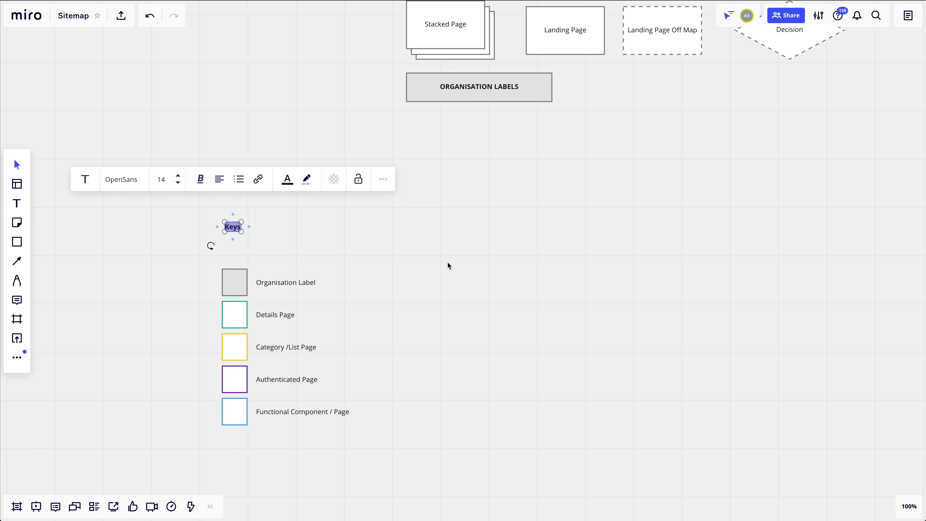
Set the "Keys" heading's font size to 24
{"action": "left_click", "coordinate": [181, 176]}
{"action": "left_click", "coordinate": [181, 176]}
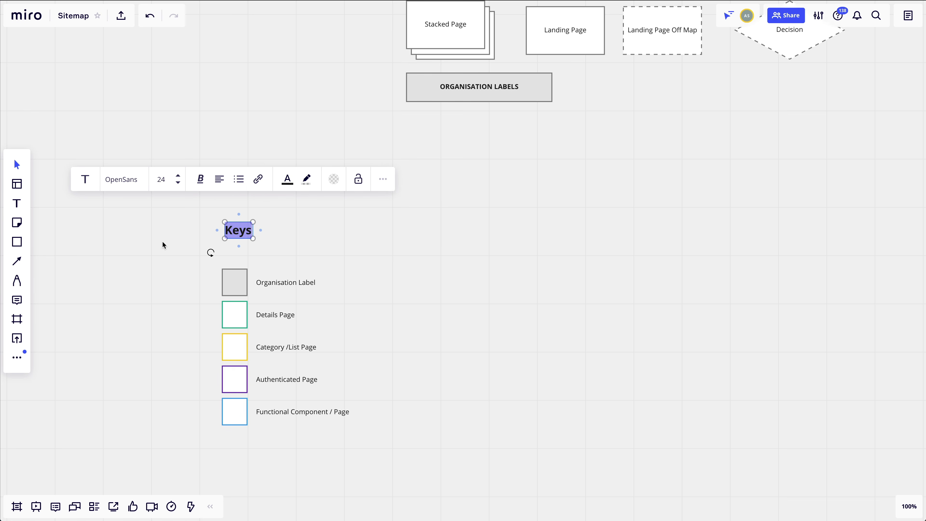
{"action": "left_click", "coordinate": [174, 245]}
Move the "Keys" heading and the whole legend together further down and to the left, away from the reusable shapes
{"action": "scroll", "coordinate": [554, 153], "scroll_direction": "down", "scroll_amount": 5}
{"action": "scroll", "coordinate": [554, 153], "scroll_direction": "left", "scroll_amount": 8}
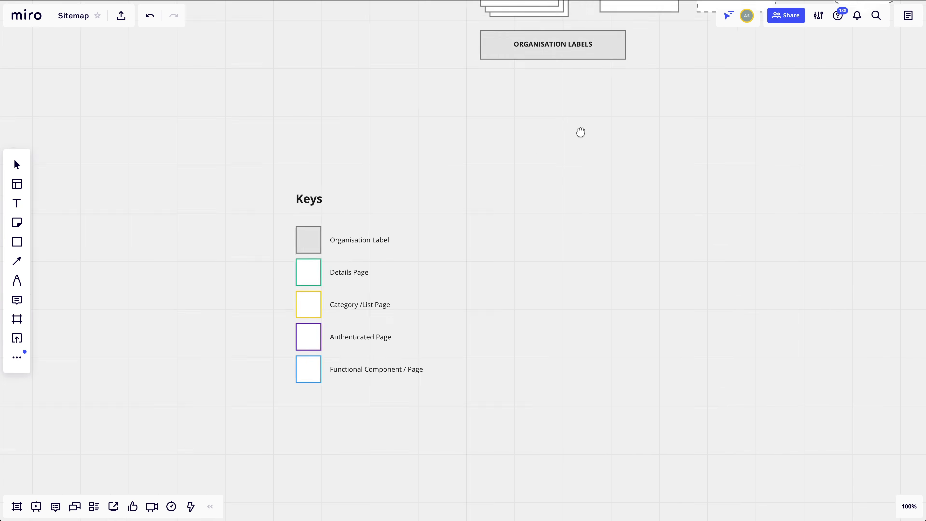
{"action": "left_click_drag", "start_coordinate": [544, 83], "coordinate": [170, 470]}
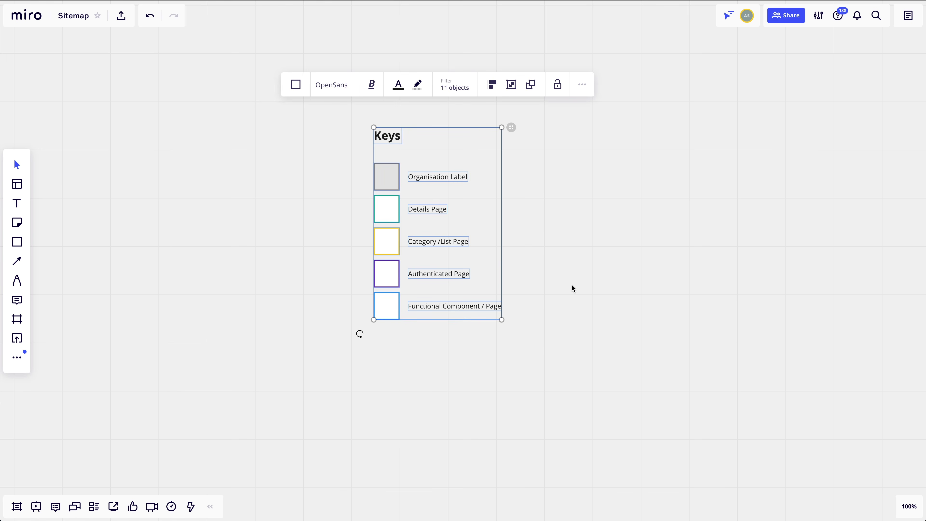
{"action": "scroll", "coordinate": [572, 288], "scroll_direction": "down", "scroll_amount": 5}
{"action": "scroll", "coordinate": [573, 286], "scroll_direction": "up", "scroll_amount": 2}
{"action": "scroll", "coordinate": [572, 286], "scroll_direction": "left", "scroll_amount": 2}
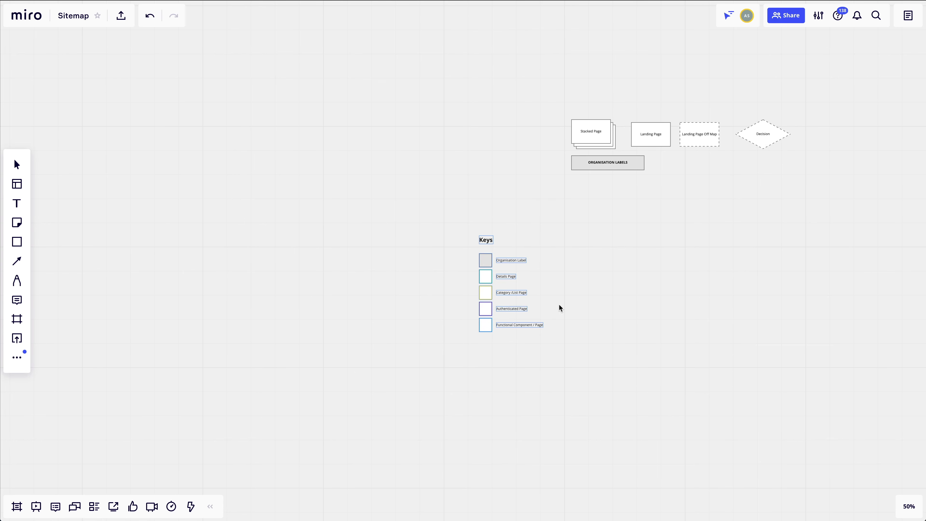
{"action": "left_click_drag", "start_coordinate": [463, 345], "coordinate": [358, 372]}
{"action": "left_click", "coordinate": [866, 316]}
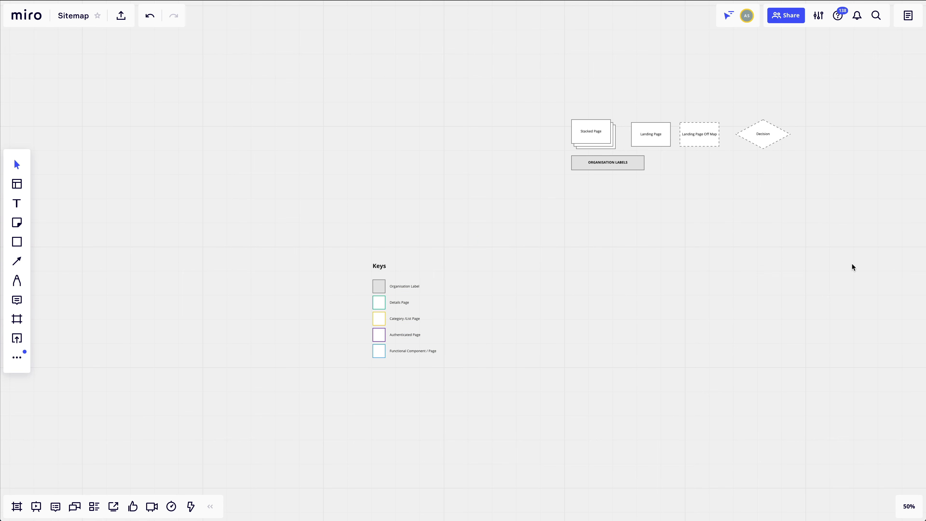
Look over the page-list sticky notes and return to the reusable shapes
{"action": "scroll", "coordinate": [282, 189], "scroll_direction": "down", "scroll_amount": 1}
{"action": "scroll", "coordinate": [282, 189], "scroll_direction": "up", "scroll_amount": 1}
{"action": "left_click_drag", "start_coordinate": [587, 270], "coordinate": [404, 269]}
{"action": "left_click_drag", "start_coordinate": [511, 265], "coordinate": [182, 259]}
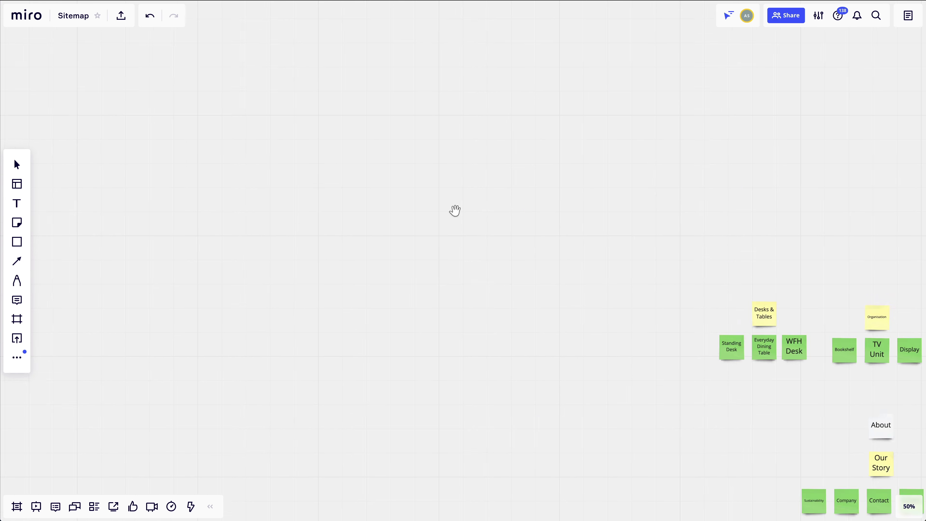
{"action": "left_click_drag", "start_coordinate": [641, 270], "coordinate": [389, 200]}
{"action": "left_click_drag", "start_coordinate": [515, 216], "coordinate": [390, 199]}
{"action": "left_click_drag", "start_coordinate": [650, 118], "coordinate": [542, 138]}
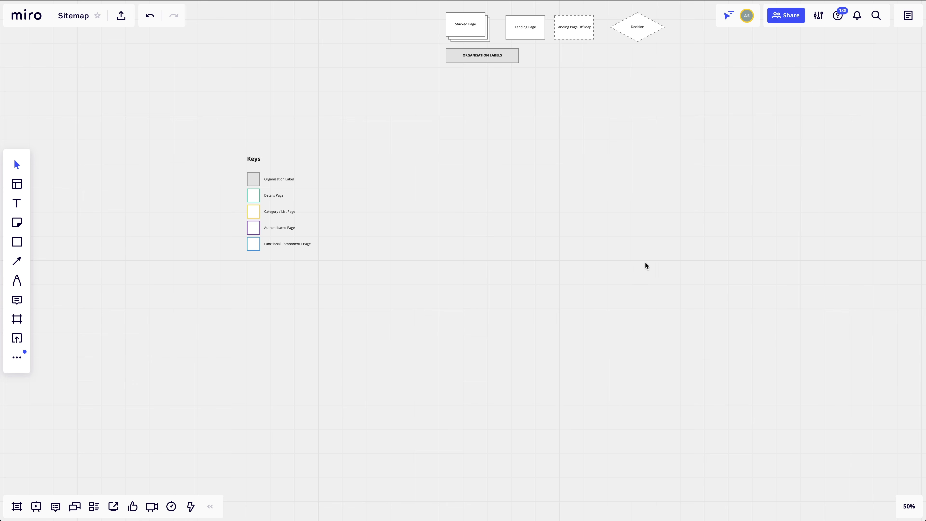
Place a copy of the Landing Page shape in the empty area below the Decision shape and label it "Homepage"
{"action": "scroll", "coordinate": [676, 222], "scroll_direction": "up", "scroll_amount": 3}
{"action": "scroll", "coordinate": [676, 221], "scroll_direction": "right", "scroll_amount": 2}
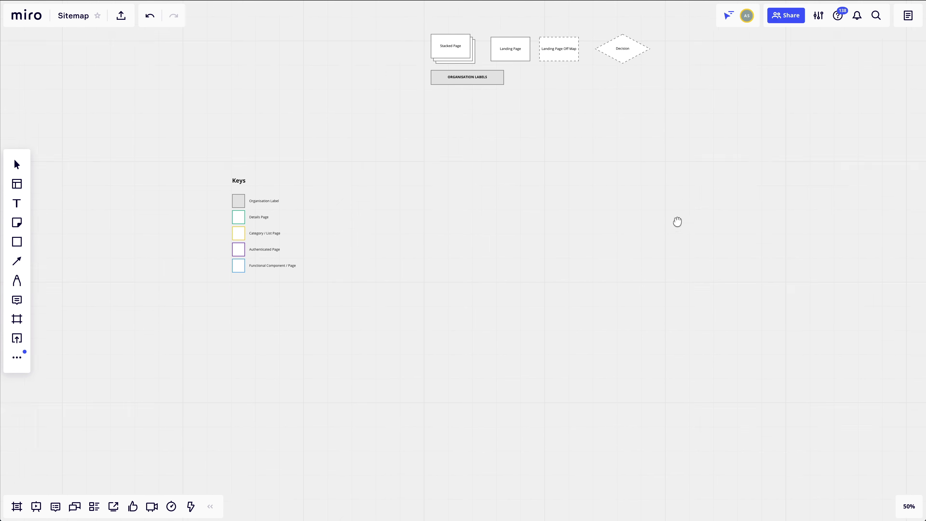
{"action": "left_click", "coordinate": [492, 81]}
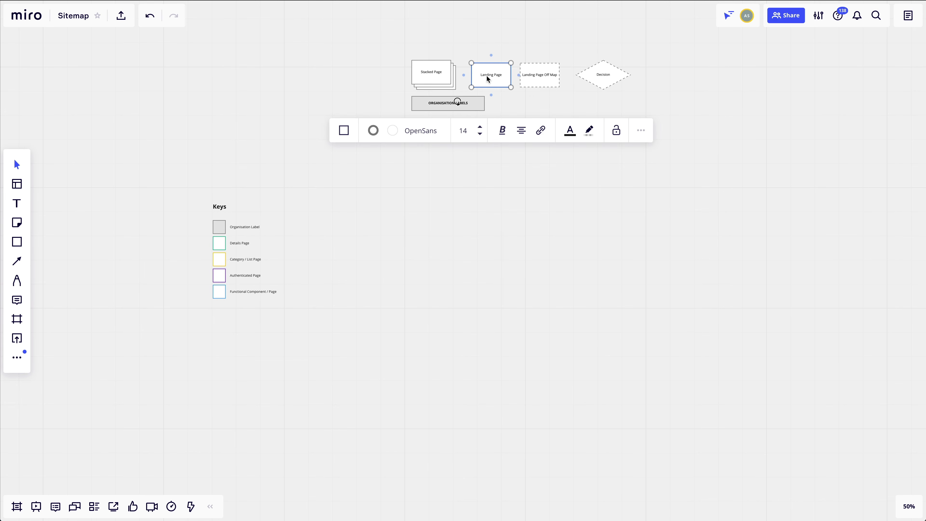
{"action": "left_click_drag", "start_coordinate": [496, 76], "coordinate": [688, 196]}
{"action": "type", "text": "Homepage"}
{"action": "left_click", "coordinate": [650, 219]}
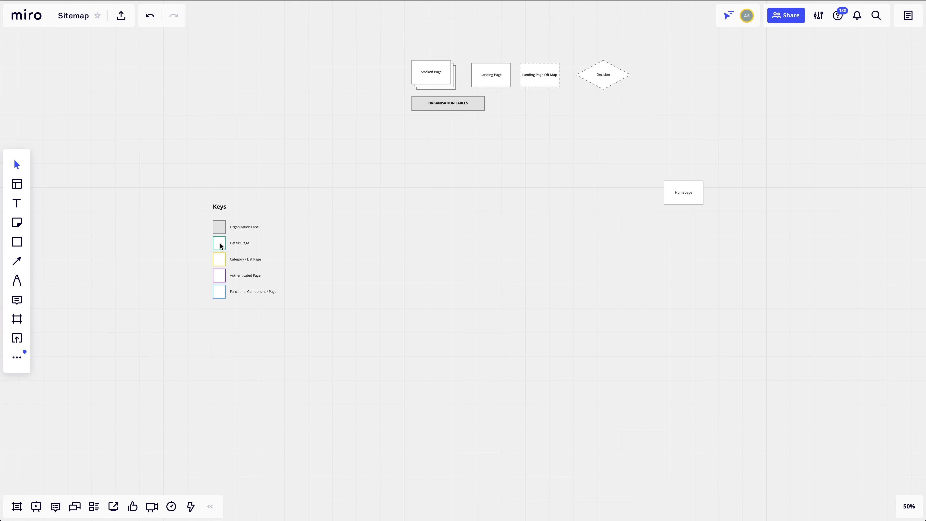
Copy the style of the legend's Details Page square onto the Homepage box and move the box slightly up
{"action": "left_click", "coordinate": [222, 246]}
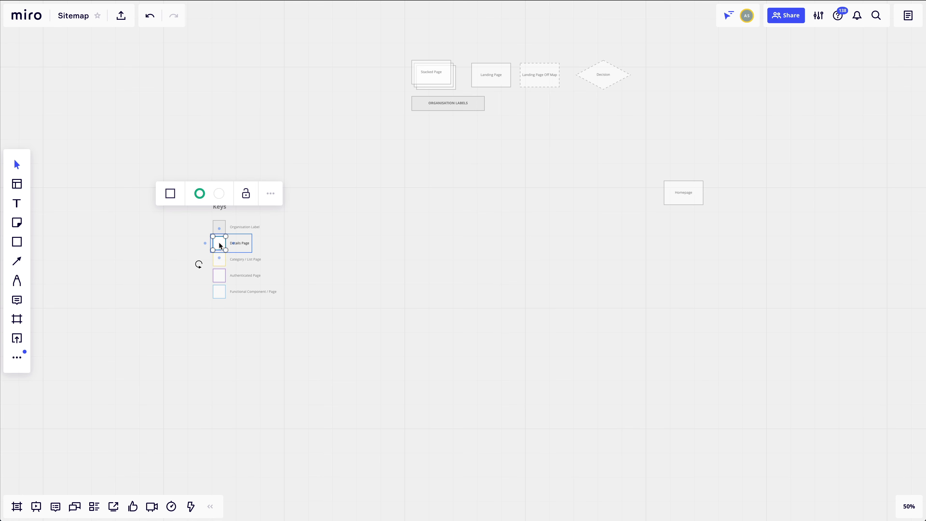
{"action": "right_click", "coordinate": [220, 243]}
{"action": "left_click", "coordinate": [272, 275]}
{"action": "left_click", "coordinate": [681, 235]}
{"action": "right_click", "coordinate": [691, 195]}
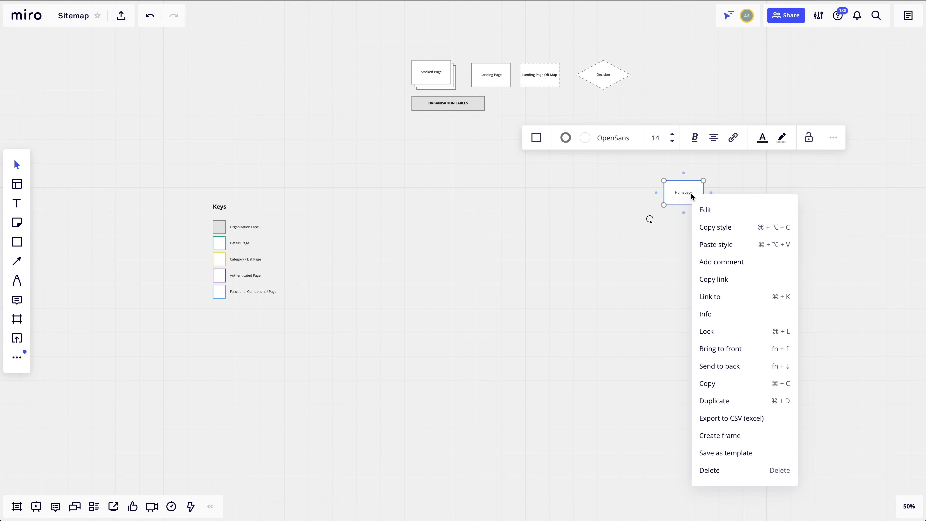
{"action": "left_click", "coordinate": [726, 245]}
{"action": "left_click", "coordinate": [709, 250]}
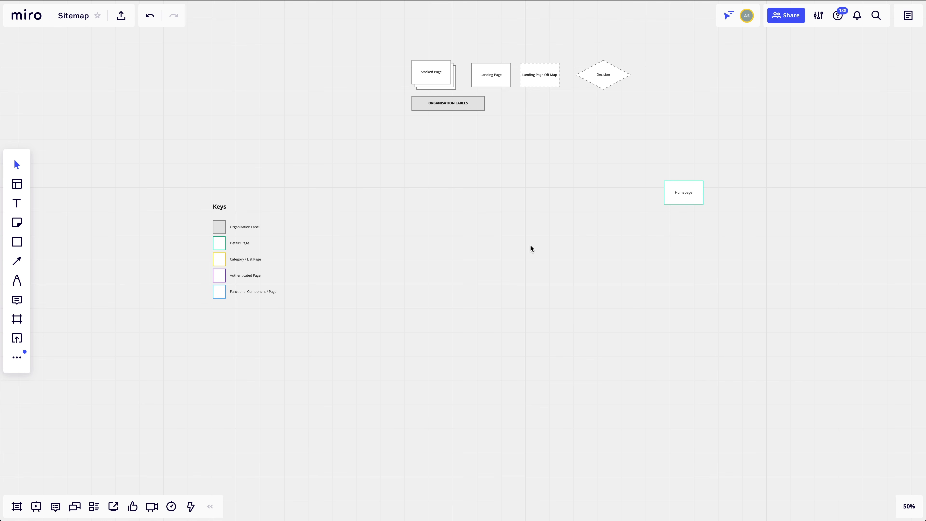
{"action": "left_click", "coordinate": [688, 197]}
{"action": "left_click_drag", "start_coordinate": [687, 197], "coordinate": [686, 165]}
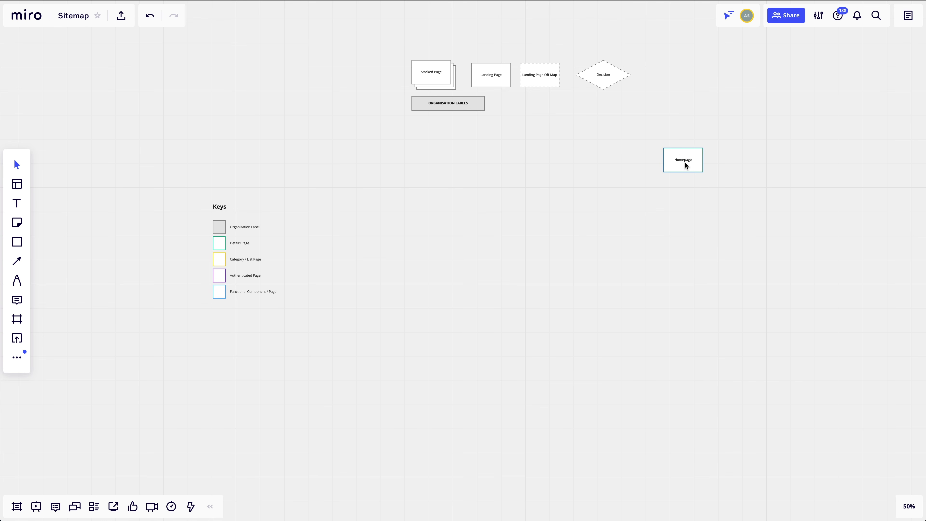
Examine the white section sticky notes to see which organisation labels the sitemap needs
{"action": "left_click_drag", "start_coordinate": [875, 237], "coordinate": [410, 273]}
{"action": "left_click_drag", "start_coordinate": [875, 303], "coordinate": [269, 145]}
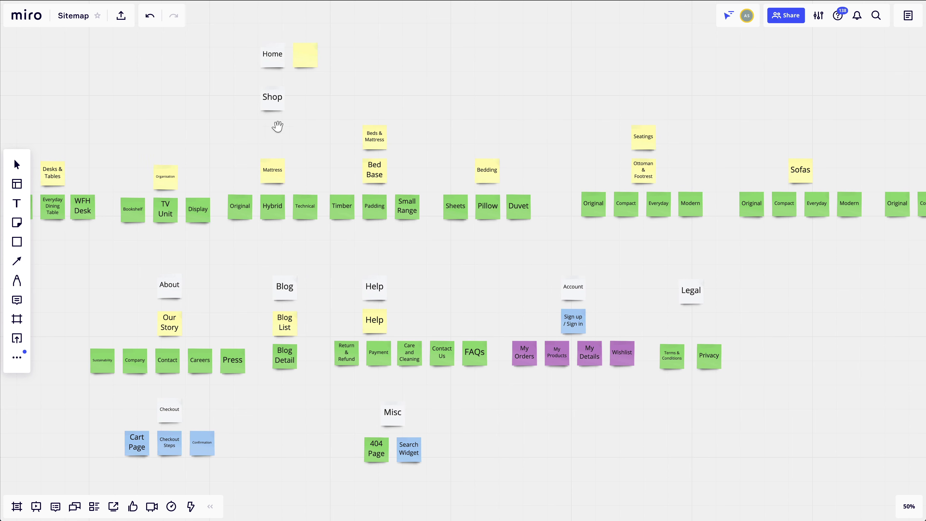
{"action": "left_click", "coordinate": [278, 99]}
{"action": "left_click", "coordinate": [280, 286]}
{"action": "left_click", "coordinate": [169, 287]}
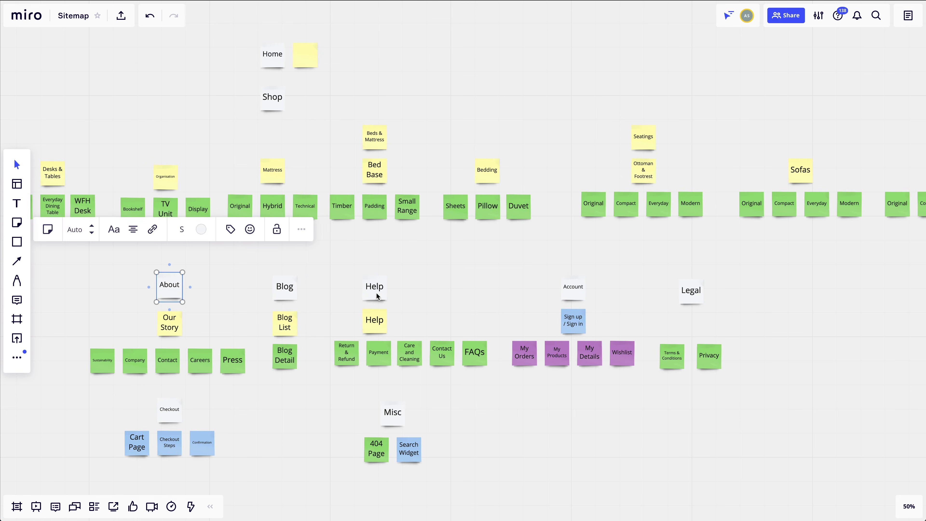
{"action": "left_click", "coordinate": [375, 290]}
{"action": "left_click", "coordinate": [570, 289]}
{"action": "left_click", "coordinate": [688, 292]}
{"action": "left_click", "coordinate": [390, 418]}
{"action": "left_click_drag", "start_coordinate": [473, 413], "coordinate": [882, 380]}
Place a copy of the ORGANISATION LABELS bar below the shapes, rename it "SHOP" and stretch it into a long bar
{"action": "left_click_drag", "start_coordinate": [60, 326], "coordinate": [299, 325]}
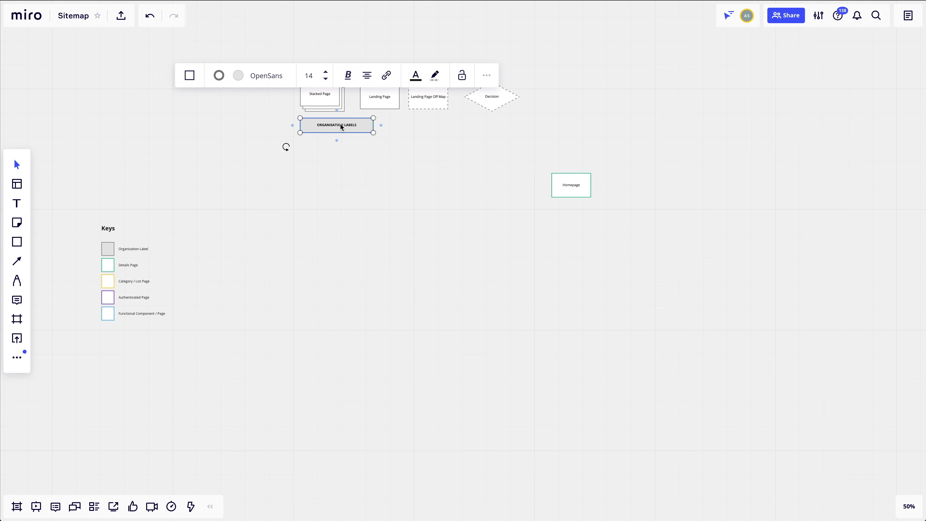
{"action": "left_click_drag", "start_coordinate": [342, 126], "coordinate": [344, 228]}
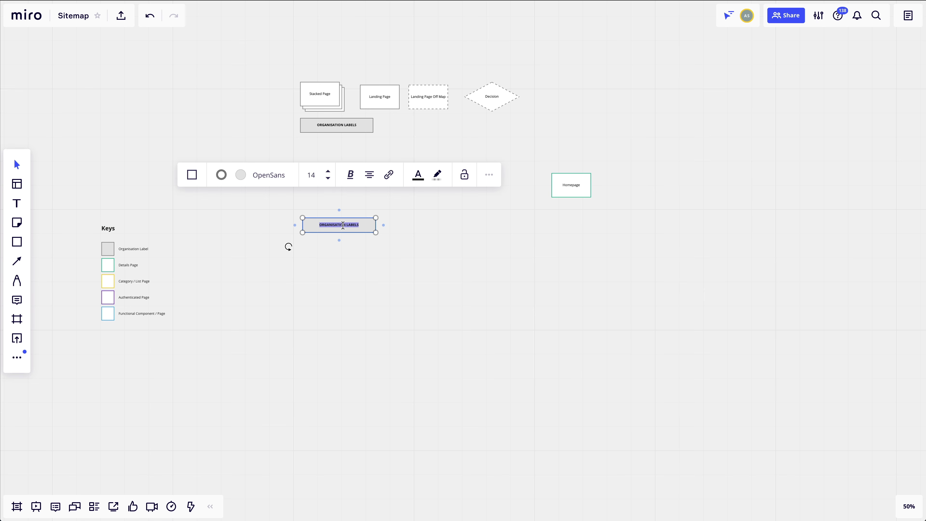
{"action": "type", "text": "SHOP"}
{"action": "left_click", "coordinate": [399, 264]}
{"action": "left_click", "coordinate": [350, 231]}
{"action": "left_click_drag", "start_coordinate": [376, 224], "coordinate": [534, 225]}
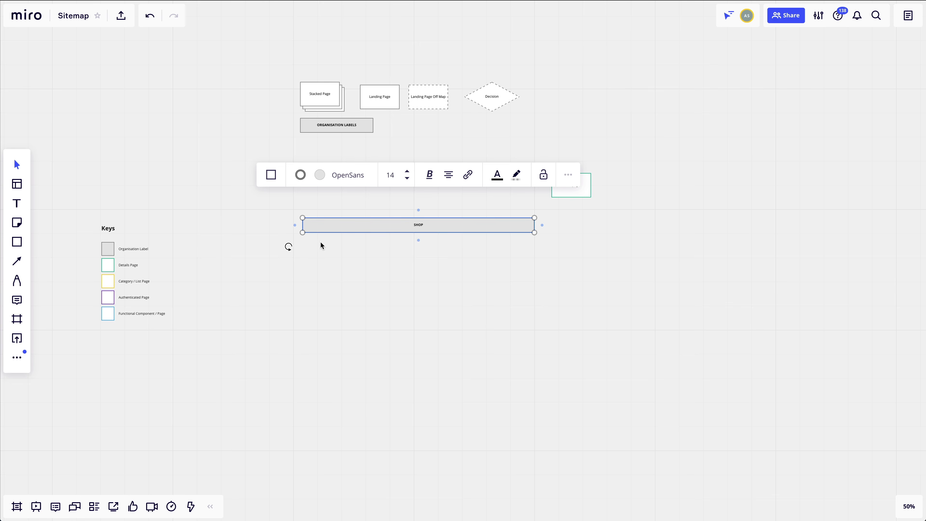
{"action": "left_click_drag", "start_coordinate": [304, 225], "coordinate": [294, 225]}
Add an "ABOUT" label in line with SHOP, narrowed to page width using a temporary Landing Page copy that is deleted
{"action": "scroll", "coordinate": [294, 182], "scroll_direction": "right", "scroll_amount": 3}
{"action": "left_click_drag", "start_coordinate": [292, 133], "coordinate": [615, 233]}
{"action": "double_click", "coordinate": [597, 233]}
{"action": "type", "text": "ABOUT"}
{"action": "left_click", "coordinate": [336, 108]}
{"action": "left_click_drag", "start_coordinate": [337, 108], "coordinate": [581, 261]}
{"action": "left_click", "coordinate": [601, 234]}
{"action": "left_click_drag", "start_coordinate": [614, 234], "coordinate": [636, 237]}
{"action": "left_click", "coordinate": [578, 262]}
{"action": "key", "text": "Delete"}
{"action": "key", "text": "Delete"}
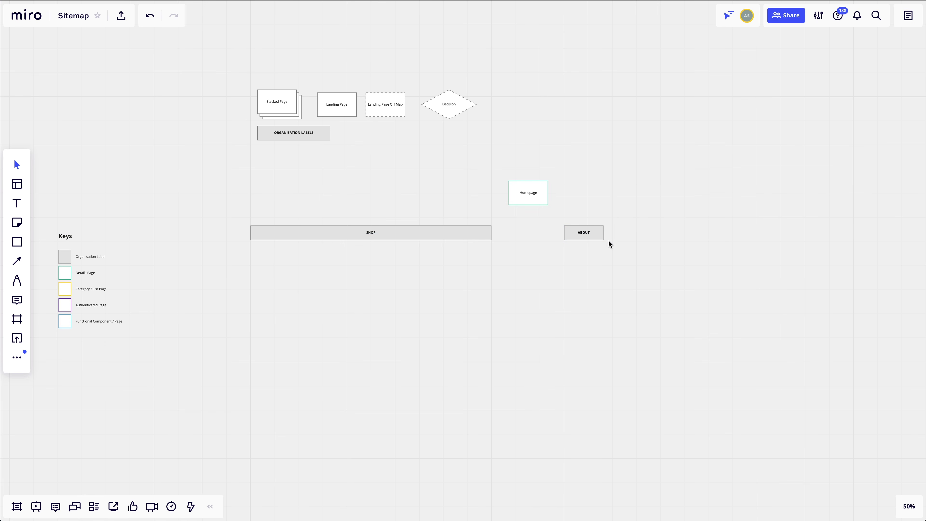
Duplicate the ABOUT label four times in an evenly spaced row
{"action": "left_click", "coordinate": [599, 237]}
{"action": "key", "text": "ctrl+d"}
{"action": "key", "text": "ctrl+d"}
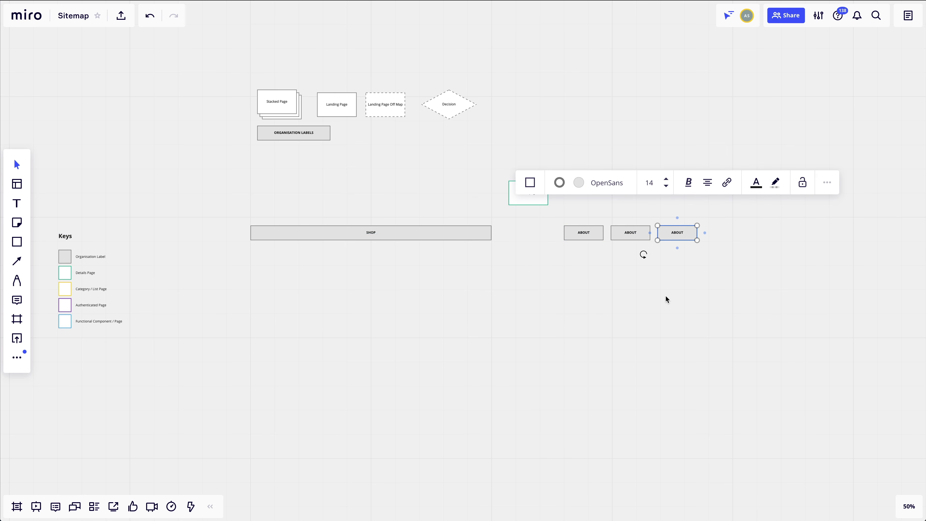
{"action": "key", "text": "ctrl+d"}
{"action": "key", "text": "ctrl+d"}
Rename the four copied labels, in order, "BLOG", "HELP", "ACCOUNT" and "LEGAL"
{"action": "double_click", "coordinate": [626, 233]}
{"action": "type", "text": "BLOG"}
{"action": "left_click", "coordinate": [685, 236]}
{"action": "left_click", "coordinate": [678, 233]}
{"action": "type", "text": "HELP"}
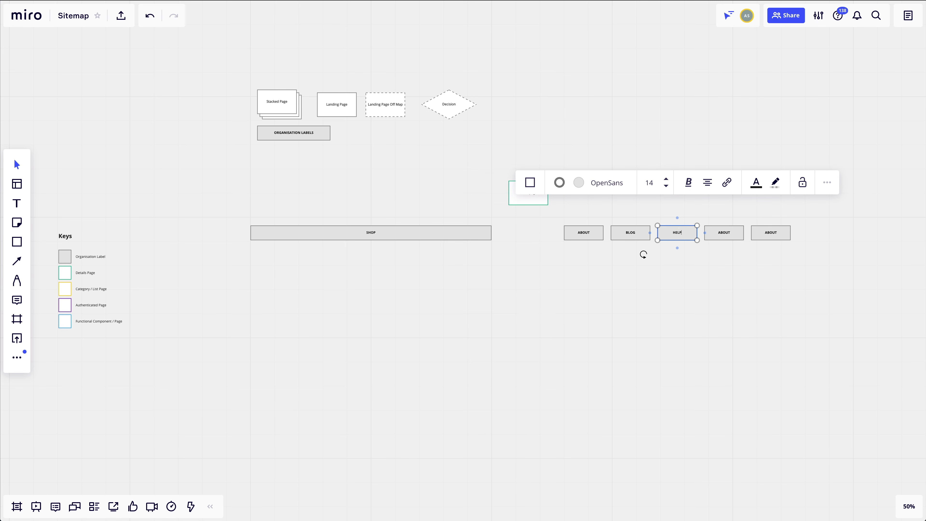
{"action": "double_click", "coordinate": [722, 232]}
{"action": "type", "text": "ACCP"}
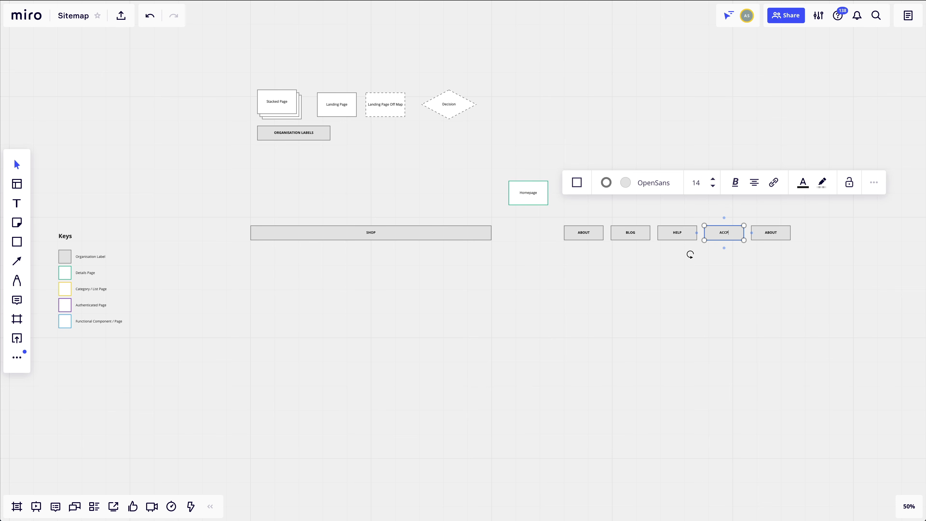
{"action": "key", "text": "BackSpace"}
{"action": "type", "text": "OUNT"}
{"action": "double_click", "coordinate": [771, 232]}
{"action": "type", "text": "LEGAL"}
Place a copy of the LEGAL label far below it, rename it "MISC" and widen it to span the ACCOUNT and LEGAL columns
{"action": "left_click_drag", "start_coordinate": [747, 229], "coordinate": [794, 448]}
{"action": "left_click", "coordinate": [785, 154]}
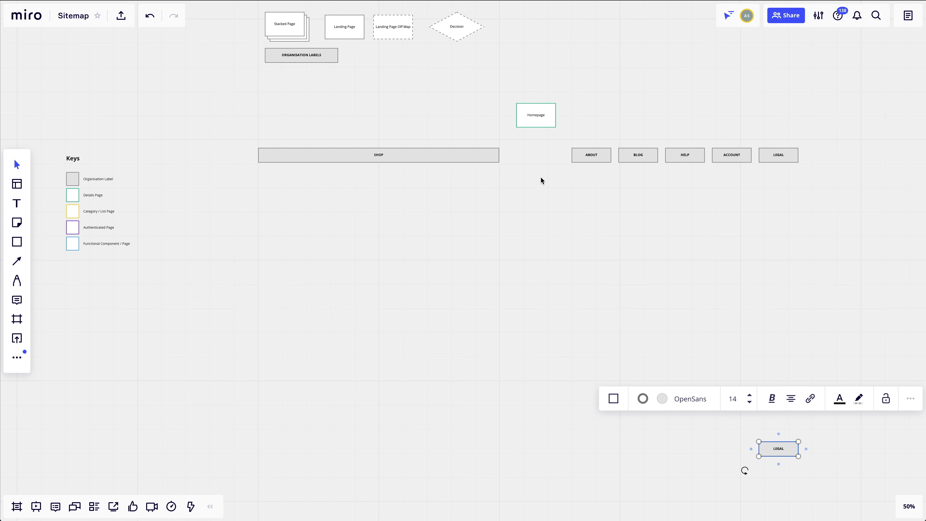
{"action": "left_click", "coordinate": [487, 156]}
{"action": "left_click", "coordinate": [773, 442]}
{"action": "double_click", "coordinate": [777, 447]}
{"action": "type", "text": "MISC"}
{"action": "mouse_move", "coordinate": [799, 447]}
{"action": "left_mouse_down"}
{"action": "mouse_move", "coordinate": [808, 447]}
{"action": "mouse_move", "coordinate": [789, 449]}
{"action": "left_mouse_up"}
{"action": "left_click_drag", "start_coordinate": [749, 448], "coordinate": [712, 449]}
Connect the bottom of the Homepage box to the top of SHOP with an elbow arrow and make its line solid
{"action": "left_click_drag", "start_coordinate": [535, 302], "coordinate": [620, 328]}
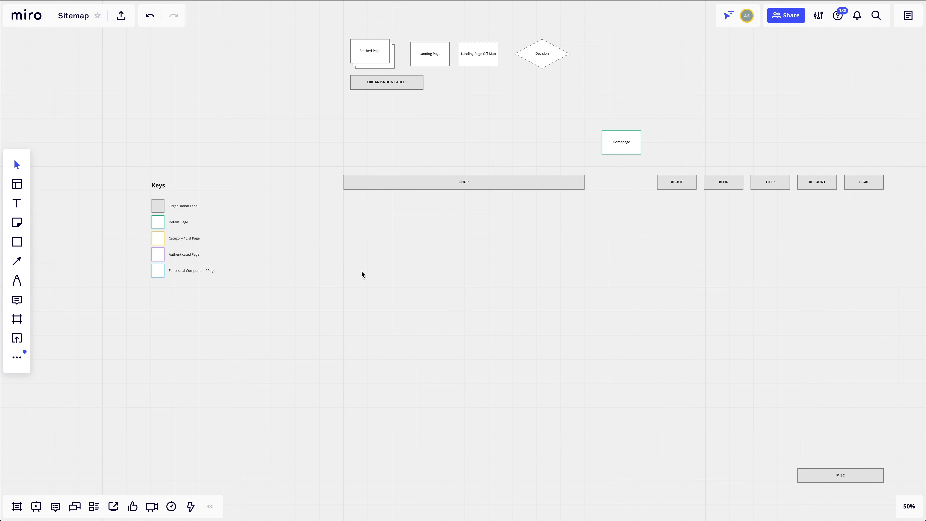
{"action": "left_click", "coordinate": [616, 149]}
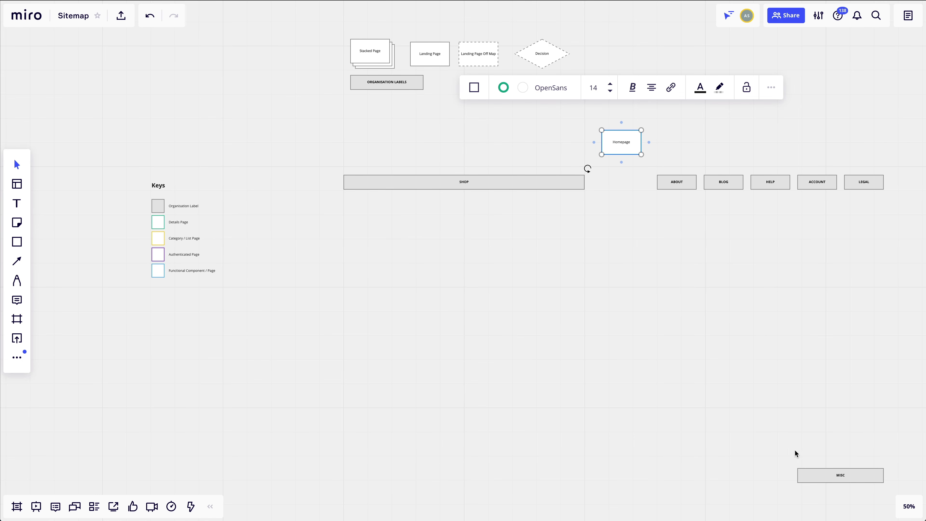
{"action": "scroll", "coordinate": [704, 416], "scroll_direction": "up", "scroll_amount": 3}
{"action": "key", "text": "ctrl+plus"}
{"action": "scroll", "coordinate": [630, 334], "scroll_direction": "down", "scroll_amount": 3}
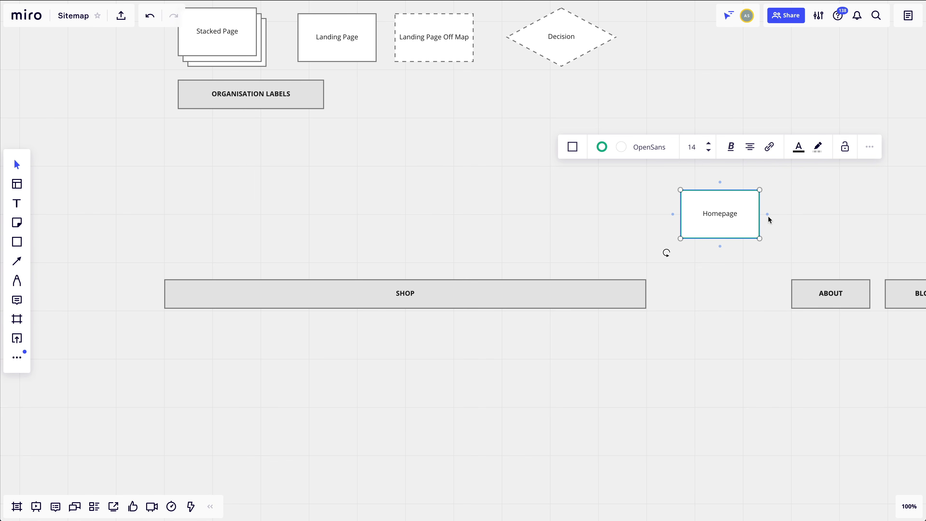
{"action": "left_click_drag", "start_coordinate": [718, 247], "coordinate": [405, 279]}
{"action": "left_click", "coordinate": [547, 197]}
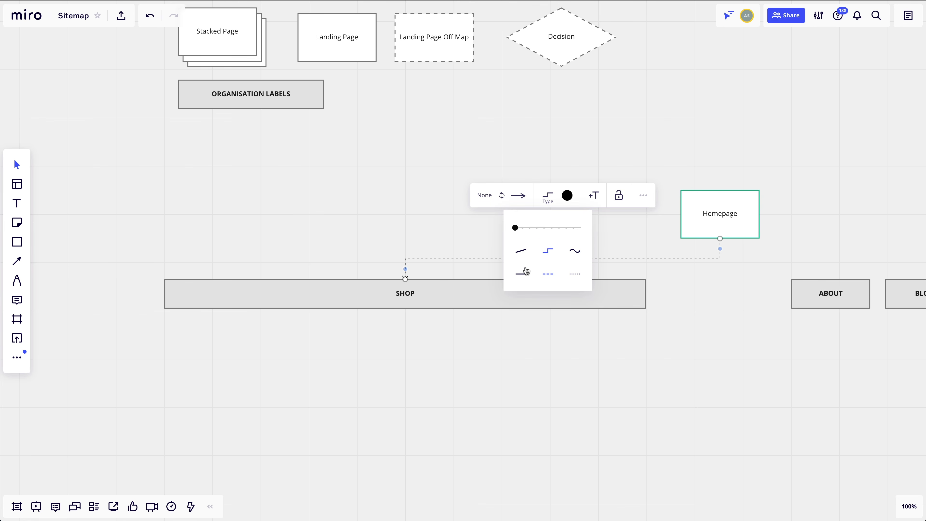
{"action": "left_click", "coordinate": [520, 278]}
Connect the bottom of the Homepage box with arrows to the ABOUT, BLOG, HELP, ACCOUNT and LEGAL labels
{"action": "scroll", "coordinate": [406, 225], "scroll_direction": "right", "scroll_amount": 10}
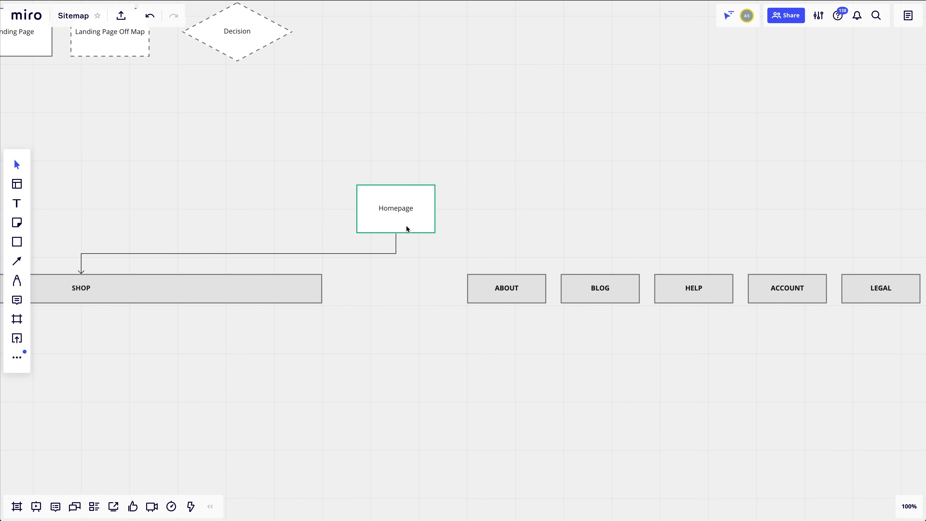
{"action": "left_click", "coordinate": [350, 233]}
{"action": "left_click_drag", "start_coordinate": [348, 247], "coordinate": [552, 281]}
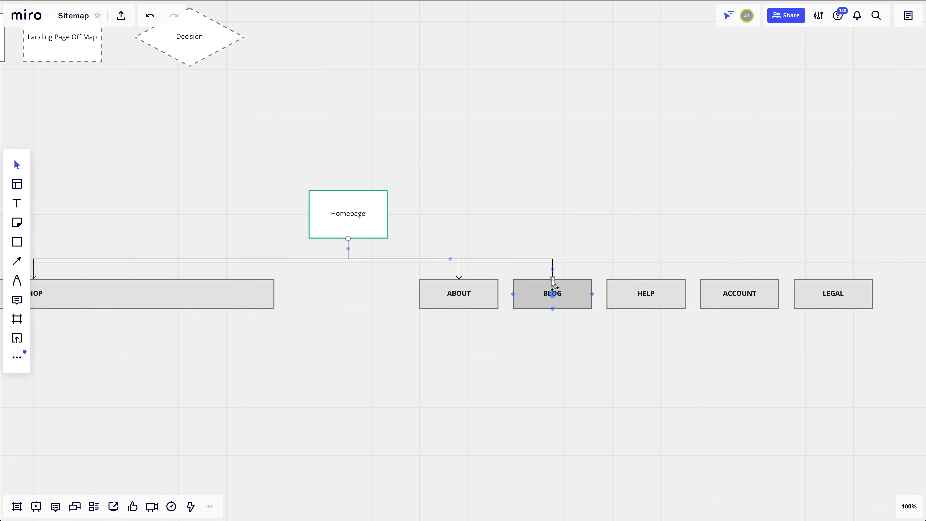
{"action": "left_click", "coordinate": [367, 227]}
{"action": "left_click_drag", "start_coordinate": [349, 247], "coordinate": [740, 281]}
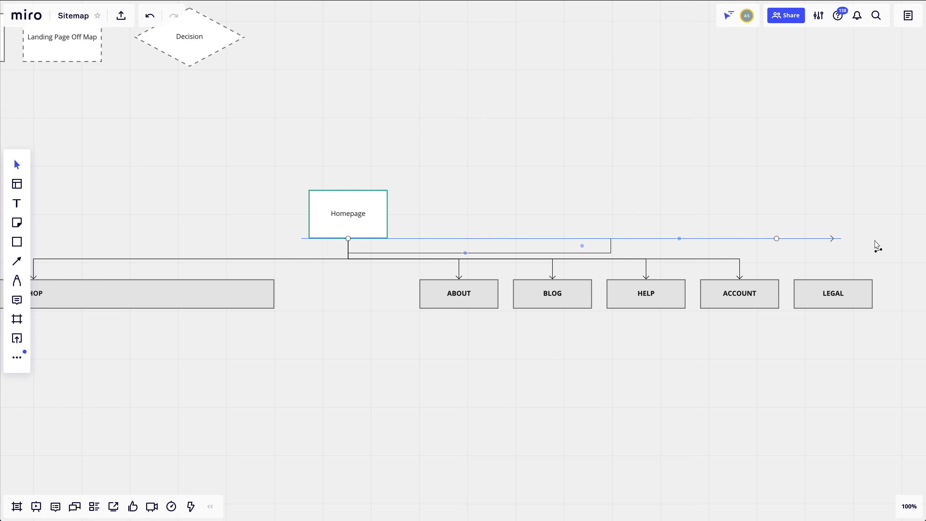
{"action": "left_click", "coordinate": [452, 248]}
Widen the SHOP label on both sides so its right edge lines up with the Homepage box's centre
{"action": "scroll", "coordinate": [669, 166], "scroll_direction": "down", "scroll_amount": 5}
{"action": "scroll", "coordinate": [569, 165], "scroll_direction": "up", "scroll_amount": 5}
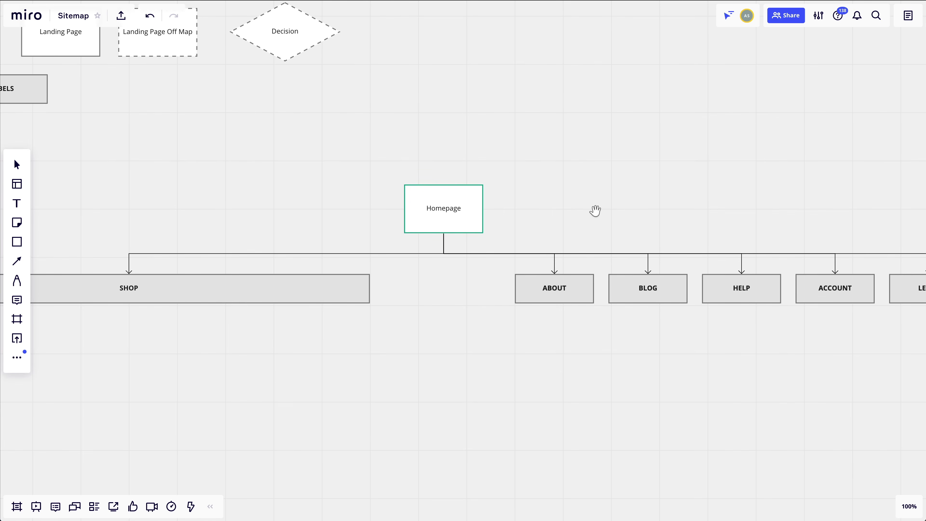
{"action": "scroll", "coordinate": [477, 259], "scroll_direction": "right", "scroll_amount": 5}
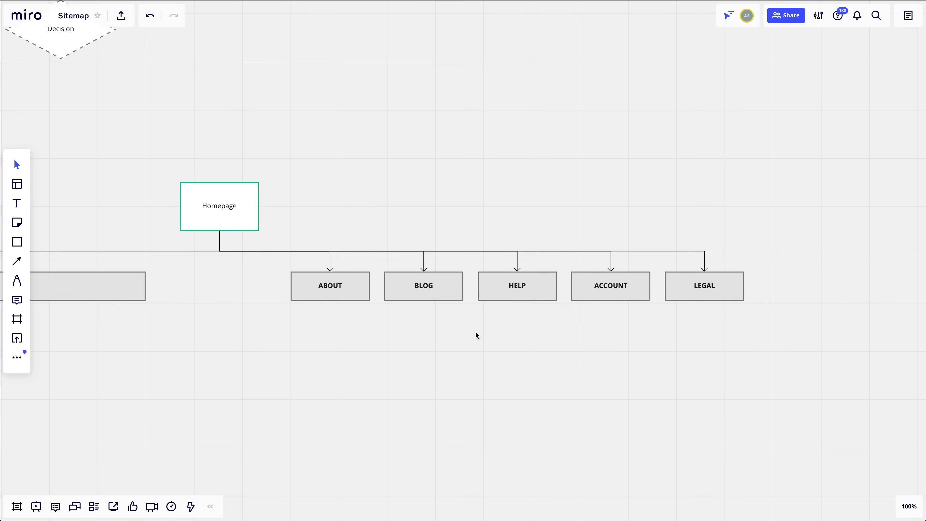
{"action": "left_click_drag", "start_coordinate": [315, 114], "coordinate": [685, 139]}
{"action": "left_click", "coordinate": [522, 316]}
{"action": "left_click_drag", "start_coordinate": [537, 329], "coordinate": [612, 330]}
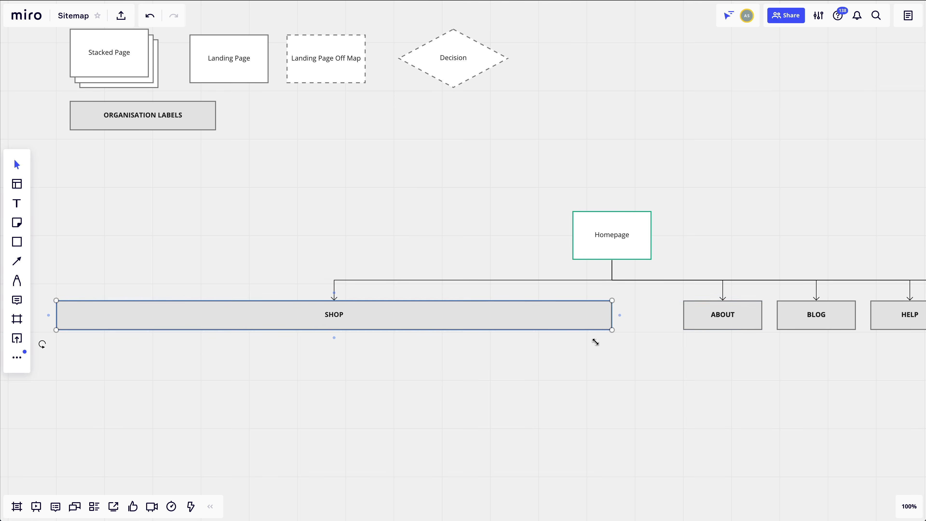
{"action": "left_click_drag", "start_coordinate": [410, 341], "coordinate": [552, 348]}
{"action": "left_click", "coordinate": [219, 321]}
{"action": "left_click_drag", "start_coordinate": [198, 323], "coordinate": [148, 321]}
{"action": "left_click", "coordinate": [599, 385]}
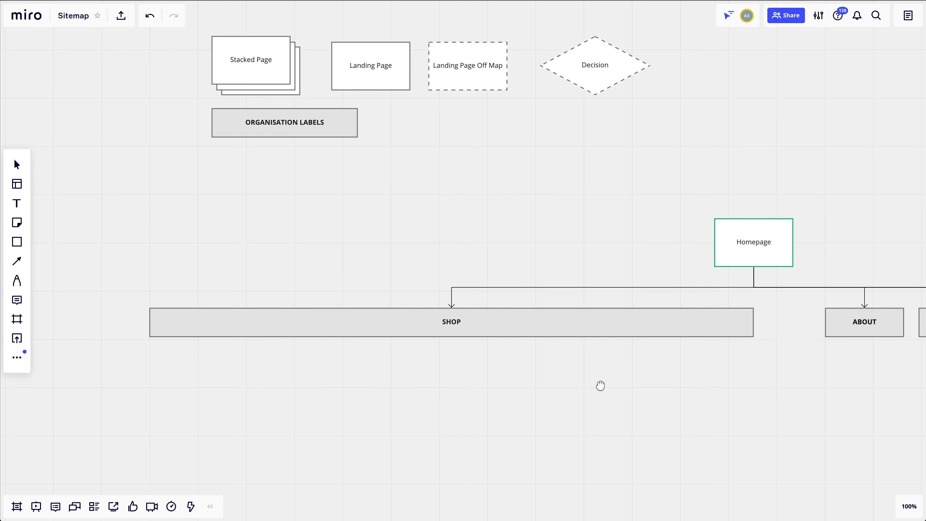
Move the ABOUT, BLOG, HELP, ACCOUNT and LEGAL labels together to the left, closer to the SHOP label
{"action": "left_click_drag", "start_coordinate": [599, 384], "coordinate": [362, 346]}
{"action": "left_click_drag", "start_coordinate": [611, 310], "coordinate": [359, 325]}
{"action": "left_click", "coordinate": [707, 299]}
{"action": "left_click", "coordinate": [616, 300], "text": "shift"}
{"action": "left_click", "coordinate": [521, 299], "text": "shift"}
{"action": "left_click", "coordinate": [424, 300], "text": "shift"}
{"action": "left_click", "coordinate": [342, 299], "text": "shift"}
{"action": "left_click_drag", "start_coordinate": [418, 296], "coordinate": [392, 296]}
{"action": "left_click", "coordinate": [391, 353]}
{"action": "scroll", "coordinate": [391, 352], "scroll_direction": "left", "scroll_amount": 10}
{"action": "scroll", "coordinate": [620, 358], "scroll_direction": "down", "scroll_amount": 3}
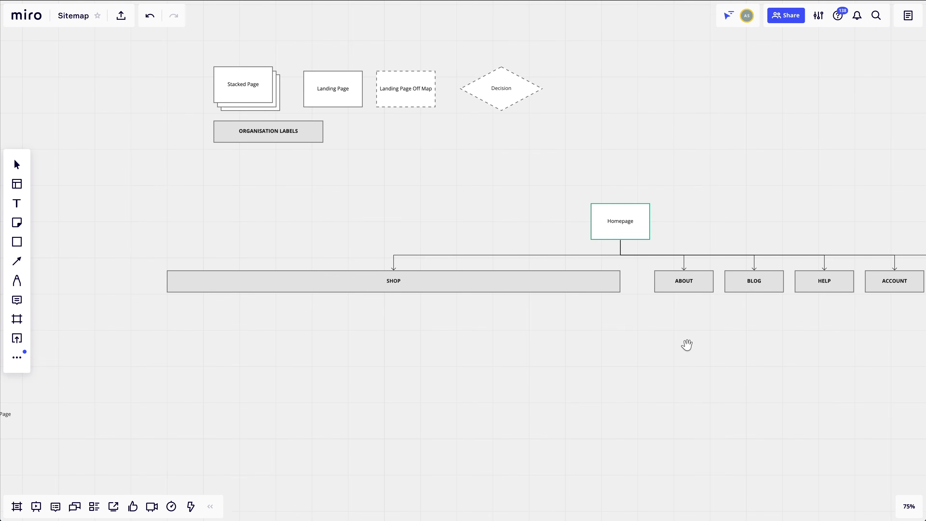
Move the Organisation and Desks & Tables sticky notes up into the same row as the Beds & Mattress note
{"action": "scroll", "coordinate": [701, 307], "scroll_direction": "right", "scroll_amount": 5}
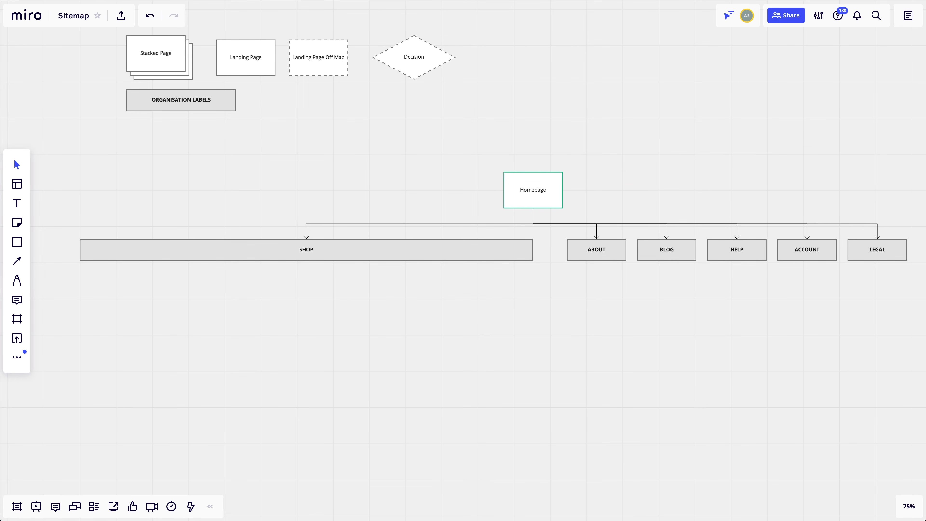
{"action": "scroll", "coordinate": [341, 338], "scroll_direction": "right", "scroll_amount": 8}
{"action": "scroll", "coordinate": [531, 308], "scroll_direction": "down", "scroll_amount": 10}
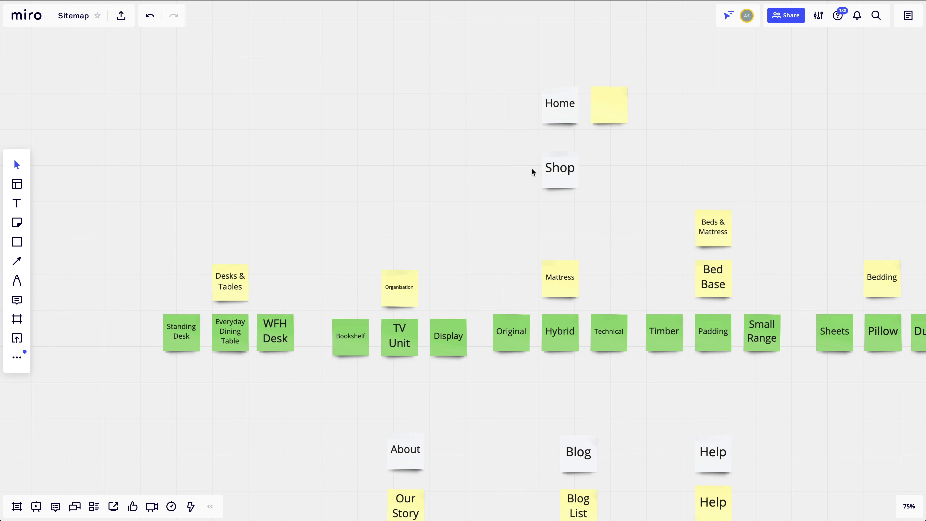
{"action": "scroll", "coordinate": [754, 230], "scroll_direction": "right", "scroll_amount": 15}
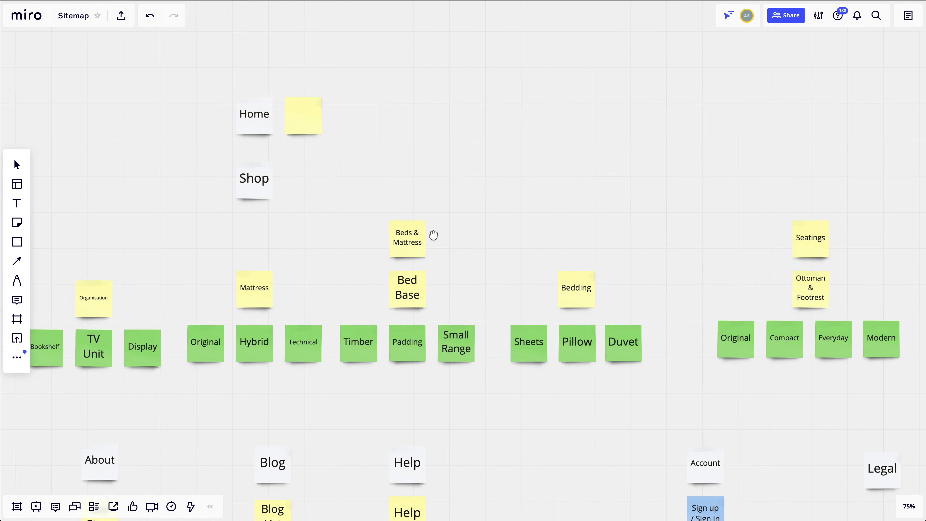
{"action": "scroll", "coordinate": [559, 257], "scroll_direction": "left", "scroll_amount": 20}
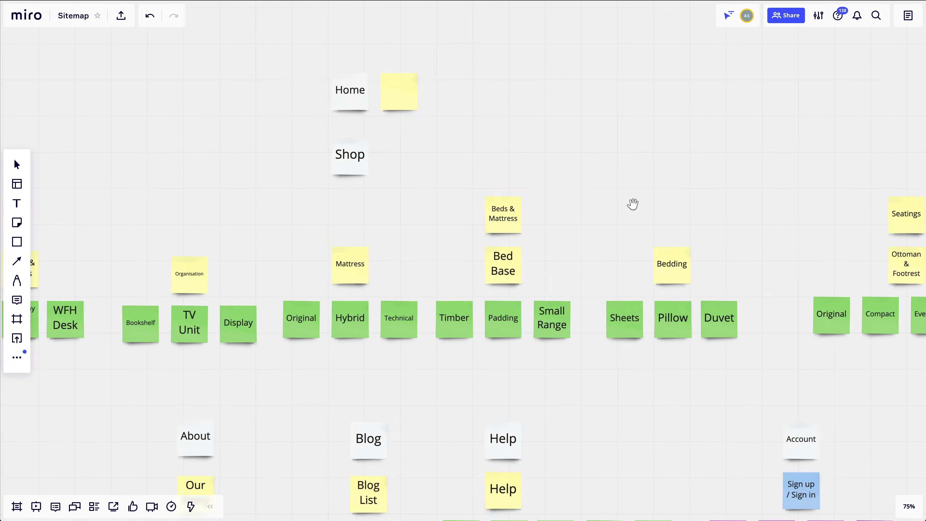
{"action": "scroll", "coordinate": [420, 196], "scroll_direction": "left", "scroll_amount": 3}
{"action": "left_click_drag", "start_coordinate": [472, 263], "coordinate": [470, 203]}
{"action": "left_click", "coordinate": [308, 261]}
{"action": "left_click_drag", "start_coordinate": [308, 261], "coordinate": [320, 210]}
Examine the row of top-level category sticky notes under Shop for the page names
{"action": "scroll", "coordinate": [321, 210], "scroll_direction": "right", "scroll_amount": 6}
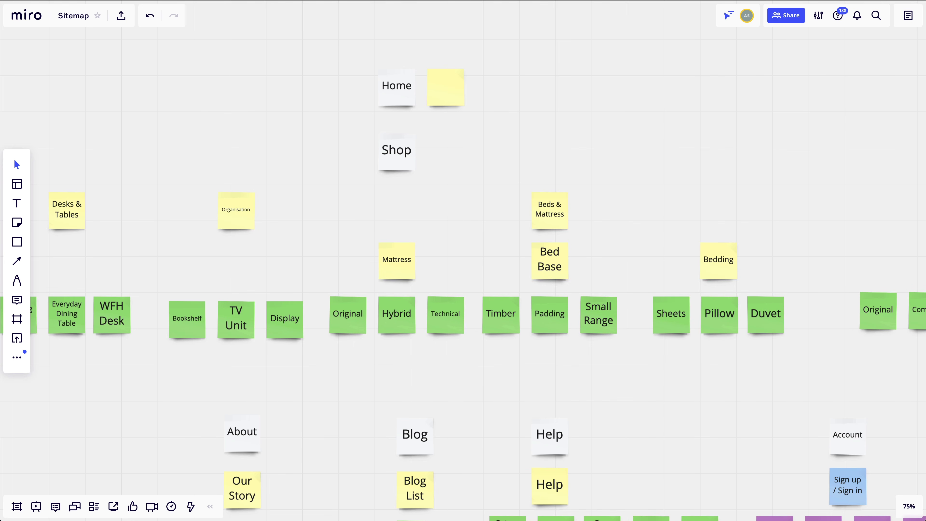
{"action": "scroll", "coordinate": [434, 212], "scroll_direction": "left", "scroll_amount": 4}
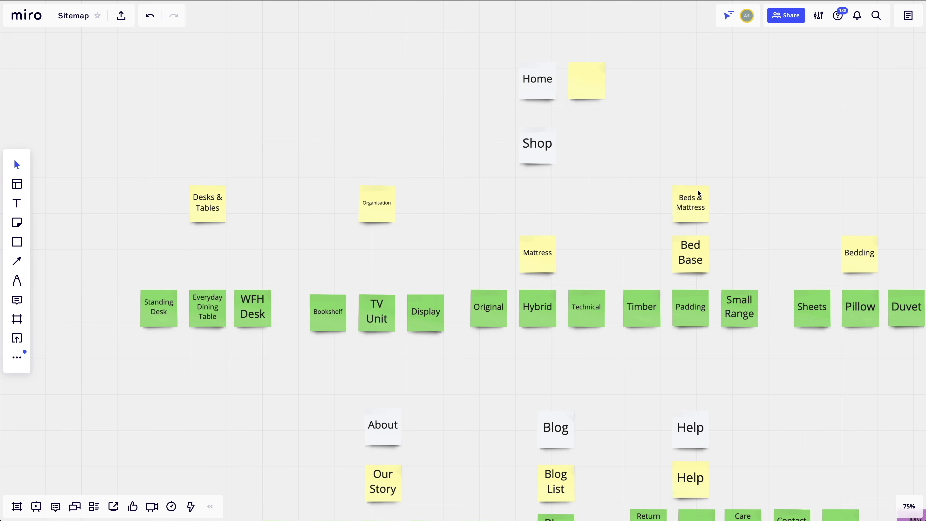
{"action": "scroll", "coordinate": [165, 213], "scroll_direction": "right", "scroll_amount": 4}
{"action": "left_click", "coordinate": [538, 223]}
{"action": "double_click", "coordinate": [538, 226]}
{"action": "double_click", "coordinate": [279, 227]}
{"action": "left_click", "coordinate": [279, 199]}
{"action": "left_click_drag", "start_coordinate": [277, 169], "coordinate": [274, 169]}
Place a copy of the Landing Page shape under the SHOP label's left end and rename it "Beds & Mattress"
{"action": "scroll", "coordinate": [274, 169], "scroll_direction": "left", "scroll_amount": 15}
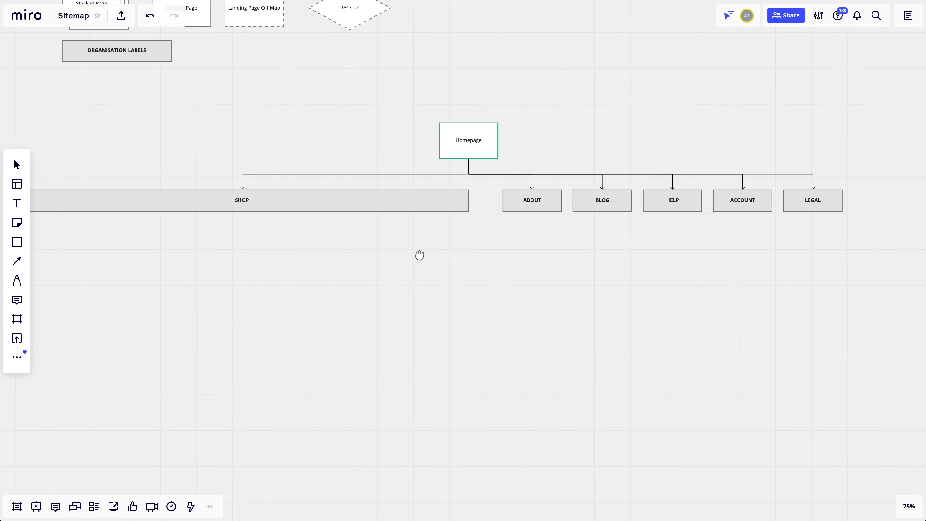
{"action": "scroll", "coordinate": [380, 131], "scroll_direction": "up", "scroll_amount": 3}
{"action": "mouse_move", "coordinate": [345, 375]}
{"action": "left_mouse_down"}
{"action": "mouse_move", "coordinate": [357, 388]}
{"action": "mouse_move", "coordinate": [194, 321]}
{"action": "left_mouse_up"}
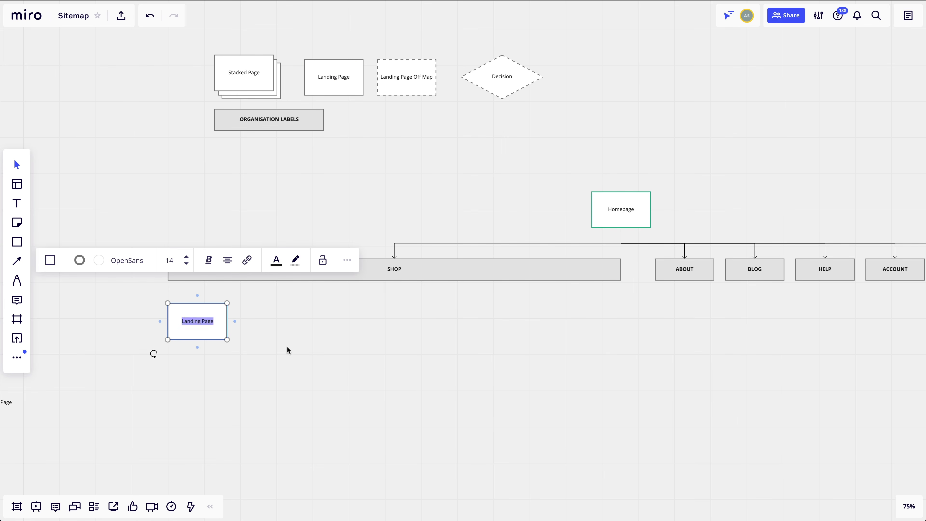
{"action": "double_click", "coordinate": [317, 352]}
{"action": "left_click", "coordinate": [303, 362]}
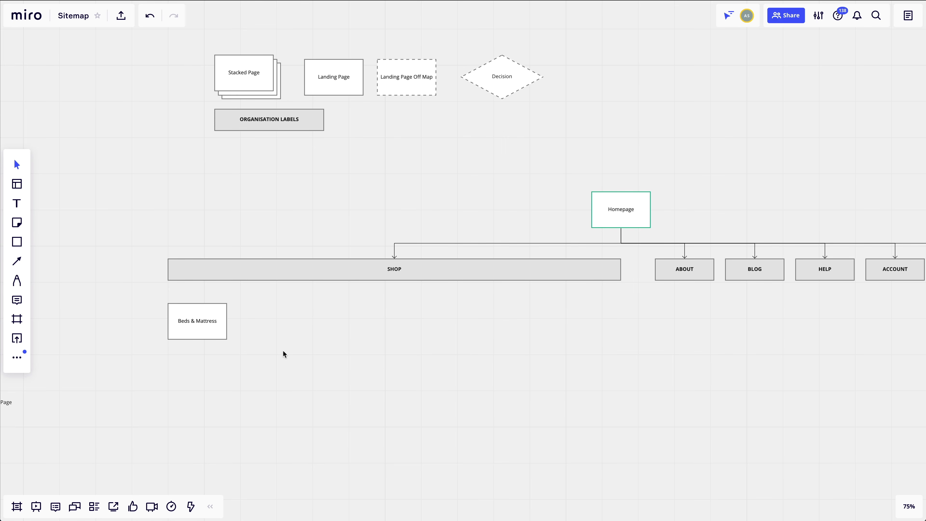
Add two copies of the Beds & Mattress box to its right and rename them "Seating" and "Desks & Tables"
{"action": "scroll", "coordinate": [317, 342], "scroll_direction": "left", "scroll_amount": 5}
{"action": "left_click", "coordinate": [329, 325]}
{"action": "left_click_drag", "start_coordinate": [330, 325], "coordinate": [412, 326]}
{"action": "double_click", "coordinate": [412, 325]}
{"action": "type", "text": "Seating"}
{"action": "left_click_drag", "start_coordinate": [413, 326], "coordinate": [502, 325]}
{"action": "double_click", "coordinate": [502, 325]}
{"action": "type", "text": "Desks &"}
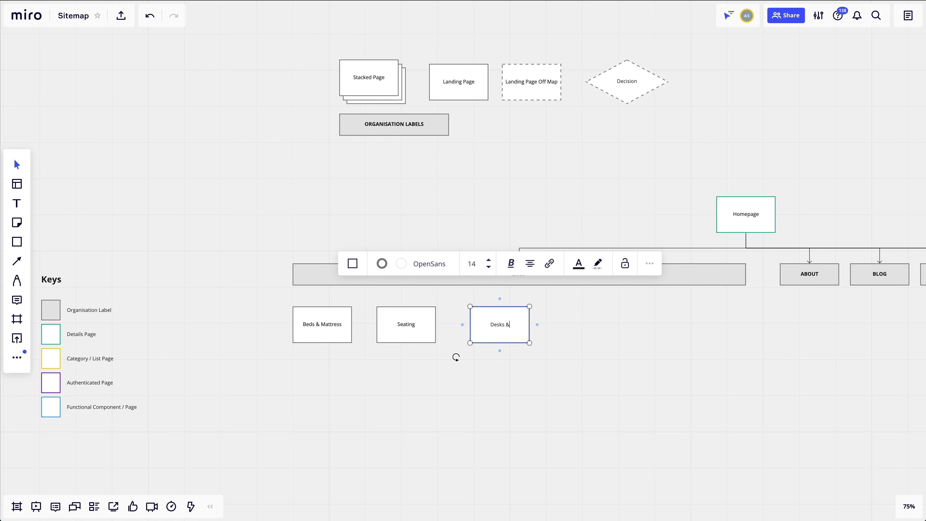
{"action": "type", "text": " Tables"}
Add a copy of the Desks & Tables box, rename it "Organisation" and align it with the SHOP label's right edge
{"action": "left_click_drag", "start_coordinate": [504, 322], "coordinate": [617, 322]}
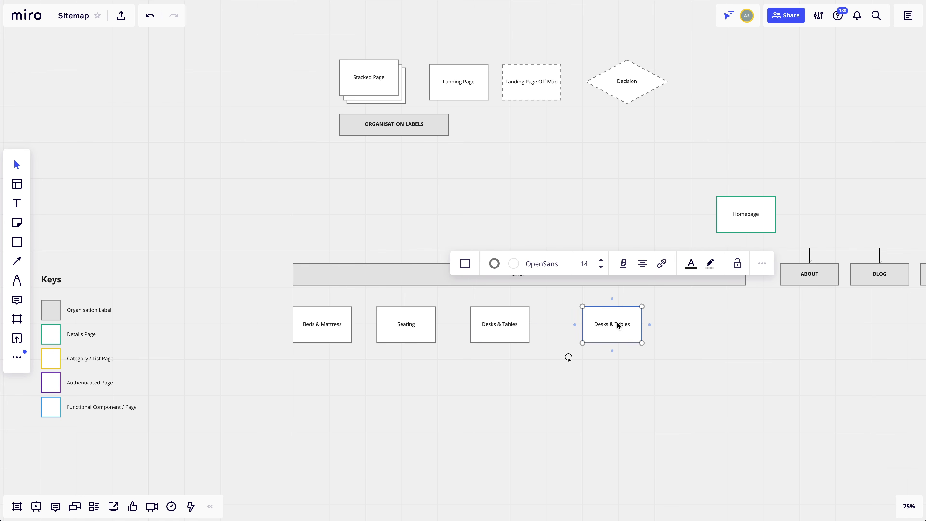
{"action": "double_click", "coordinate": [617, 322]}
{"action": "type", "text": "Organisation"}
{"action": "left_click", "coordinate": [617, 296]}
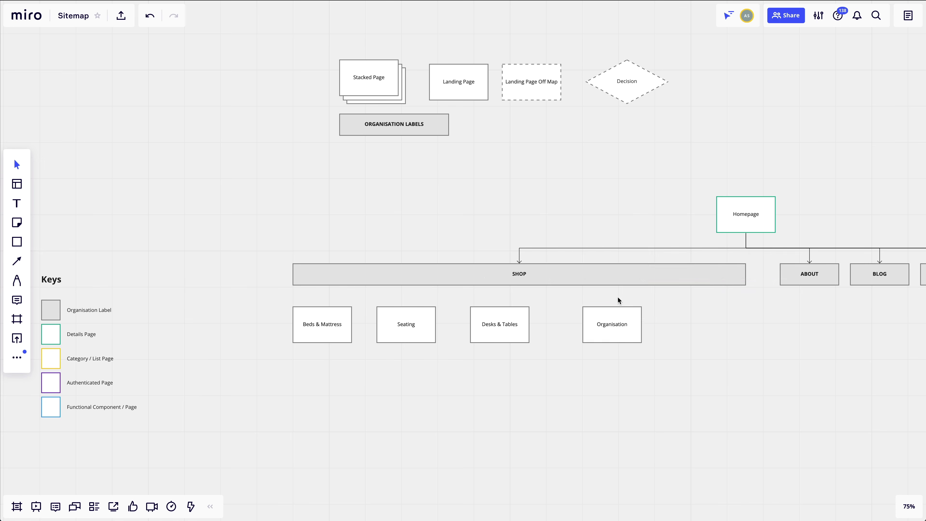
{"action": "left_click_drag", "start_coordinate": [617, 318], "coordinate": [721, 317]}
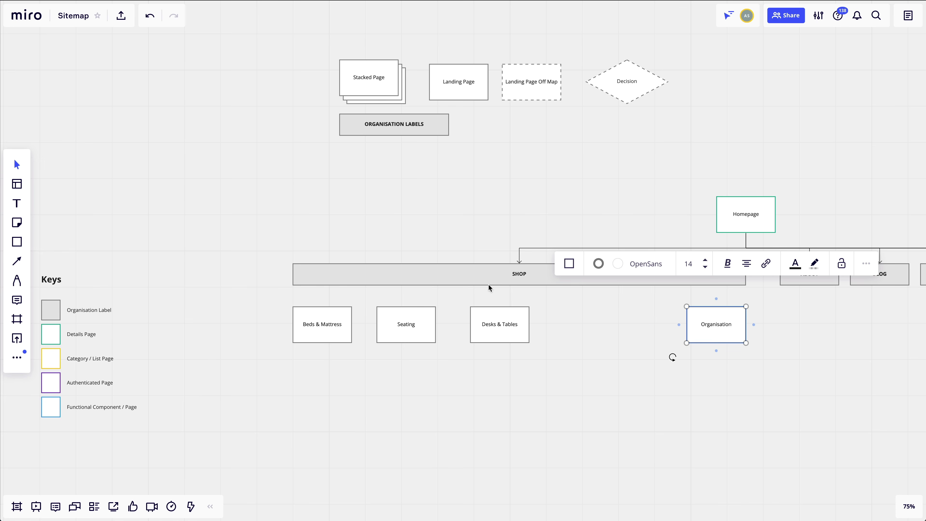
{"action": "left_click", "coordinate": [769, 350]}
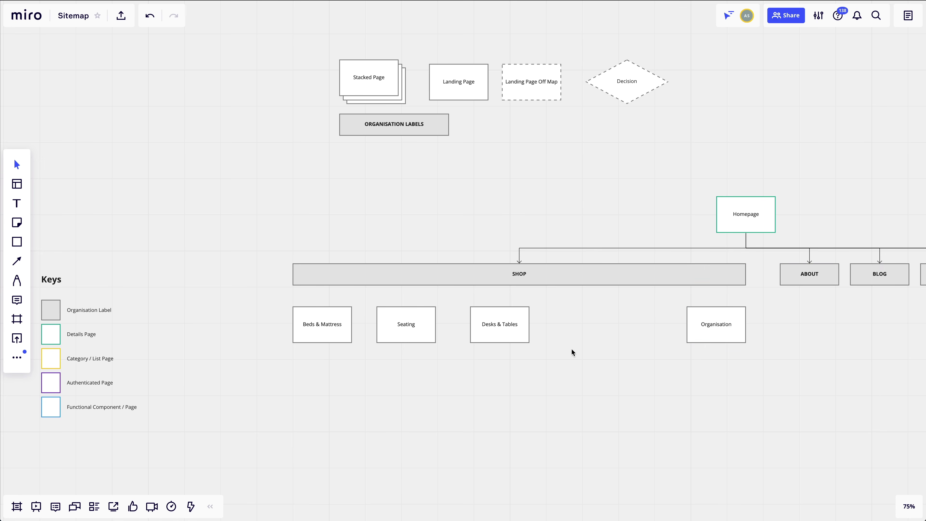
Distribute the four category boxes evenly across the SHOP label's width and move the row slightly closer to it
{"action": "left_click", "coordinate": [474, 337]}
{"action": "left_click_drag", "start_coordinate": [761, 385], "coordinate": [189, 306]}
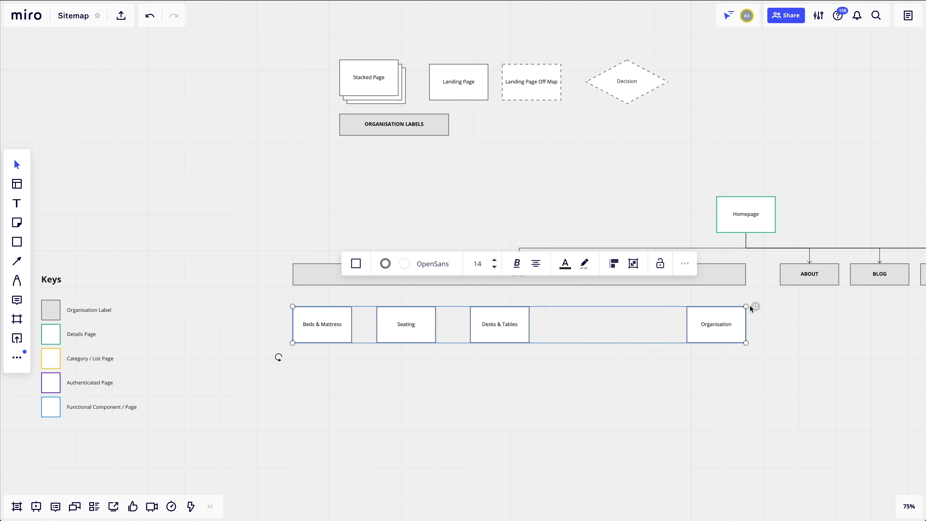
{"action": "key", "text": "alt+shift+h"}
{"action": "left_click", "coordinate": [595, 420]}
{"action": "scroll", "coordinate": [596, 419], "scroll_direction": "down", "scroll_amount": 1}
{"action": "left_click_drag", "start_coordinate": [739, 351], "coordinate": [196, 265]}
{"action": "left_click_drag", "start_coordinate": [305, 302], "coordinate": [306, 295]}
{"action": "left_click", "coordinate": [402, 410]}
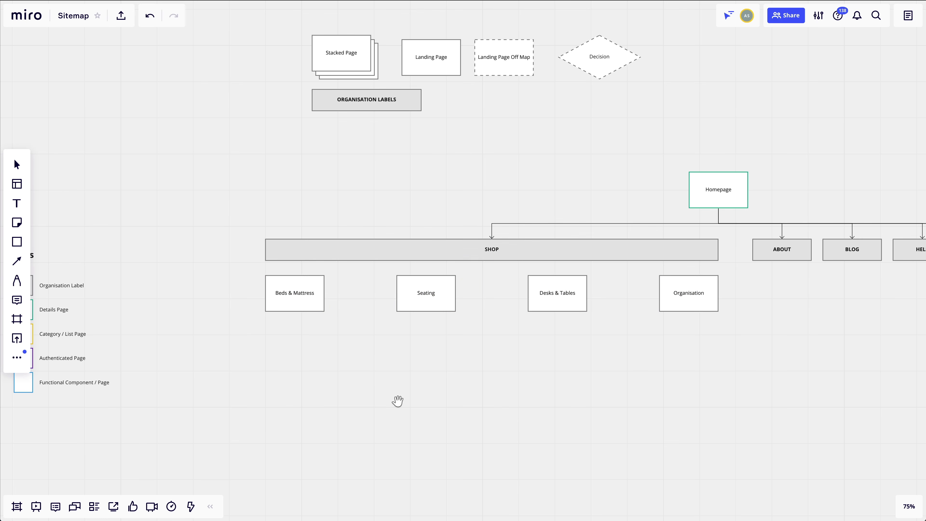
Align the Beds & Mattress box with the SHOP label and bring the row of category boxes closer beneath SHOP
{"action": "scroll", "coordinate": [382, 346], "scroll_direction": "left", "scroll_amount": 3}
{"action": "left_click", "coordinate": [353, 285]}
{"action": "left_click", "coordinate": [396, 245]}
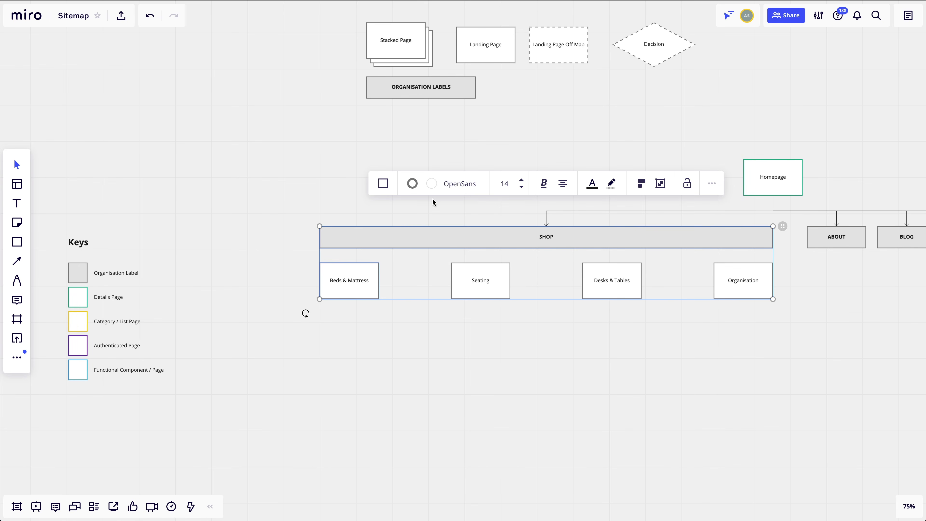
{"action": "left_click", "coordinate": [640, 183]}
{"action": "left_click", "coordinate": [640, 210]}
{"action": "left_click", "coordinate": [320, 450]}
{"action": "left_click_drag", "start_coordinate": [665, 361], "coordinate": [616, 351]}
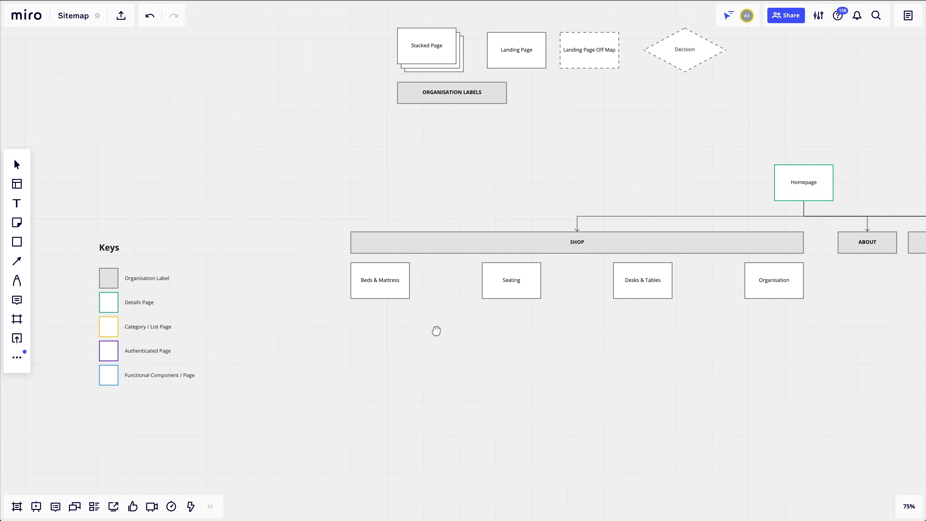
{"action": "left_click_drag", "start_coordinate": [436, 330], "coordinate": [426, 333]}
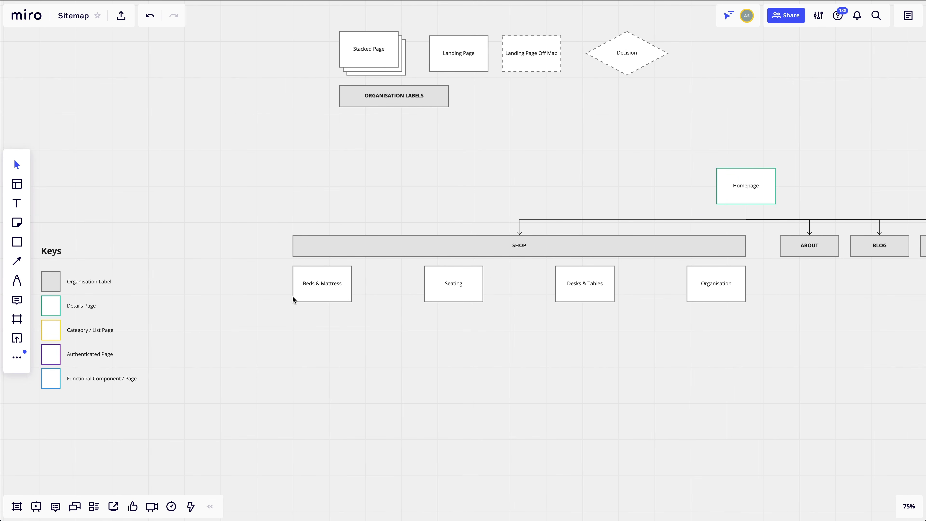
Copy the yellow Category / List Page key's style and apply it to the four category boxes under SHOP
{"action": "left_click", "coordinate": [52, 333]}
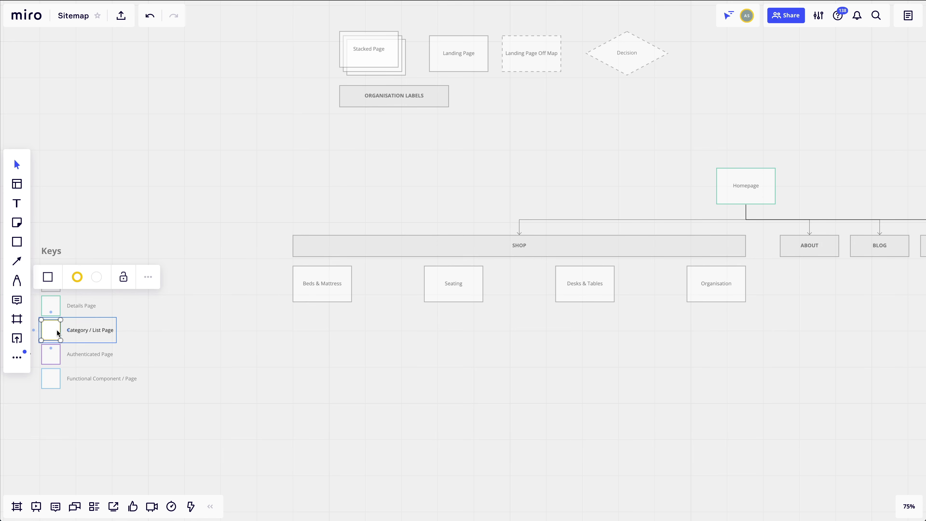
{"action": "right_click", "coordinate": [57, 333]}
{"action": "left_click", "coordinate": [78, 107]}
{"action": "left_click", "coordinate": [684, 387]}
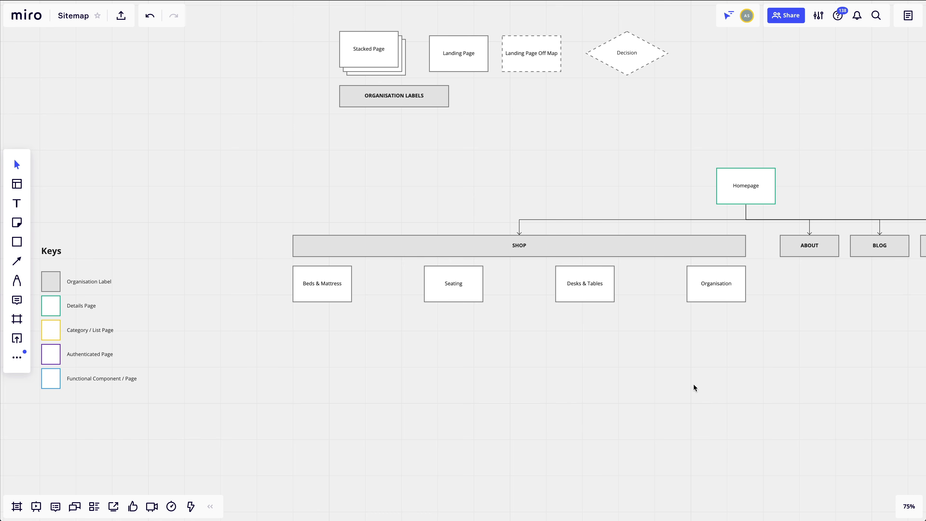
{"action": "left_click_drag", "start_coordinate": [767, 350], "coordinate": [249, 263]}
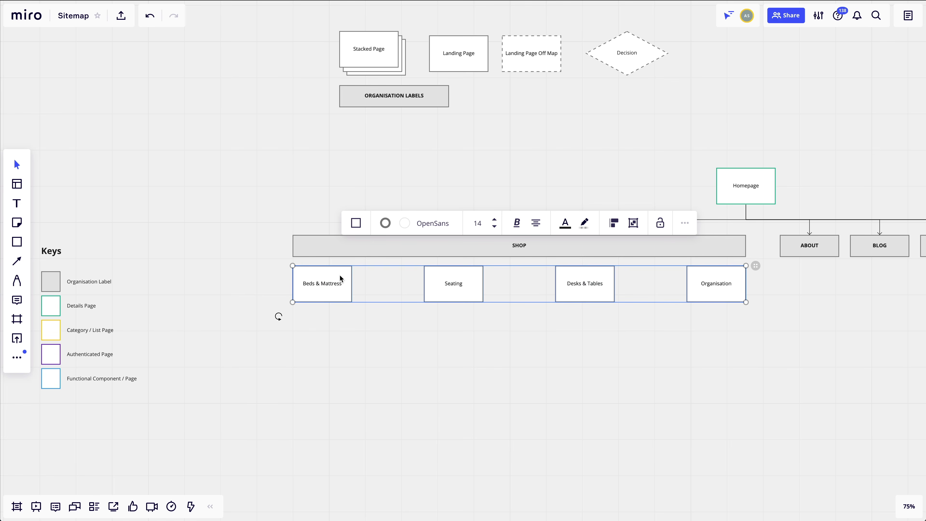
{"action": "right_click", "coordinate": [591, 287]}
{"action": "left_click", "coordinate": [612, 300]}
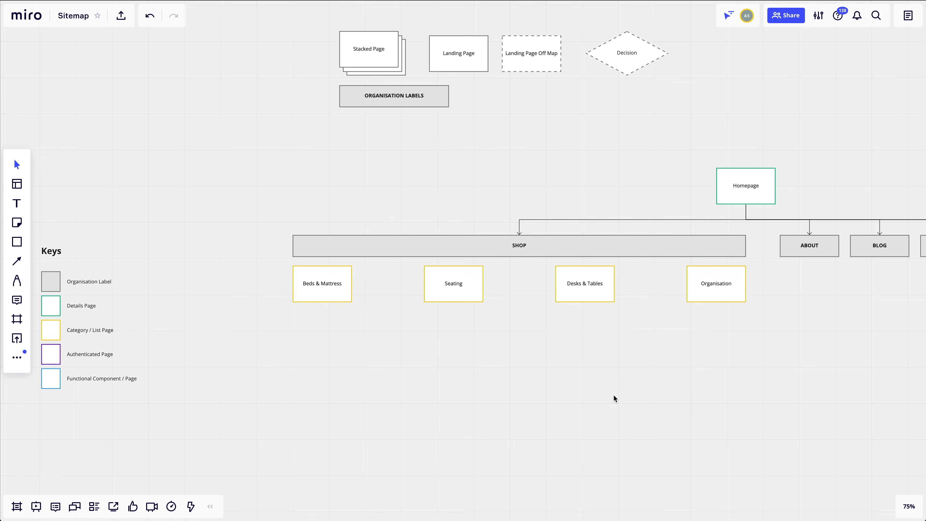
Check the Items list in Google Sheets, return to Miro and add a copy of Beds & Mattress below it, renamed "Mattress"
{"action": "scroll", "coordinate": [790, 327], "scroll_direction": "down", "scroll_amount": 1}
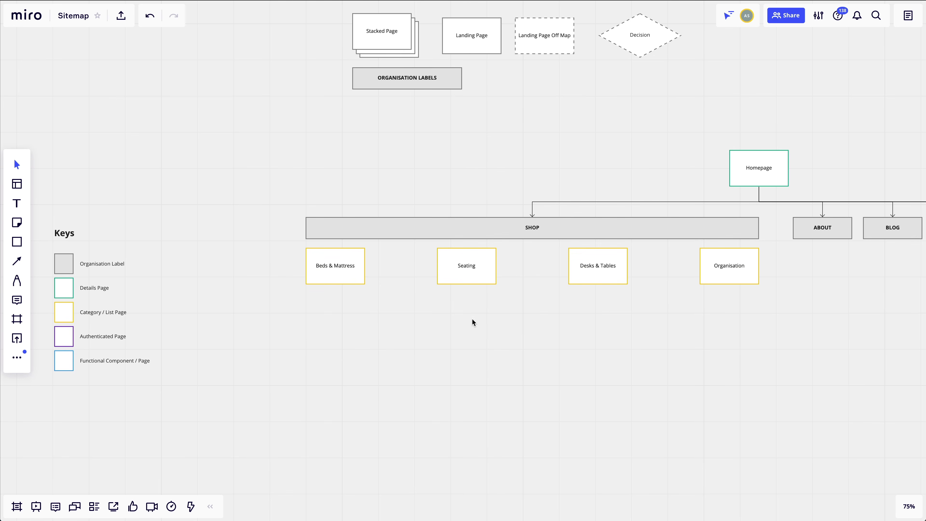
{"action": "scroll", "coordinate": [472, 319], "scroll_direction": "left", "scroll_amount": 2}
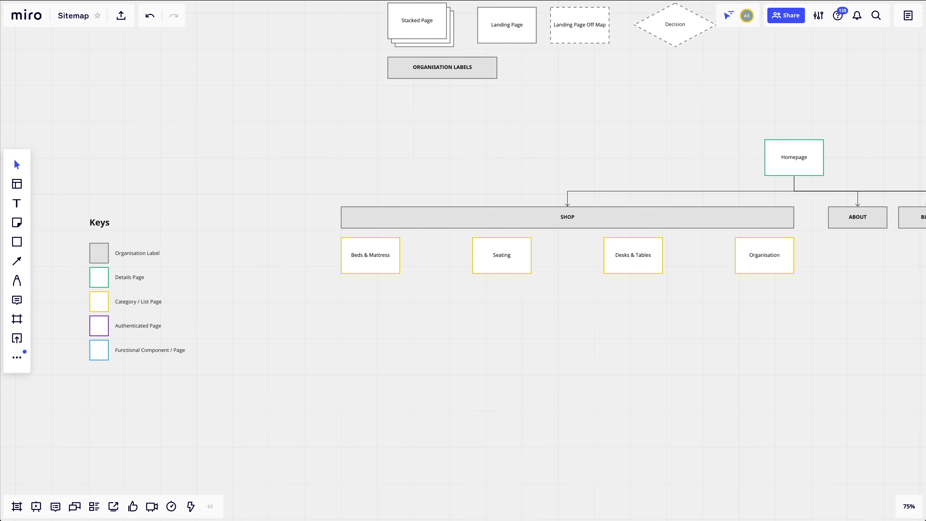
{"action": "key", "text": "ctrl+Tab"}
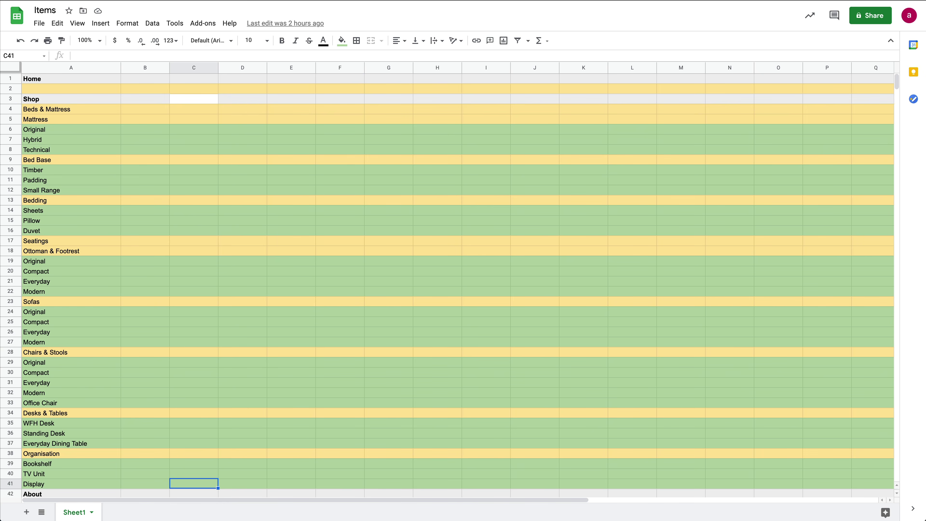
{"action": "key", "text": "ctrl+shift+Tab"}
{"action": "left_click", "coordinate": [381, 255]}
{"action": "left_click_drag", "start_coordinate": [381, 256], "coordinate": [383, 304]}
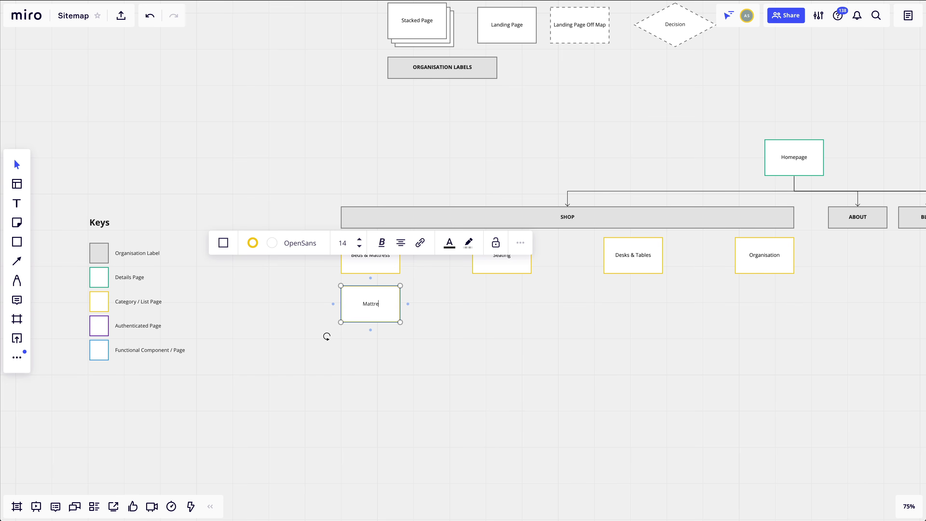
{"action": "type", "text": "ss"}
Add two copies of the Mattress box to its right, rename them "Bed Base" and "Bedding", and space all three evenly
{"action": "left_click_drag", "start_coordinate": [407, 304], "coordinate": [440, 312]}
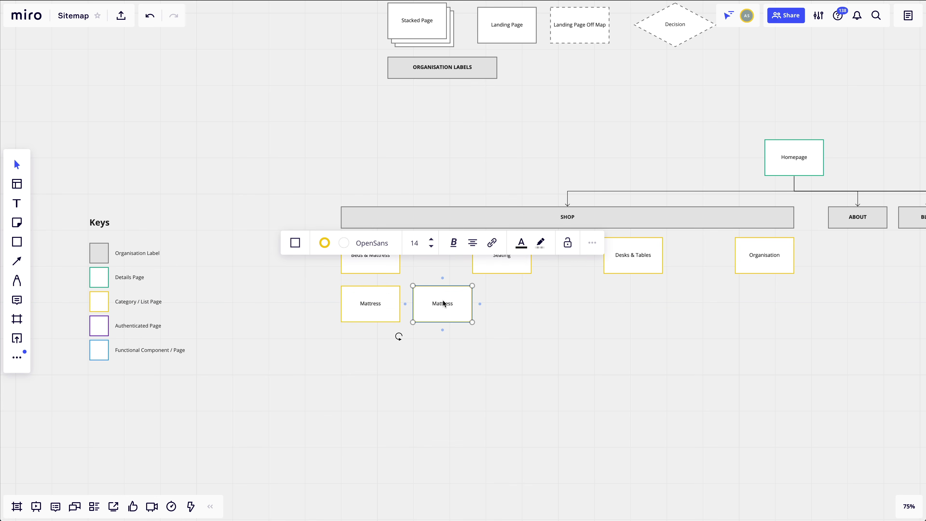
{"action": "double_click", "coordinate": [441, 302]}
{"action": "type", "text": "Bed Base"}
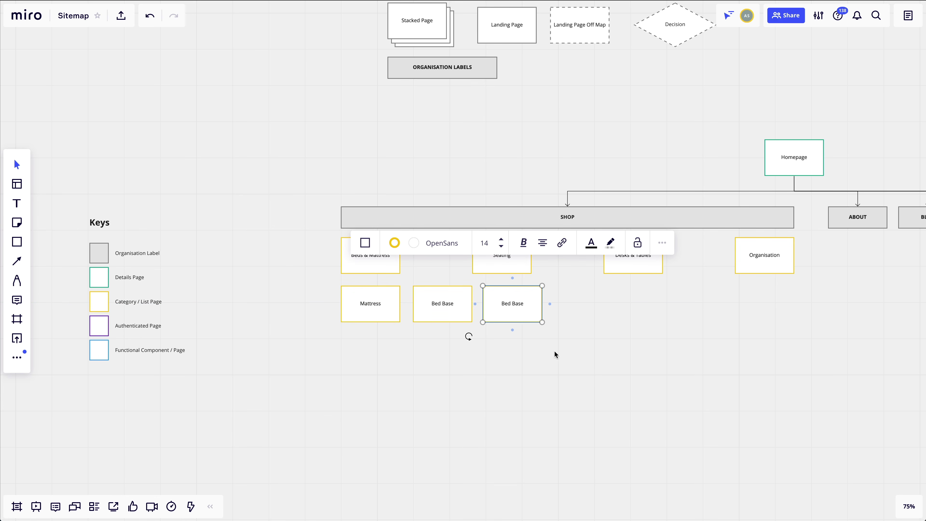
{"action": "type", "text": "n"}
{"action": "left_click_drag", "start_coordinate": [652, 373], "coordinate": [280, 285]}
{"action": "left_click", "coordinate": [552, 286]}
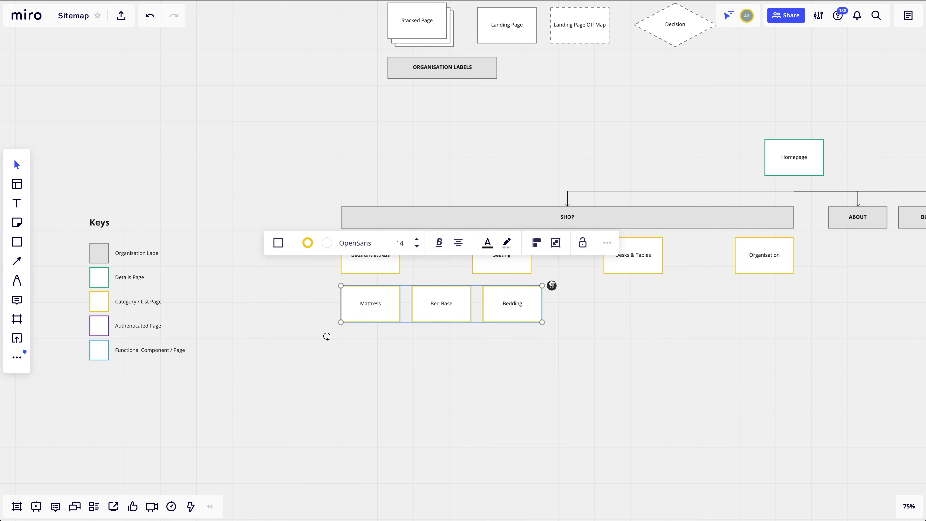
Move the Mattress, Bed Base and Bedding boxes together so that Bed Base sits centred below Beds & Mattress
{"action": "left_click", "coordinate": [616, 365]}
{"action": "left_click_drag", "start_coordinate": [553, 347], "coordinate": [374, 321]}
{"action": "left_click_drag", "start_coordinate": [430, 310], "coordinate": [377, 305]}
{"action": "left_click", "coordinate": [428, 370]}
Connect the bottom of the Beds & Mattress box with arrows to the Mattress, Bed Base and Bedding boxes
{"action": "key", "text": "space"}
{"action": "left_click_drag", "start_coordinate": [428, 372], "coordinate": [609, 396]}
{"action": "left_click", "coordinate": [562, 276]}
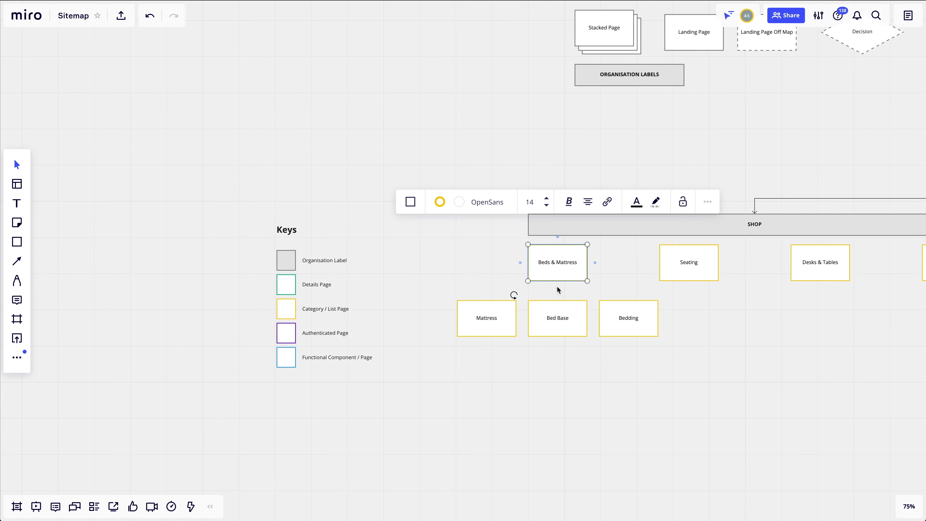
{"action": "left_click_drag", "start_coordinate": [557, 289], "coordinate": [488, 304]}
{"action": "left_click", "coordinate": [571, 271]}
{"action": "left_click", "coordinate": [560, 273]}
{"action": "left_click_drag", "start_coordinate": [558, 292], "coordinate": [624, 306]}
{"action": "scroll", "coordinate": [505, 280], "scroll_direction": "down", "scroll_amount": 2}
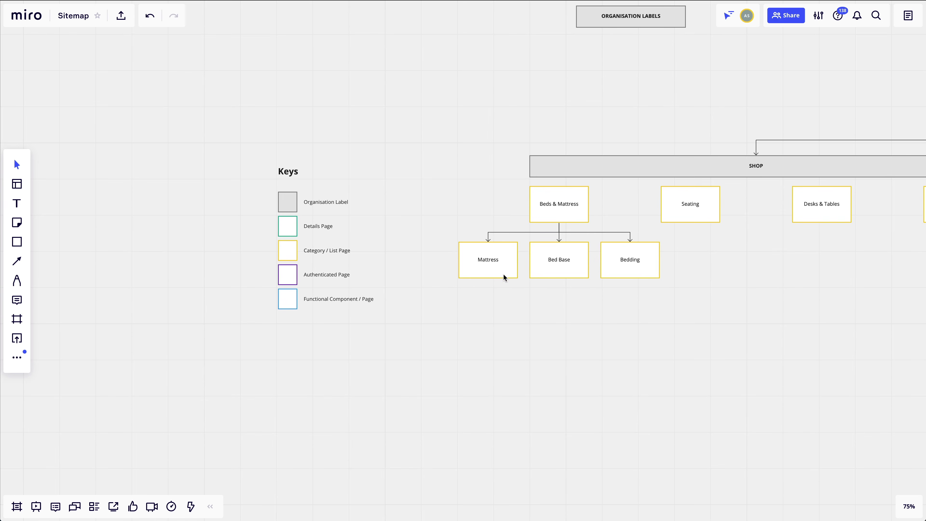
{"action": "left_click", "coordinate": [509, 273]}
{"action": "left_click", "coordinate": [584, 273]}
{"action": "left_click", "coordinate": [630, 274]}
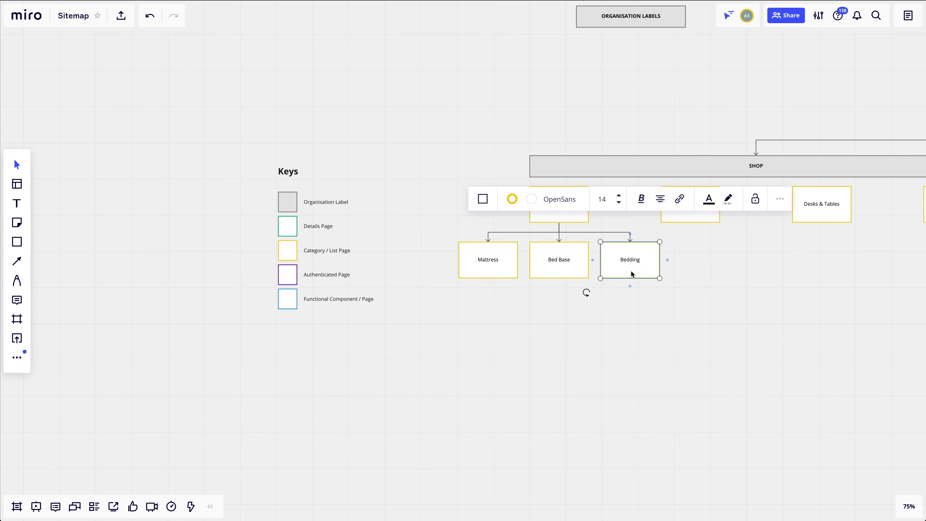
{"action": "left_click", "coordinate": [630, 321]}
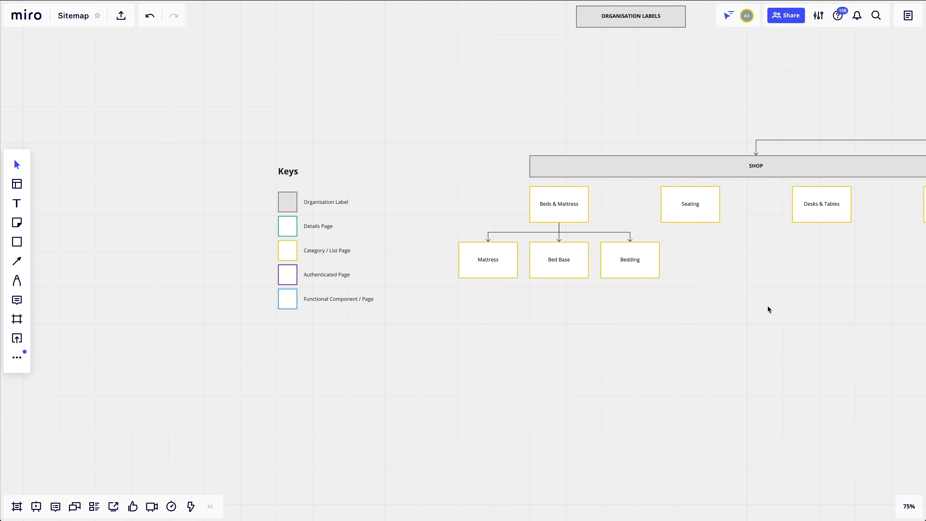
Copy the Original, Hybrid and Technical sticky notes from the page list and paste them beneath the SHOP section of the sitemap
{"action": "scroll", "coordinate": [769, 285], "scroll_direction": "right", "scroll_amount": 15}
{"action": "scroll", "coordinate": [408, 331], "scroll_direction": "down", "scroll_amount": 10}
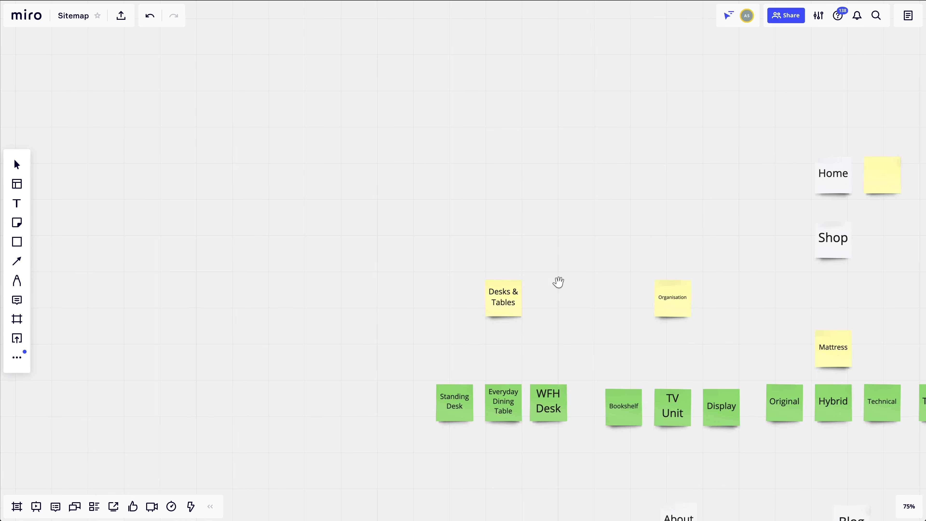
{"action": "scroll", "coordinate": [564, 284], "scroll_direction": "right", "scroll_amount": 10}
{"action": "left_click", "coordinate": [389, 355]}
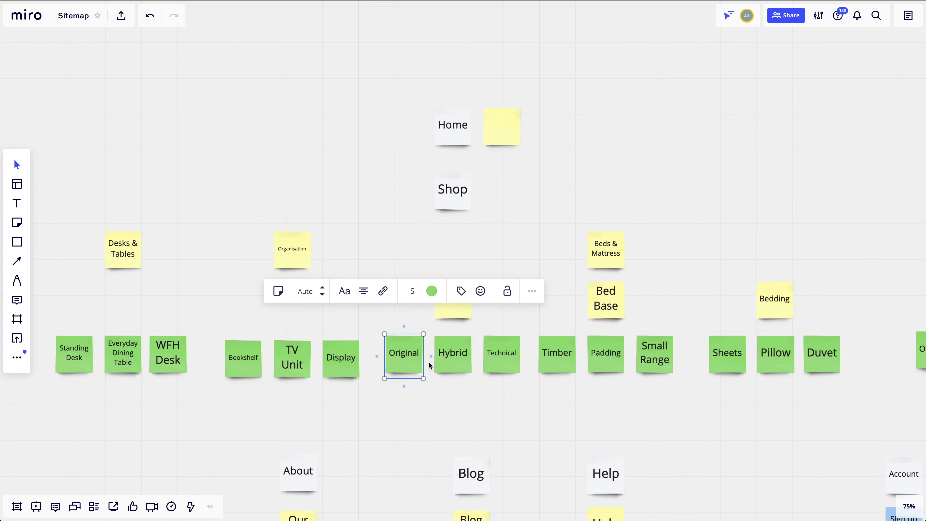
{"action": "left_click", "coordinate": [472, 355]}
{"action": "left_click", "coordinate": [496, 358]}
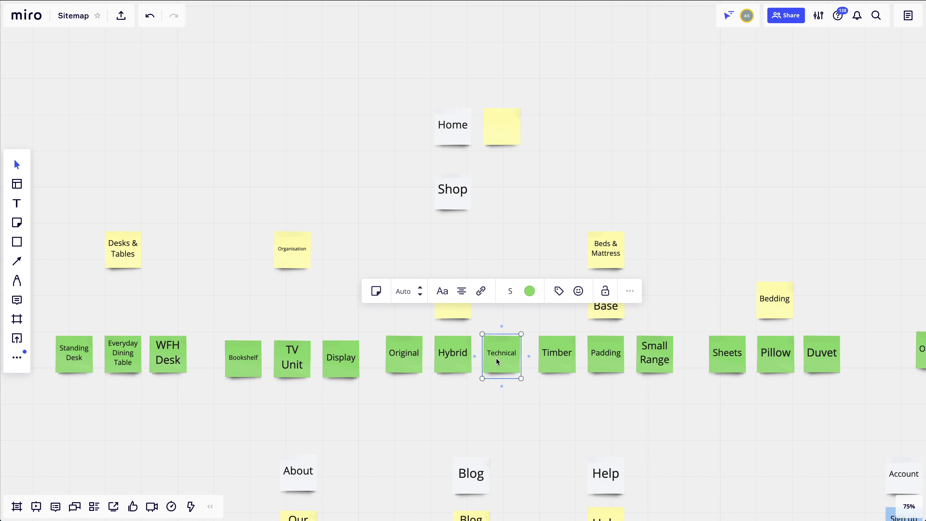
{"action": "left_click", "coordinate": [410, 413]}
{"action": "scroll", "coordinate": [484, 394], "scroll_direction": "left", "scroll_amount": 3}
{"action": "left_click_drag", "start_coordinate": [594, 376], "coordinate": [393, 317]}
{"action": "left_click", "coordinate": [394, 318]}
{"action": "scroll", "coordinate": [592, 278], "scroll_direction": "left", "scroll_amount": 20}
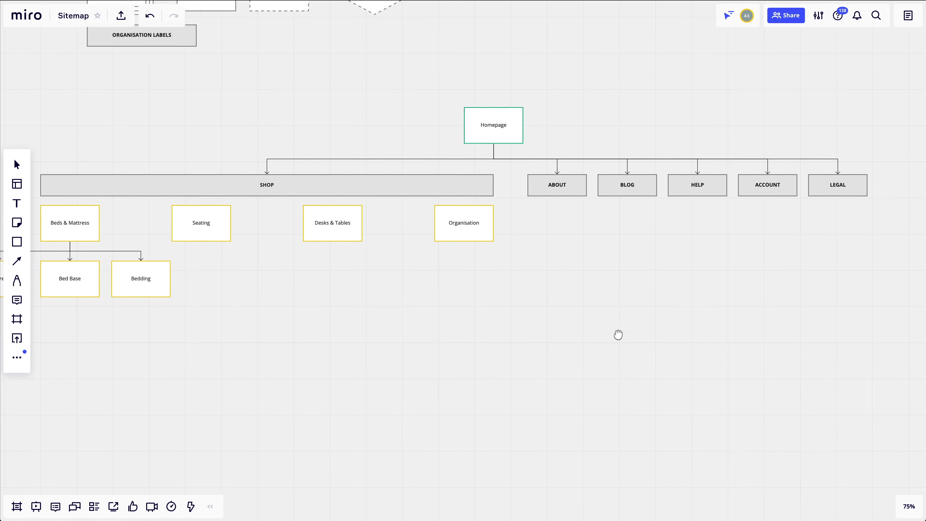
{"action": "scroll", "coordinate": [429, 368], "scroll_direction": "left", "scroll_amount": 8}
{"action": "key", "text": "ctrl+v"}
{"action": "left_click_drag", "start_coordinate": [715, 385], "coordinate": [417, 277]}
{"action": "key", "text": "ctrl+z"}
Add a copy of the Mattress box below it, apply the green Details Page style and rename it "Original"
{"action": "left_click", "coordinate": [413, 171]}
{"action": "left_click_drag", "start_coordinate": [414, 171], "coordinate": [412, 225]}
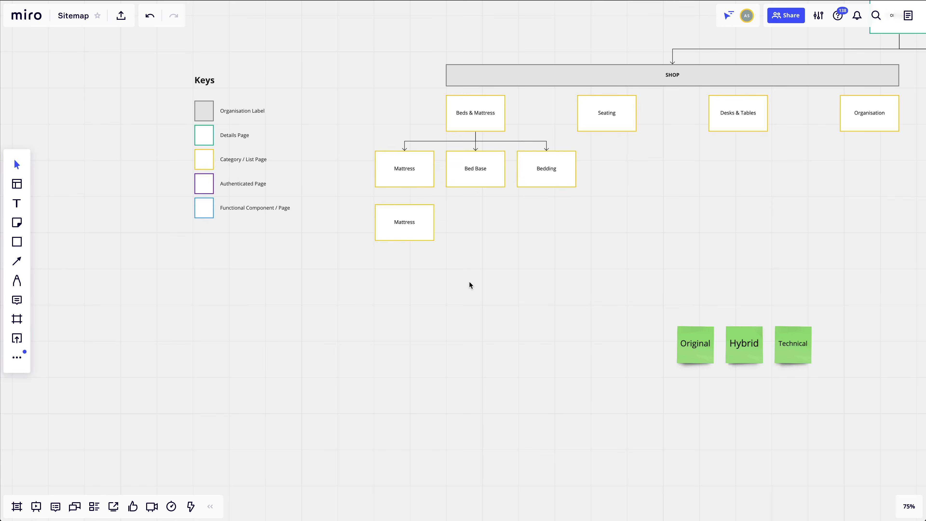
{"action": "double_click", "coordinate": [203, 130]}
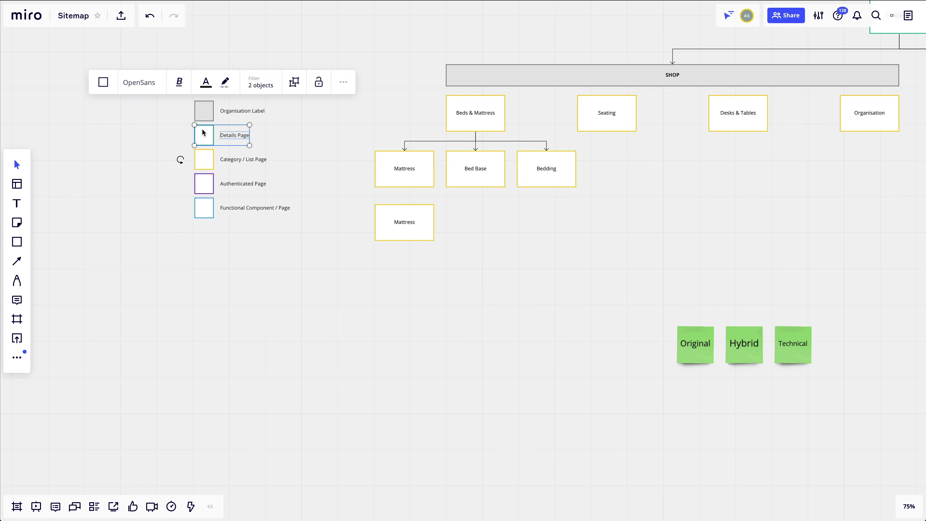
{"action": "left_click", "coordinate": [292, 238]}
{"action": "left_click", "coordinate": [392, 215]}
{"action": "key", "text": "ctrl+alt+v"}
{"action": "left_click", "coordinate": [475, 268]}
{"action": "left_click_drag", "start_coordinate": [482, 242], "coordinate": [475, 304]}
{"action": "left_click", "coordinate": [393, 279]}
{"action": "key", "text": "Return"}
{"action": "type", "text": "O"}
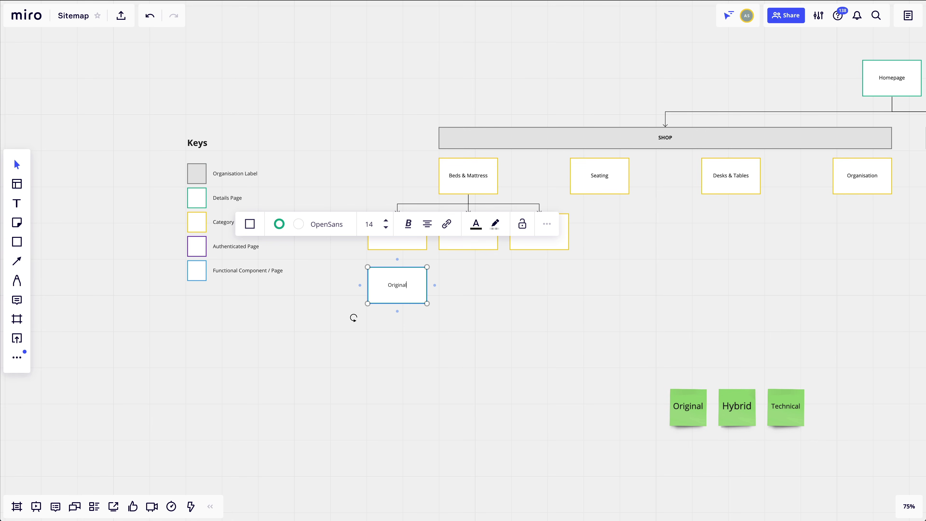
Add two copies of the Original box below it, named "Hybrid" and "Technical", with equal vertical spacing
{"action": "left_click", "coordinate": [409, 330]}
{"action": "type", "text": "Hybrid"}
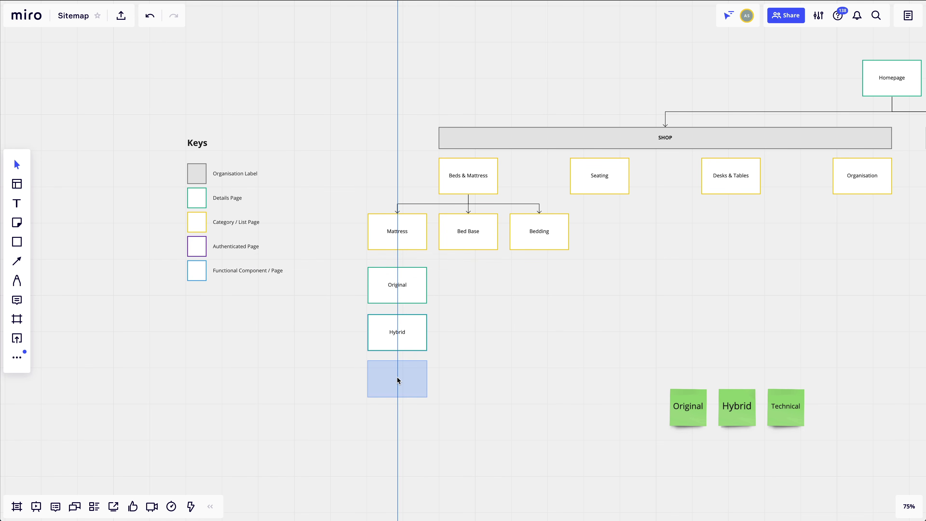
{"action": "left_click", "coordinate": [398, 381]}
{"action": "type", "text": "Technical"}
{"action": "left_click", "coordinate": [460, 333]}
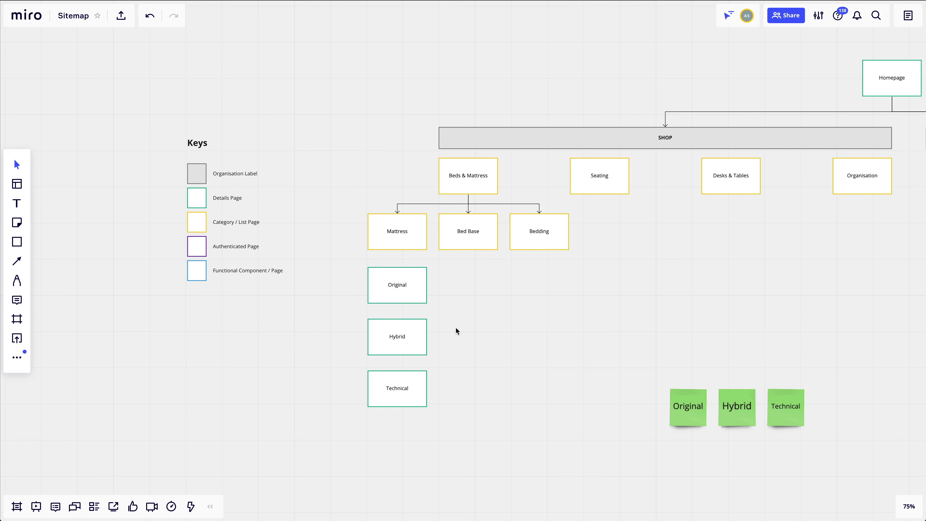
Connect Mattress to Original with an arrow, and link Original, Hybrid and Technical with plain lines without arrowheads
{"action": "left_click", "coordinate": [405, 244]}
{"action": "left_click_drag", "start_coordinate": [397, 250], "coordinate": [400, 270]}
{"action": "left_click", "coordinate": [410, 261]}
{"action": "left_click", "coordinate": [420, 279]}
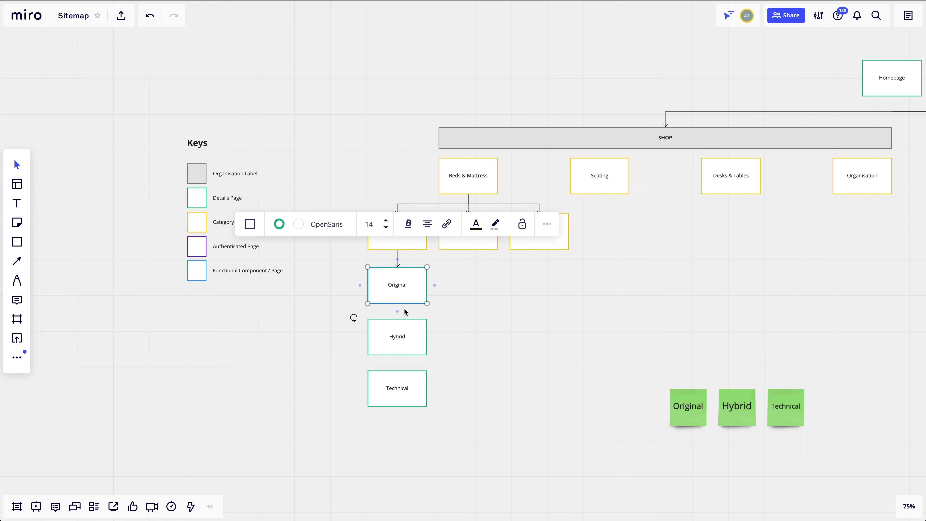
{"action": "left_click_drag", "start_coordinate": [397, 311], "coordinate": [405, 335]}
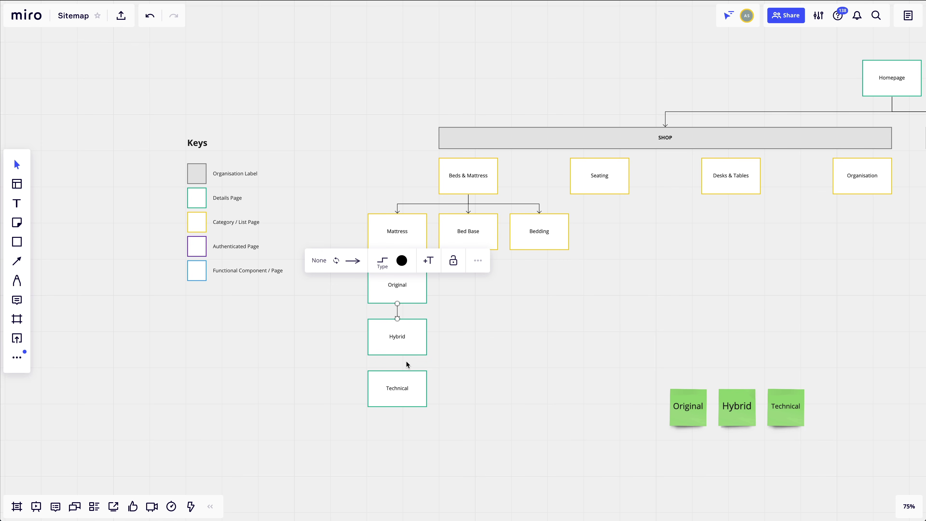
{"action": "left_click", "coordinate": [357, 261]}
{"action": "left_click", "coordinate": [498, 362]}
{"action": "left_click", "coordinate": [398, 351]}
{"action": "left_click_drag", "start_coordinate": [397, 362], "coordinate": [397, 387]}
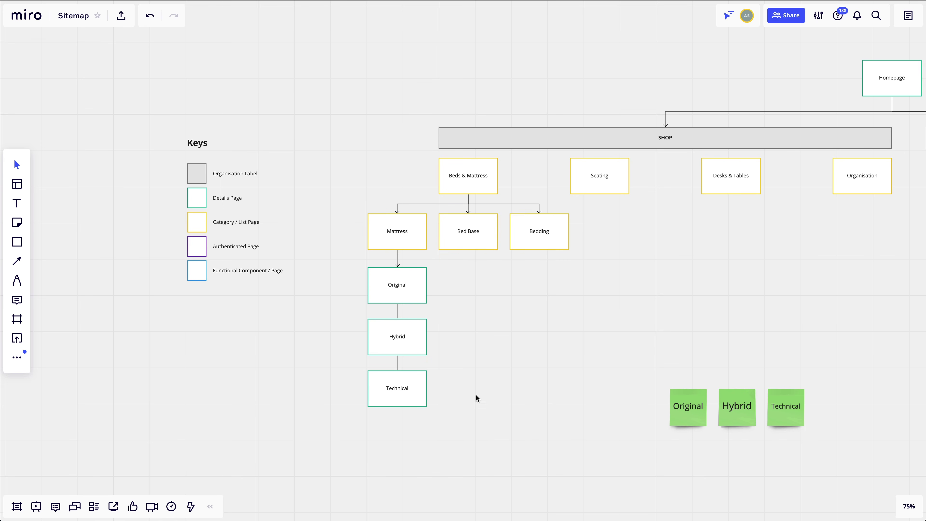
Nudge the Technical and Hybrid boxes upward to tighten the spacing in the Mattress column
{"action": "scroll", "coordinate": [468, 350], "scroll_direction": "left", "scroll_amount": 2}
{"action": "left_click", "coordinate": [429, 395]}
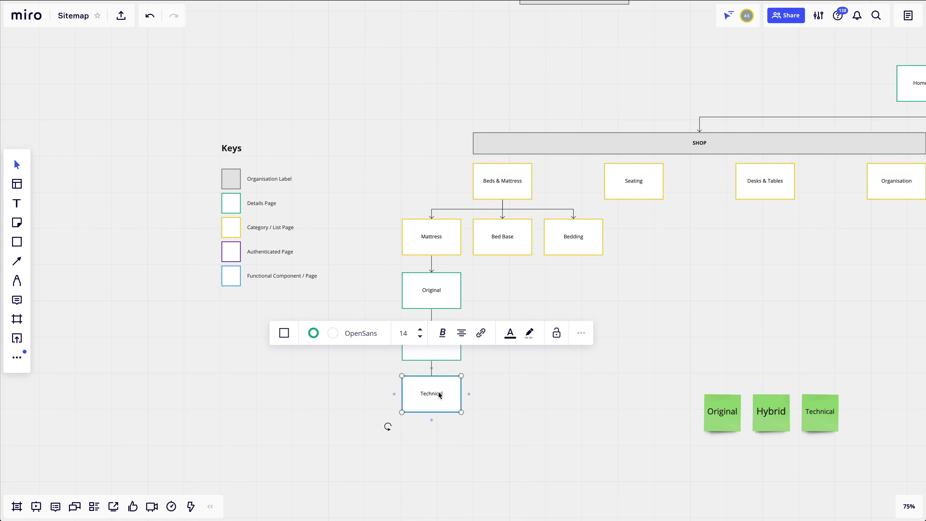
{"action": "key", "text": "Up"}
{"action": "key", "text": "Up"}
{"action": "left_click", "coordinate": [448, 356], "text": "shift"}
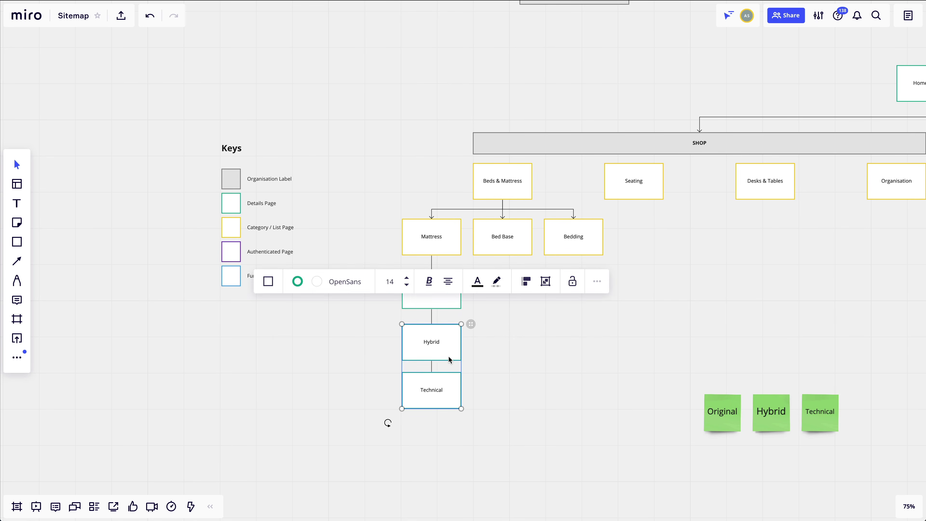
{"action": "key", "text": "Up"}
Duplicate the Original, Hybrid and Technical column with its connecting lines beneath both Bed Base and Bedding
{"action": "left_click_drag", "start_coordinate": [498, 383], "coordinate": [490, 406]}
{"action": "left_click", "coordinate": [431, 320], "text": "shift"}
{"action": "left_click", "coordinate": [429, 367], "text": "shift"}
{"action": "left_click", "coordinate": [427, 412], "text": "shift"}
{"action": "left_click_drag", "start_coordinate": [428, 315], "coordinate": [571, 316]}
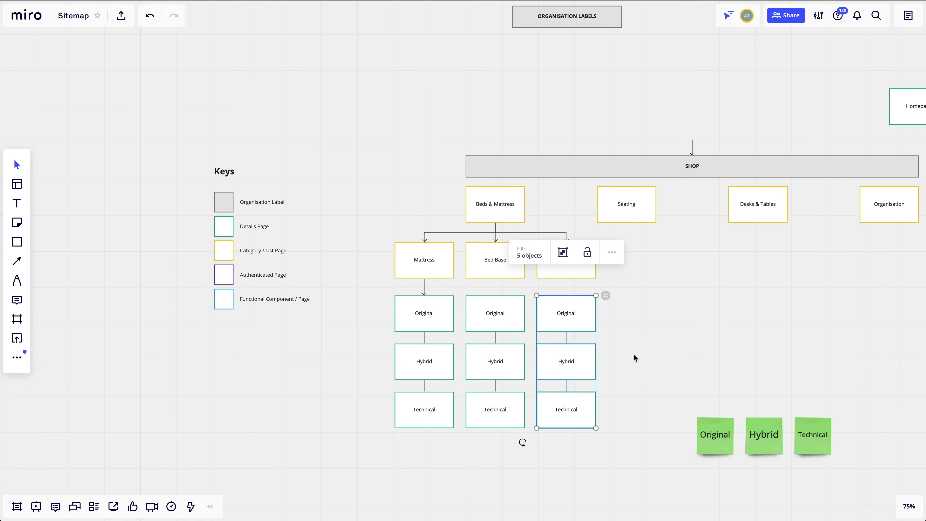
Rename the three boxes beneath Bed Base as "Timber", "Padding" and "Small Range"
{"action": "double_click", "coordinate": [499, 311]}
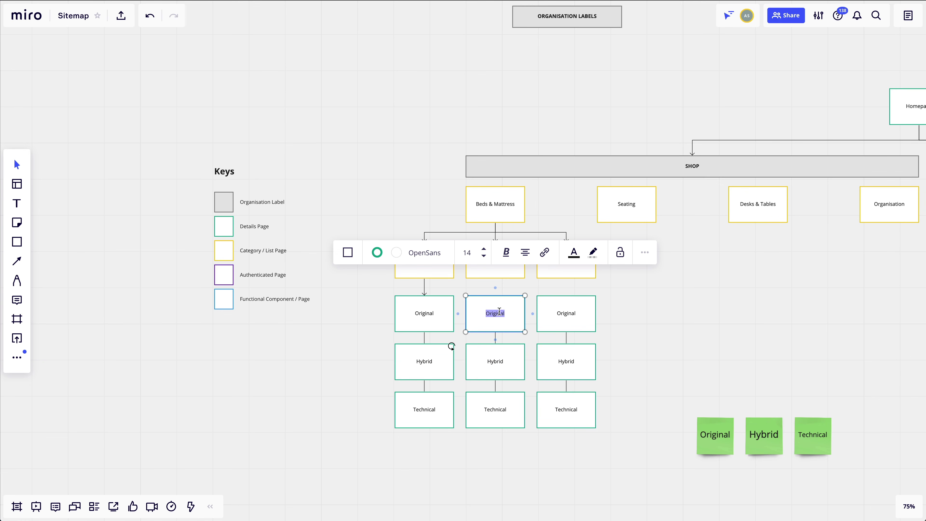
{"action": "type", "text": "Timber"}
{"action": "double_click", "coordinate": [495, 360]}
{"action": "type", "text": "Padding"}
{"action": "double_click", "coordinate": [495, 409]}
{"action": "type", "text": "Small Range"}
Rename the three boxes beneath Bedding as "Sheets", "Pillow" and "Duvet"
{"action": "double_click", "coordinate": [565, 311]}
{"action": "type", "text": "Sheets"}
{"action": "double_click", "coordinate": [565, 361]}
{"action": "type", "text": "Pillow"}
{"action": "double_click", "coordinate": [566, 409]}
{"action": "type", "text": "Duvet"}
Connect Bed Base to Timber and Bedding to Sheets with arrows
{"action": "scroll", "coordinate": [532, 380], "scroll_direction": "down", "scroll_amount": 3}
{"action": "left_click", "coordinate": [398, 214]}
{"action": "left_click_drag", "start_coordinate": [469, 203], "coordinate": [469, 220]}
{"action": "left_click", "coordinate": [686, 328]}
{"action": "scroll", "coordinate": [686, 328], "scroll_direction": "up", "scroll_amount": 2}
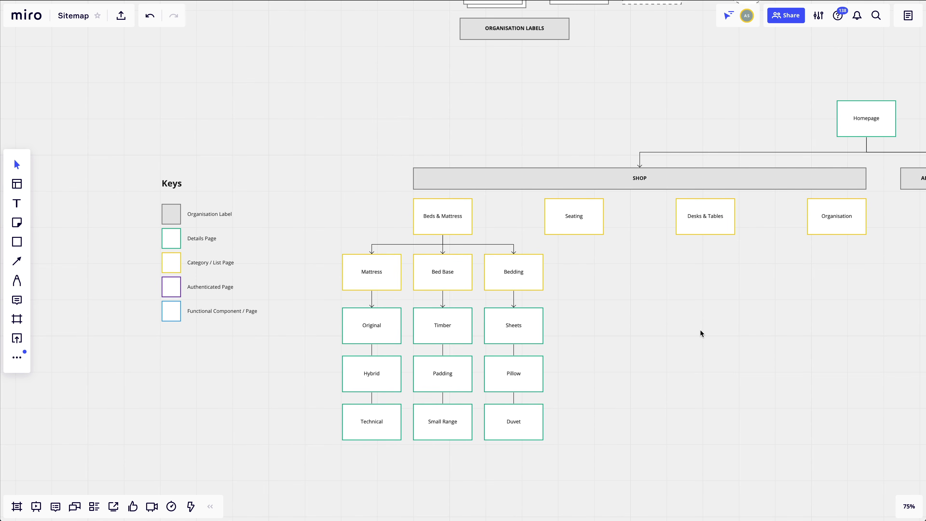
Move the whole Beds & Mattress group away from Seating, and shift the Keys legend farther left to make room
{"action": "left_click_drag", "start_coordinate": [352, 221], "coordinate": [545, 472]}
{"action": "left_click_drag", "start_coordinate": [542, 431], "coordinate": [482, 271]}
{"action": "left_click_drag", "start_coordinate": [277, 150], "coordinate": [139, 347]}
{"action": "key", "text": "space"}
{"action": "left_click_drag", "start_coordinate": [191, 341], "coordinate": [393, 347]}
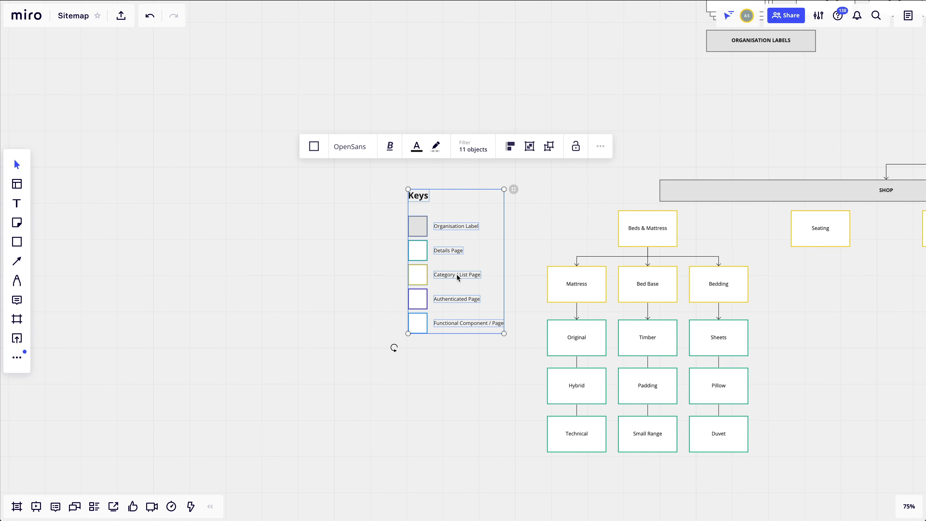
{"action": "left_click_drag", "start_coordinate": [456, 273], "coordinate": [336, 273]}
Stretch the SHOP label so its left edge lines up with the left edge of the Mattress column
{"action": "scroll", "coordinate": [418, 237], "scroll_direction": "right", "scroll_amount": 8}
{"action": "left_click", "coordinate": [386, 230]}
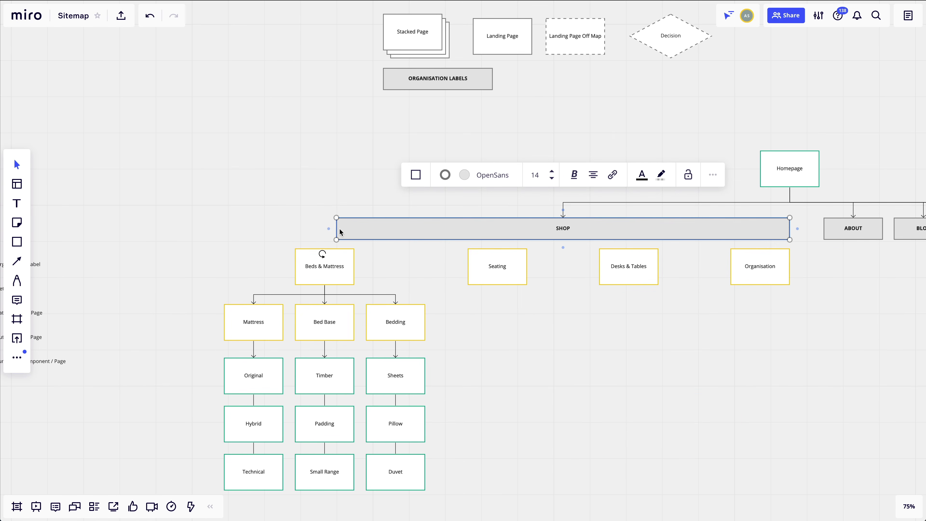
{"action": "left_click_drag", "start_coordinate": [336, 228], "coordinate": [223, 228]}
{"action": "left_click", "coordinate": [209, 253]}
{"action": "scroll", "coordinate": [599, 437], "scroll_direction": "down", "scroll_amount": 1}
{"action": "scroll", "coordinate": [599, 437], "scroll_direction": "down", "scroll_amount": 1}
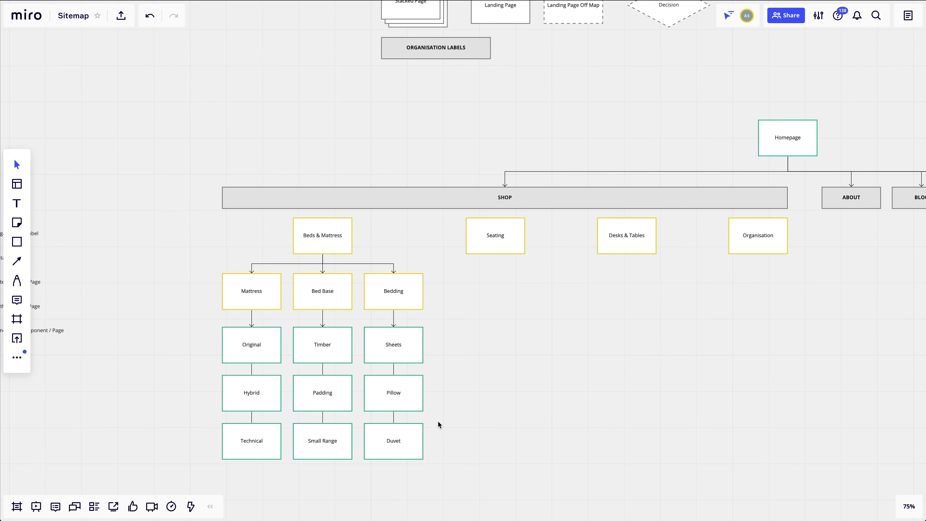
Move Desks & Tables next to Organisation, and move Seating farther right from the Beds & Mattress group
{"action": "left_click", "coordinate": [756, 248]}
{"action": "left_click_drag", "start_coordinate": [633, 240], "coordinate": [692, 240]}
{"action": "left_click_drag", "start_coordinate": [487, 240], "coordinate": [534, 241]}
{"action": "left_click", "coordinate": [435, 308]}
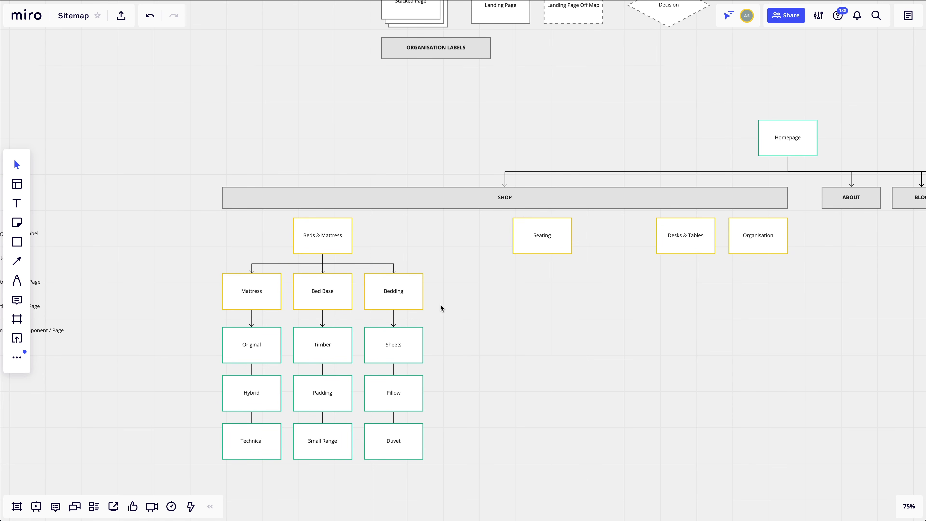
Duplicate the Beds & Mattress subcategory and detail boxes beneath Seating, with Seating centred above and connected to them
{"action": "left_click_drag", "start_coordinate": [460, 473], "coordinate": [156, 273]}
{"action": "left_click_drag", "start_coordinate": [343, 302], "coordinate": [559, 299]}
{"action": "left_click", "coordinate": [544, 242]}
{"action": "mouse_move", "coordinate": [542, 261]}
{"action": "left_mouse_down"}
{"action": "mouse_move", "coordinate": [542, 274]}
{"action": "mouse_move", "coordinate": [613, 278]}
{"action": "mouse_move", "coordinate": [471, 276]}
{"action": "left_mouse_up"}
{"action": "left_click", "coordinate": [497, 211]}
{"action": "left_click", "coordinate": [497, 277]}
{"action": "left_click", "coordinate": [543, 241]}
{"action": "left_click", "coordinate": [543, 241]}
Widen the gap between the Beds & Mattress and Seating groups, and extend the SHOP label's left edge to match
{"action": "left_click", "coordinate": [704, 460]}
{"action": "scroll", "coordinate": [704, 460], "scroll_direction": "down", "scroll_amount": 3}
{"action": "left_click_drag", "start_coordinate": [522, 361], "coordinate": [264, 104]}
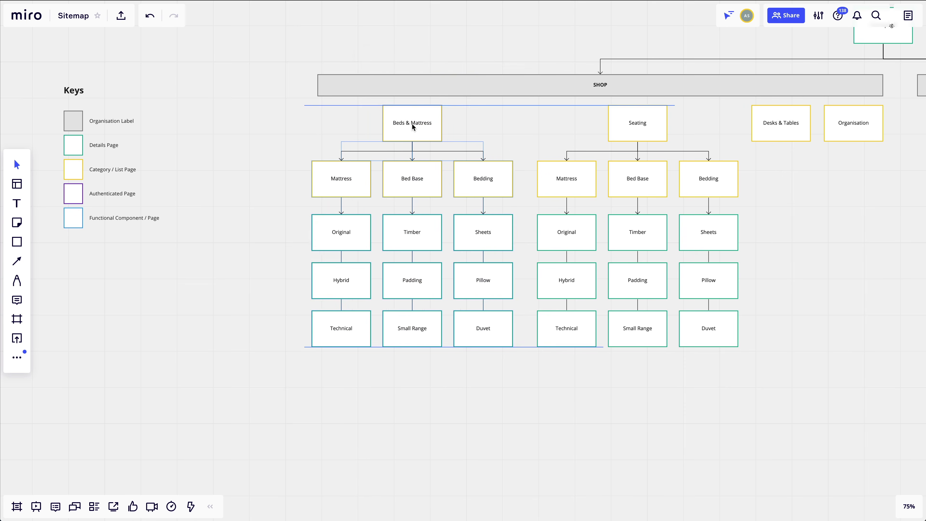
{"action": "left_click_drag", "start_coordinate": [418, 124], "coordinate": [403, 124]}
{"action": "left_click_drag", "start_coordinate": [403, 125], "coordinate": [422, 148]}
{"action": "left_click", "coordinate": [401, 106]}
{"action": "left_click_drag", "start_coordinate": [337, 108], "coordinate": [321, 108]}
Place the Original, Compact, Everyday and Modern notes below the Seating group, and delete its Bed Base and Bedding detail boxes
{"action": "left_click_drag", "start_coordinate": [682, 426], "coordinate": [579, 355]}
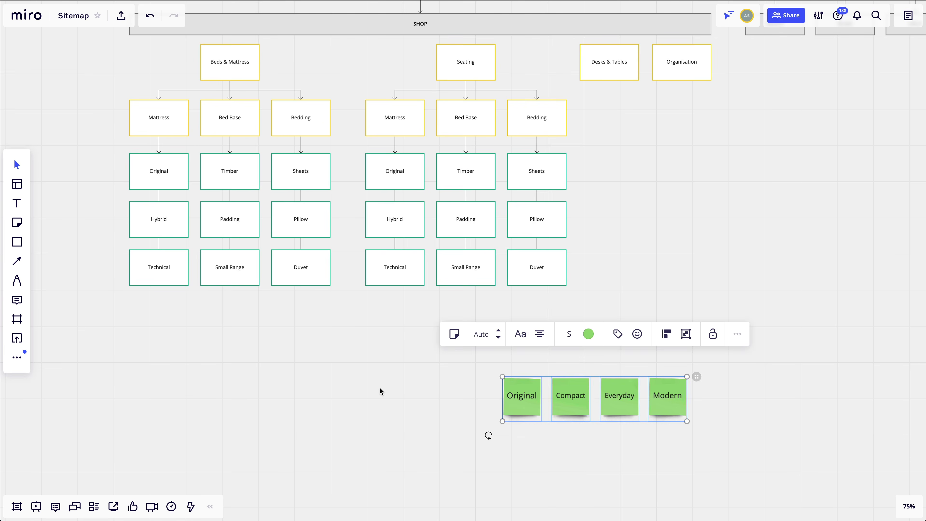
{"action": "key", "text": "Delete"}
Add a fourth box to the first Seating column and name the boxes beneath Original "Compact", "Everyday" and "Modern"
{"action": "left_click_drag", "start_coordinate": [406, 316], "coordinate": [406, 317]}
{"action": "left_click_drag", "start_coordinate": [495, 317], "coordinate": [488, 352]}
{"action": "double_click", "coordinate": [389, 255]}
{"action": "type", "text": "Compact"}
{"action": "double_click", "coordinate": [390, 303]}
{"action": "type", "text": "Everyday"}
{"action": "double_click", "coordinate": [388, 350]}
{"action": "type", "text": "Modern"}
Duplicate the Original, Compact, Everyday and Modern column with its connectors beneath the other two Seating subcategories
{"action": "left_click_drag", "start_coordinate": [508, 393], "coordinate": [368, 199]}
{"action": "left_click_drag", "start_coordinate": [389, 210], "coordinate": [459, 212]}
{"action": "left_click_drag", "start_coordinate": [463, 214], "coordinate": [532, 215]}
Rename the three subcategory boxes beneath Seating as "Ottoman & Footrest", "Chairs & Stools" and "Sofa"
{"action": "scroll", "coordinate": [504, 170], "scroll_direction": "down", "scroll_amount": 1}
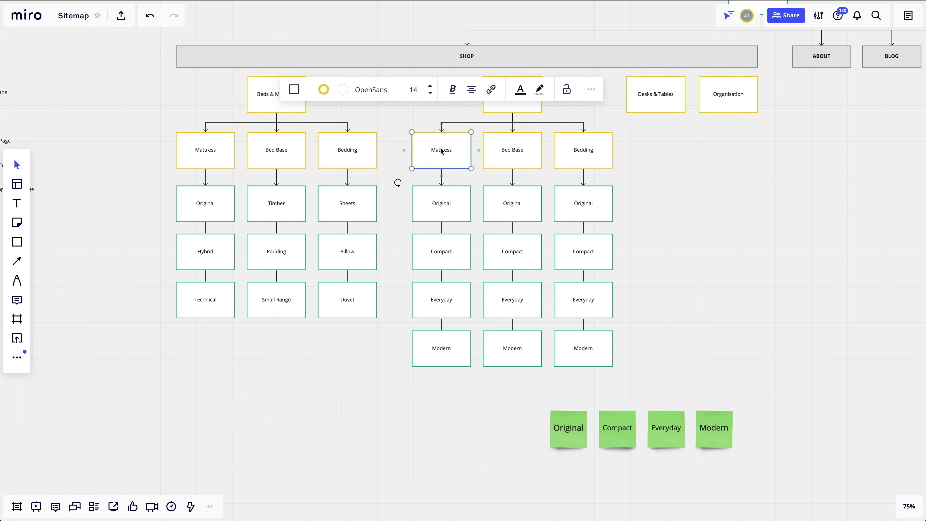
{"action": "type", "text": "Ottoman & Footrest"}
{"action": "double_click", "coordinate": [538, 161]}
{"action": "key", "text": "ctrl+a"}
{"action": "type", "text": "Chairs & Stools"}
{"action": "left_click", "coordinate": [586, 153]}
{"action": "type", "text": "Sofa"}
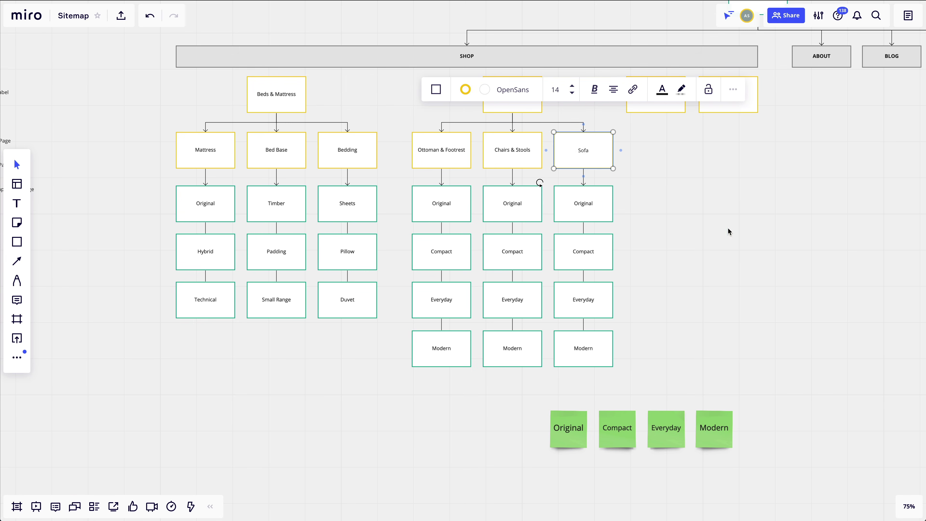
Delete the Original, Compact, Everyday and Modern sticky notes below the Seating group
{"action": "left_click_drag", "start_coordinate": [729, 232], "coordinate": [585, 256]}
{"action": "left_click_drag", "start_coordinate": [670, 425], "coordinate": [333, 496]}
{"action": "key", "text": "Delete"}
{"action": "key", "text": "minus"}
{"action": "key", "text": "minus"}
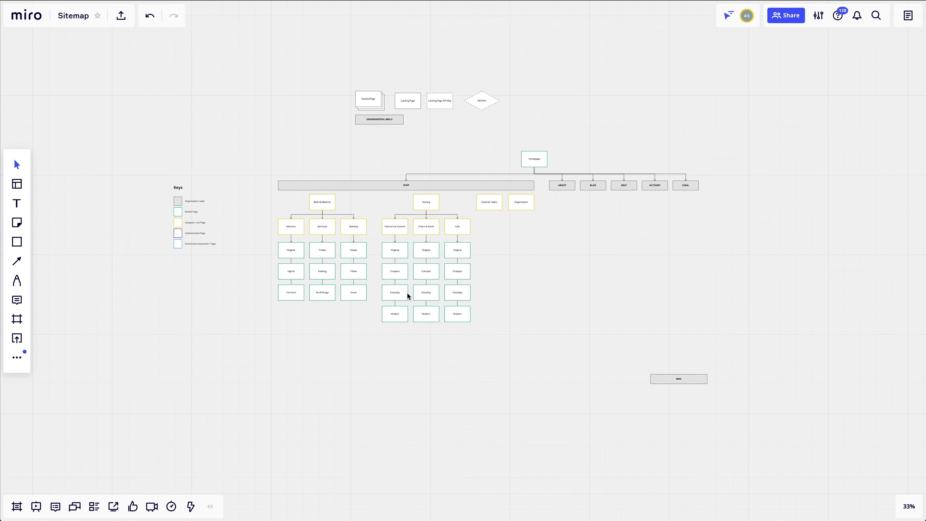
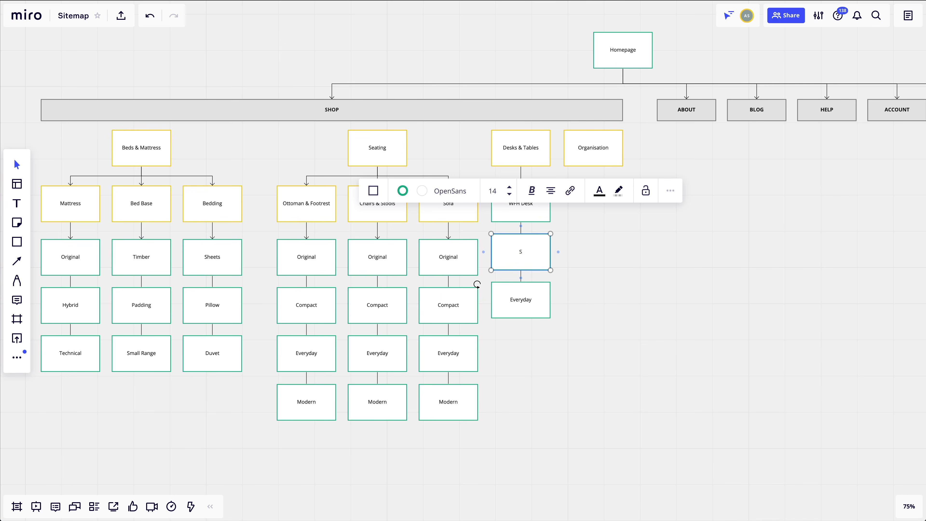
Rename the third box beneath Desks & Tables as "Everyday Dining Table"
{"action": "double_click", "coordinate": [521, 299]}
{"action": "type", "text": "Dining Table"}
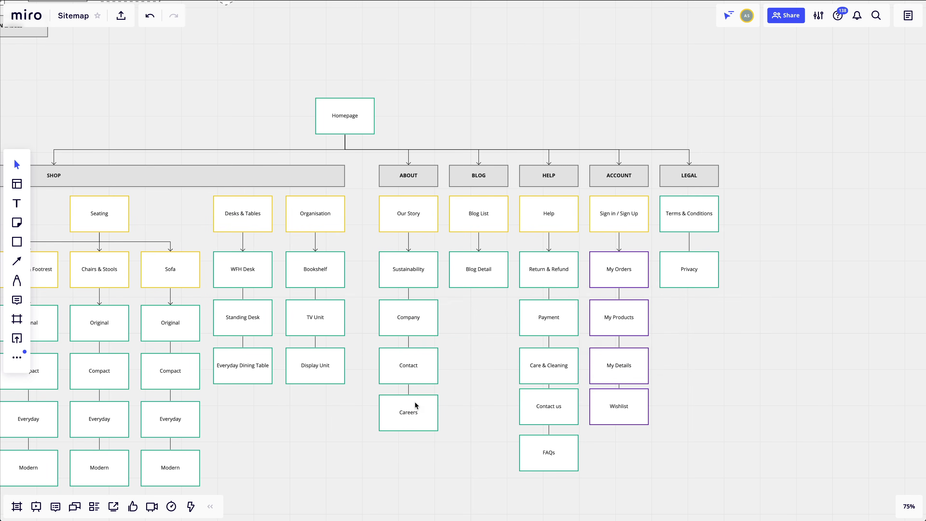
Review the completed sitemap, examining the SHOP, ABOUT, BLOG, HELP, ACCOUNT and LEGAL sections and their boxes
{"action": "scroll", "coordinate": [488, 413], "scroll_direction": "down", "scroll_amount": 5}
{"action": "scroll", "coordinate": [709, 479], "scroll_direction": "down", "scroll_amount": 3}
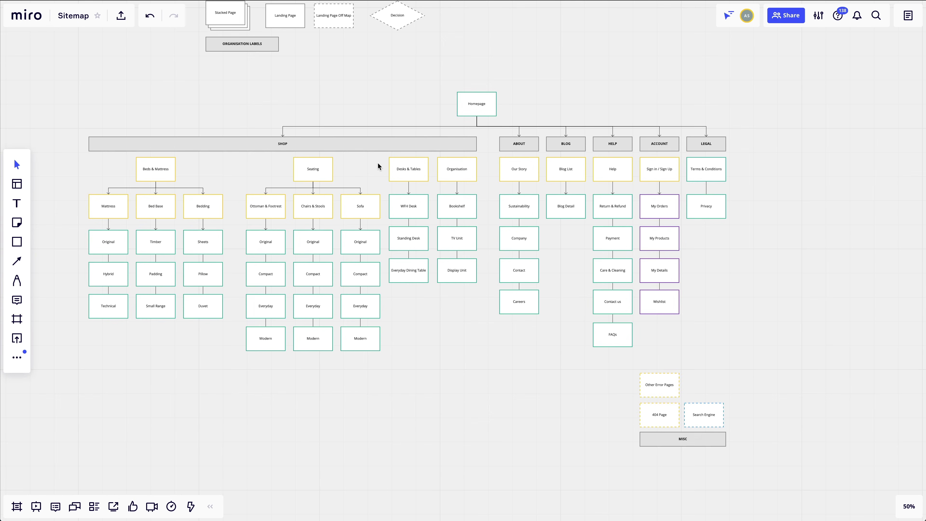
{"action": "scroll", "coordinate": [546, 425], "scroll_direction": "left", "scroll_amount": 2}
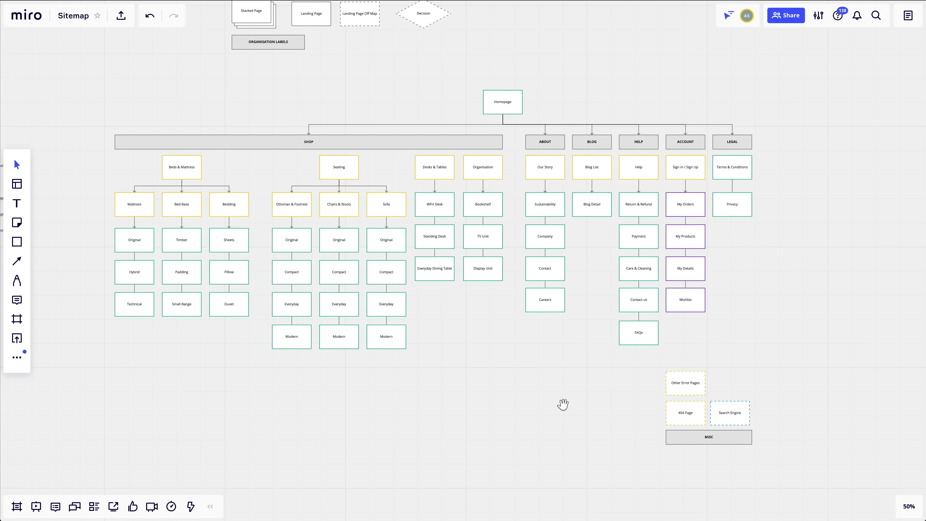
{"action": "scroll", "coordinate": [564, 443], "scroll_direction": "up", "scroll_amount": 2}
{"action": "scroll", "coordinate": [564, 443], "scroll_direction": "left", "scroll_amount": 2}
{"action": "scroll", "coordinate": [571, 411], "scroll_direction": "up", "scroll_amount": 5}
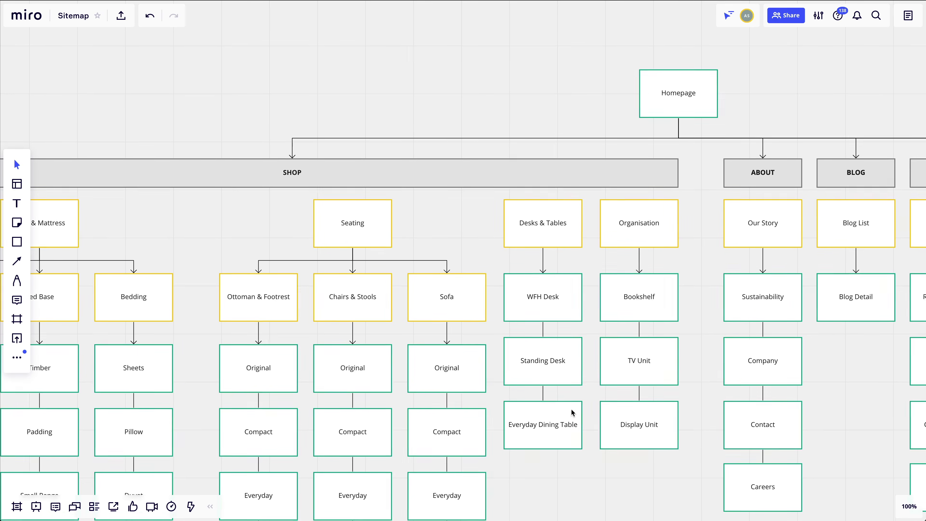
{"action": "left_click_drag", "start_coordinate": [416, 211], "coordinate": [614, 235]}
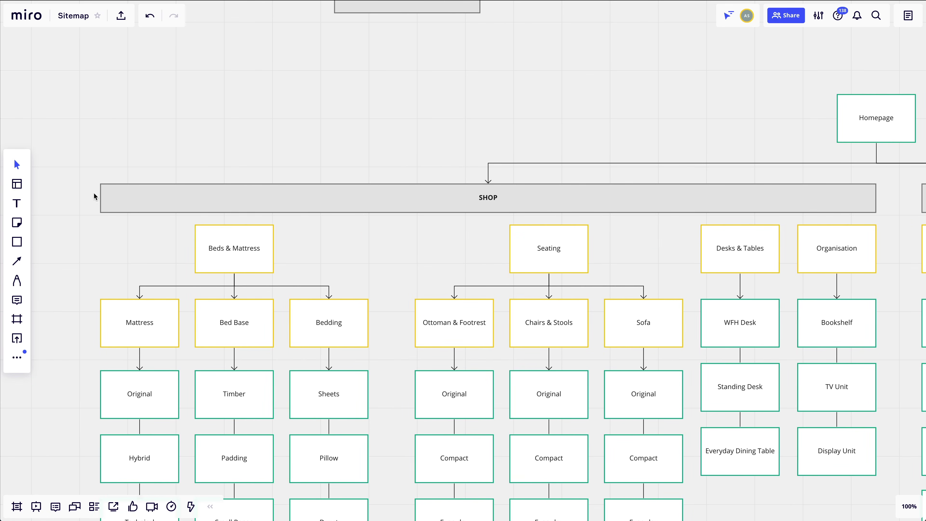
{"action": "scroll", "coordinate": [653, 242], "scroll_direction": "down", "scroll_amount": 3}
{"action": "scroll", "coordinate": [652, 241], "scroll_direction": "right", "scroll_amount": 1}
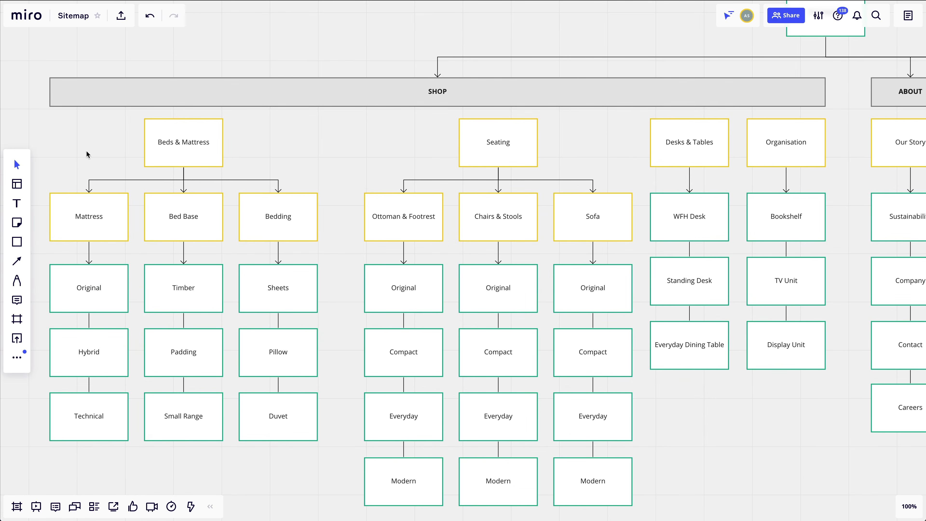
{"action": "scroll", "coordinate": [723, 303], "scroll_direction": "right", "scroll_amount": 10}
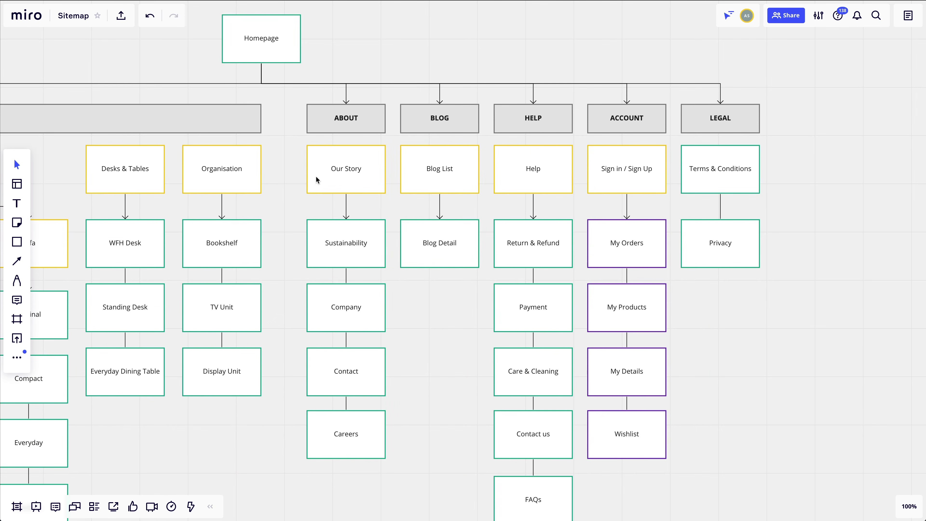
{"action": "scroll", "coordinate": [480, 227], "scroll_direction": "down", "scroll_amount": 2}
{"action": "scroll", "coordinate": [480, 227], "scroll_direction": "right", "scroll_amount": 2}
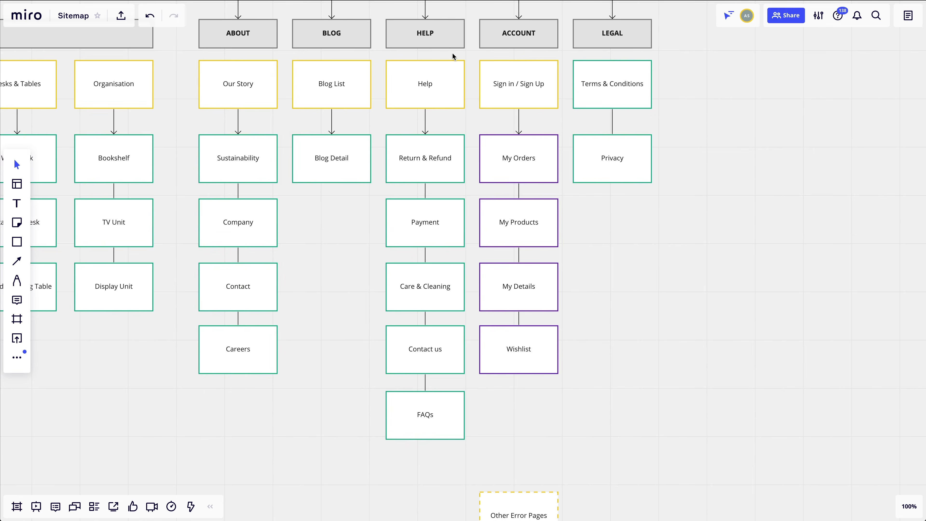
Look over the ABOUT to LEGAL sections, the Keys legend and the separate MISC group
{"action": "scroll", "coordinate": [643, 374], "scroll_direction": "up", "scroll_amount": 3}
{"action": "scroll", "coordinate": [643, 374], "scroll_direction": "left", "scroll_amount": 1}
{"action": "scroll", "coordinate": [613, 470], "scroll_direction": "down", "scroll_amount": 1}
{"action": "left_click_drag", "start_coordinate": [614, 470], "coordinate": [536, 221]}
{"action": "left_click", "coordinate": [636, 353]}
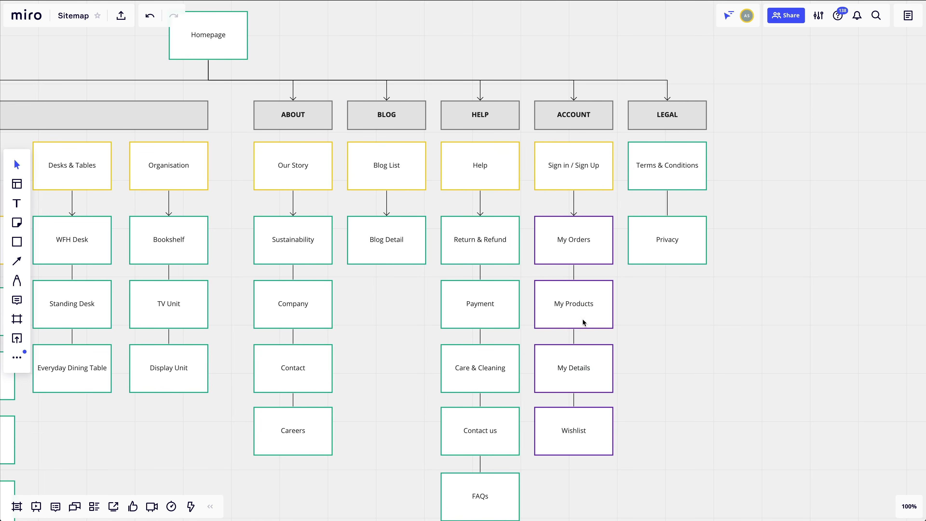
{"action": "scroll", "coordinate": [366, 345], "scroll_direction": "left", "scroll_amount": 15}
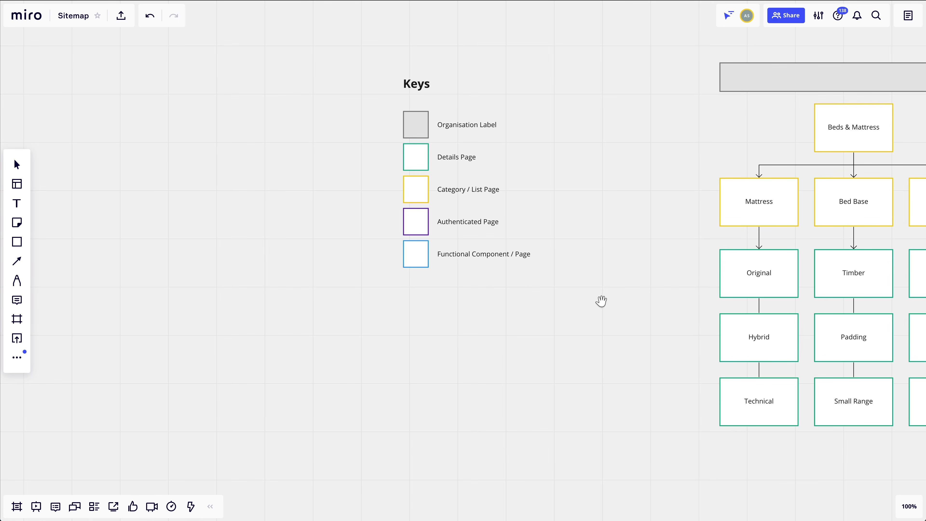
{"action": "scroll", "coordinate": [602, 302], "scroll_direction": "right", "scroll_amount": 15}
{"action": "left_click_drag", "start_coordinate": [555, 303], "coordinate": [451, 153]}
{"action": "left_click_drag", "start_coordinate": [618, 428], "coordinate": [682, 355]}
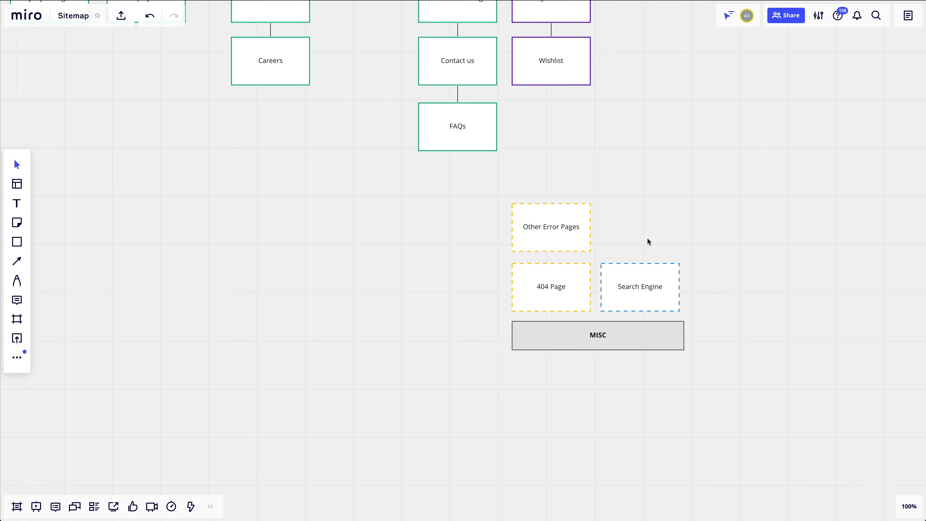
{"action": "scroll", "coordinate": [694, 205], "scroll_direction": "up", "scroll_amount": 3}
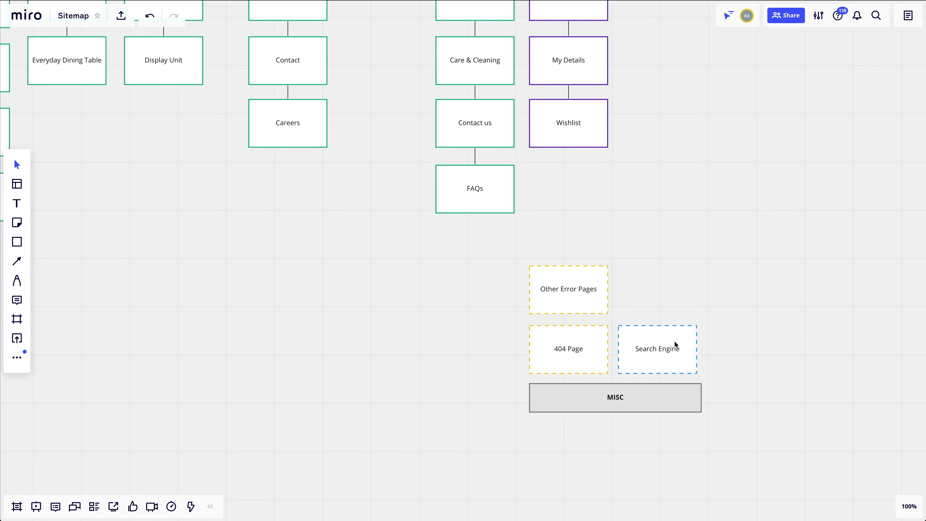
Align the Search Engine box with the outer end of the MISC label and raise Other Error Pages slightly above the 404 Page box
{"action": "left_click", "coordinate": [662, 350]}
{"action": "left_click", "coordinate": [789, 374]}
{"action": "scroll", "coordinate": [789, 373], "scroll_direction": "up", "scroll_amount": 1}
{"action": "left_click", "coordinate": [596, 341]}
{"action": "left_click", "coordinate": [593, 317]}
{"action": "left_click", "coordinate": [472, 364]}
{"action": "left_click_drag", "start_coordinate": [514, 260], "coordinate": [753, 453]}
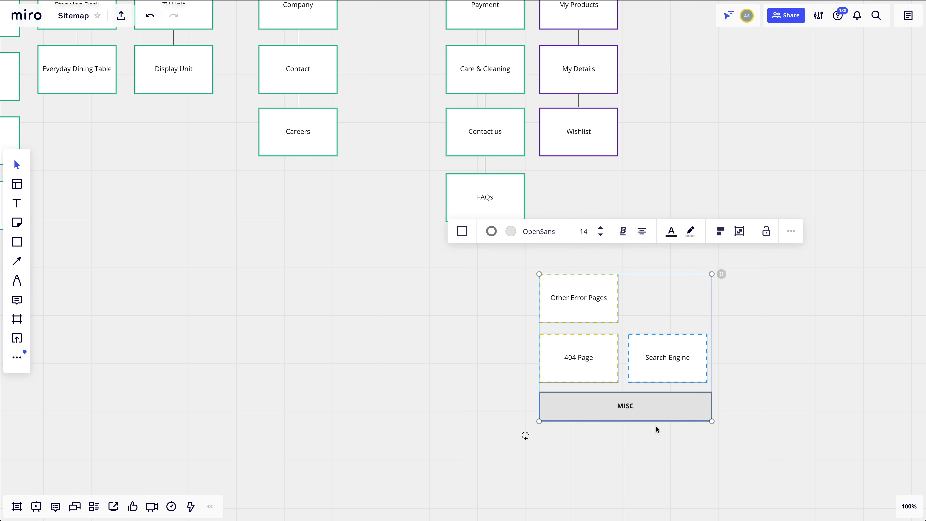
{"action": "left_click", "coordinate": [769, 412]}
{"action": "left_click", "coordinate": [687, 369]}
{"action": "left_click_drag", "start_coordinate": [688, 368], "coordinate": [690, 368]}
{"action": "left_click", "coordinate": [590, 305]}
{"action": "left_click_drag", "start_coordinate": [588, 308], "coordinate": [589, 302]}
{"action": "left_click", "coordinate": [646, 292]}
{"action": "key", "text": "ctrl+minus"}
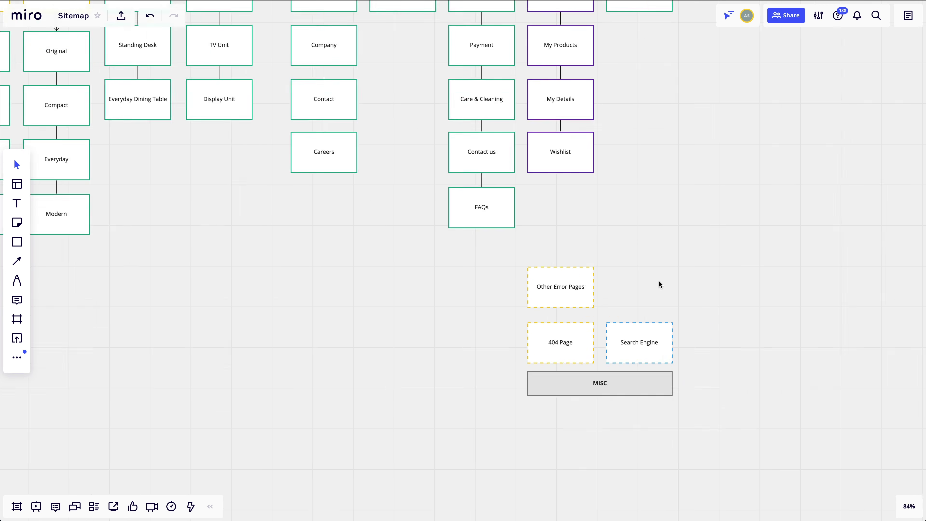
Move the whole MISC group, including its label and three dashed boxes, slightly farther down below the HELP and ACCOUNT columns
{"action": "scroll", "coordinate": [658, 292], "scroll_direction": "up", "scroll_amount": 3}
{"action": "left_click_drag", "start_coordinate": [604, 438], "coordinate": [510, 329]}
{"action": "left_click", "coordinate": [632, 343]}
{"action": "left_click_drag", "start_coordinate": [634, 425], "coordinate": [486, 315]}
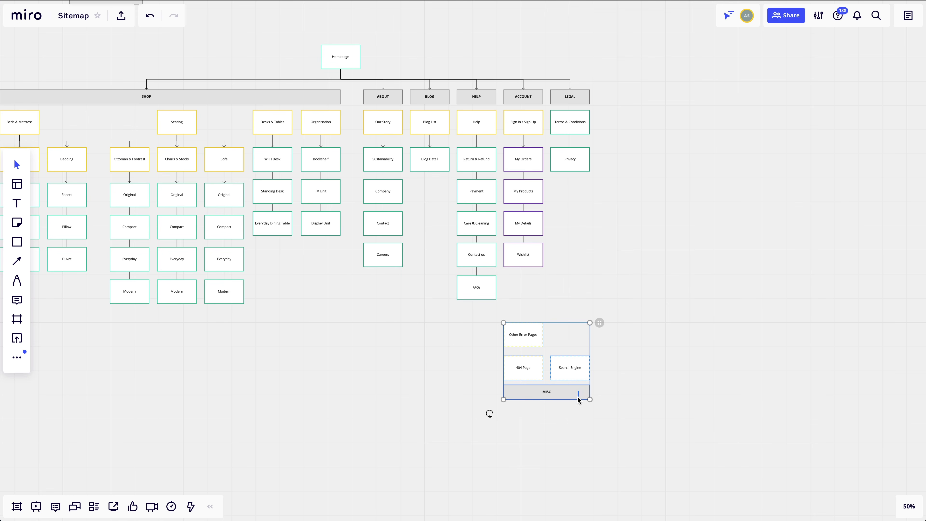
{"action": "left_click_drag", "start_coordinate": [578, 395], "coordinate": [579, 412]}
{"action": "left_click", "coordinate": [605, 252]}
Duplicate the ORGANISATION LABELS box from the template shapes into the empty area below the Seating columns
{"action": "left_click_drag", "start_coordinate": [189, 324], "coordinate": [468, 294]}
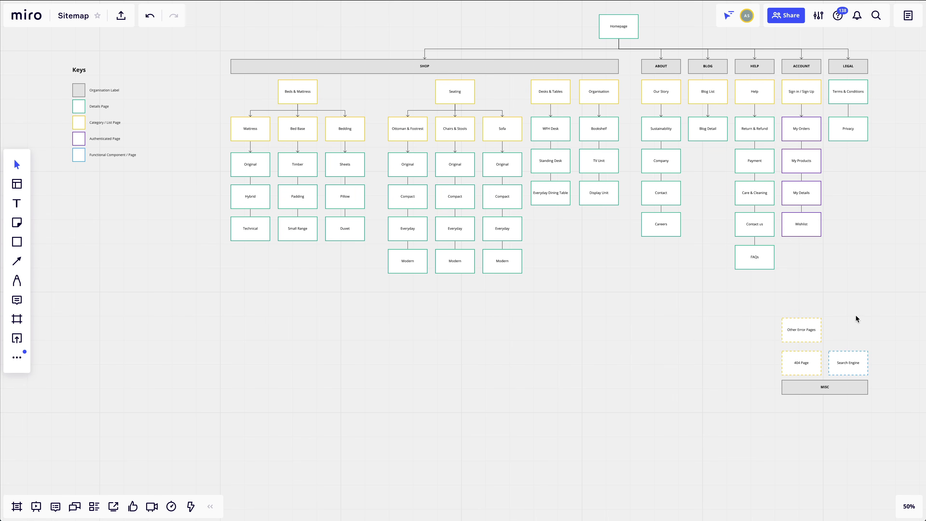
{"action": "scroll", "coordinate": [373, 304], "scroll_direction": "up", "scroll_amount": 5}
{"action": "left_click", "coordinate": [400, 104]}
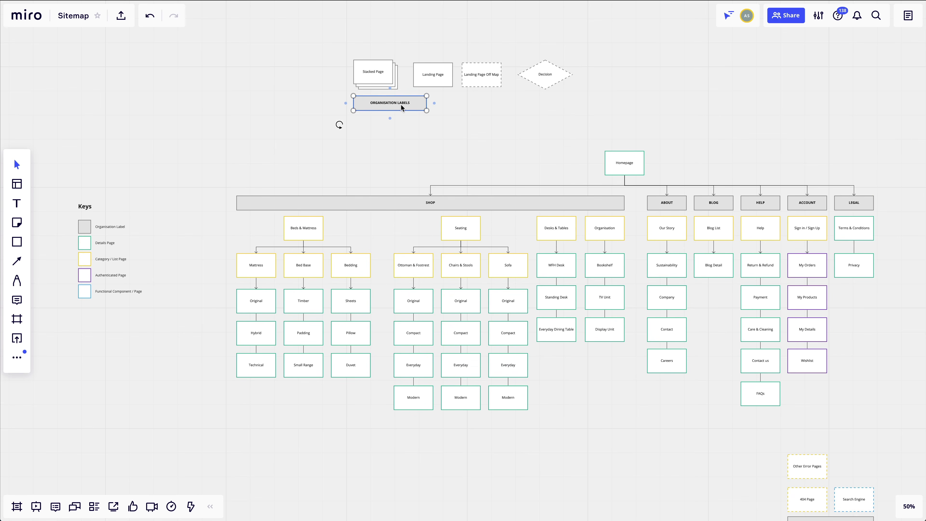
{"action": "left_click_drag", "start_coordinate": [400, 104], "coordinate": [465, 463]}
{"action": "left_click", "coordinate": [601, 458]}
Centre the copied ORGANISATION LABELS box horizontally on the SHOP label and move it slightly closer to the columns above
{"action": "left_click", "coordinate": [558, 209]}
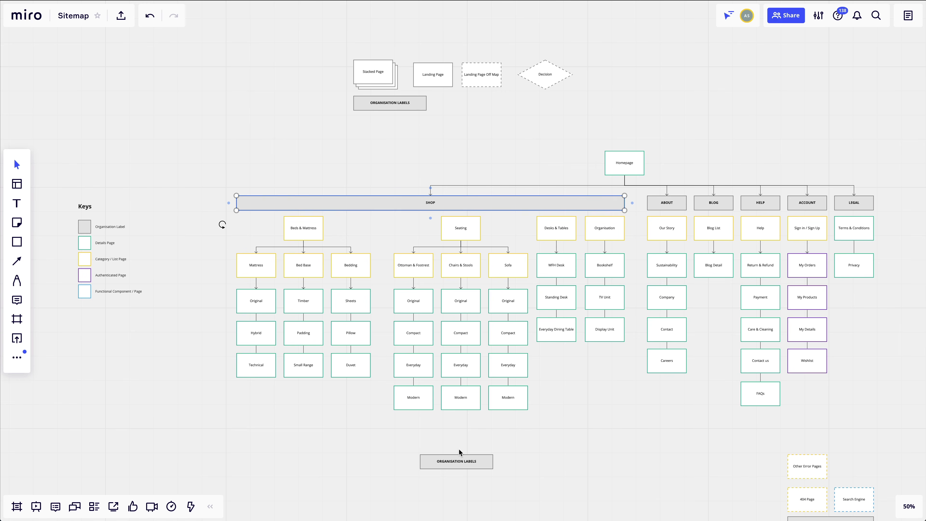
{"action": "left_click", "coordinate": [464, 456], "text": "shift"}
{"action": "left_click", "coordinate": [524, 153]}
{"action": "left_click", "coordinate": [543, 180]}
{"action": "left_click", "coordinate": [462, 447]}
{"action": "left_click_drag", "start_coordinate": [462, 448], "coordinate": [467, 431]}
Connect Technical, Small Range, Duvet, the three Modern boxes, Everyday Dining Table and Display Unit to the copied ORGANISATION LABELS box
{"action": "scroll", "coordinate": [499, 423], "scroll_direction": "down", "scroll_amount": 3}
{"action": "scroll", "coordinate": [722, 193], "scroll_direction": "left", "scroll_amount": 3}
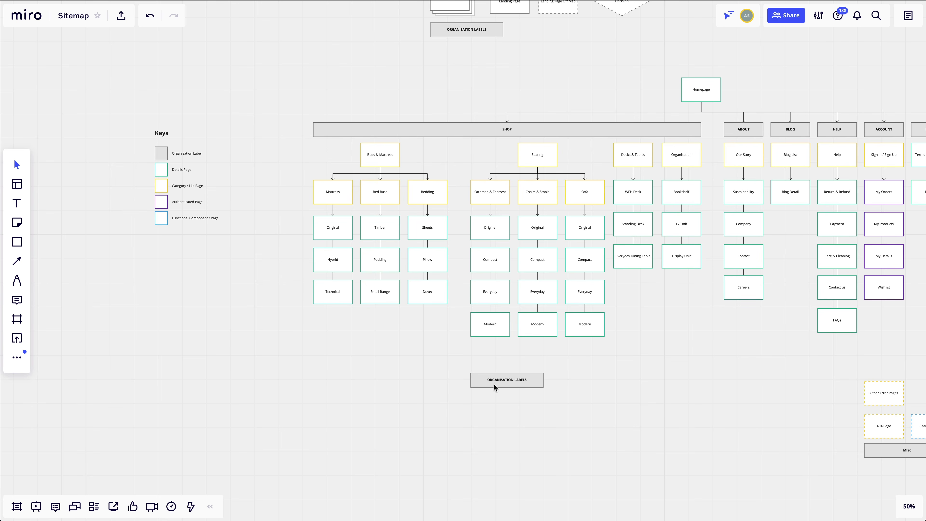
{"action": "left_click", "coordinate": [342, 297]}
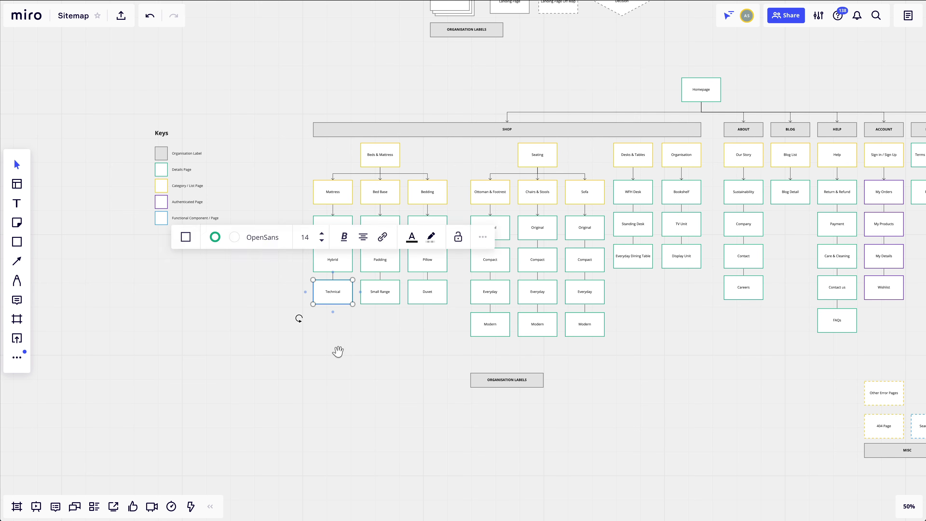
{"action": "scroll", "coordinate": [339, 355], "scroll_direction": "down", "scroll_amount": 2}
{"action": "scroll", "coordinate": [339, 356], "scroll_direction": "left", "scroll_amount": 2}
{"action": "mouse_move", "coordinate": [370, 279]}
{"action": "left_mouse_down"}
{"action": "mouse_move", "coordinate": [398, 306]}
{"action": "mouse_move", "coordinate": [514, 347]}
{"action": "left_mouse_up"}
{"action": "left_click_drag", "start_coordinate": [418, 279], "coordinate": [514, 348]}
{"action": "mouse_move", "coordinate": [465, 279]}
{"action": "left_mouse_down"}
{"action": "mouse_move", "coordinate": [499, 352]}
{"action": "mouse_move", "coordinate": [514, 348]}
{"action": "left_mouse_up"}
{"action": "left_click_drag", "start_coordinate": [528, 311], "coordinate": [538, 343]}
{"action": "left_click_drag", "start_coordinate": [574, 311], "coordinate": [552, 344]}
{"action": "left_click_drag", "start_coordinate": [622, 311], "coordinate": [550, 341]}
{"action": "left_click_drag", "start_coordinate": [670, 243], "coordinate": [579, 347]}
{"action": "mouse_move", "coordinate": [719, 243]}
{"action": "left_mouse_down"}
{"action": "mouse_move", "coordinate": [709, 310]}
{"action": "mouse_move", "coordinate": [578, 347]}
{"action": "left_mouse_up"}
{"action": "left_click", "coordinate": [641, 383]}
Check the Checkout sticky notes and place a copy of the template Landing Page box beneath the lower ORGANISATION LABELS box
{"action": "scroll", "coordinate": [642, 383], "scroll_direction": "left", "scroll_amount": 1}
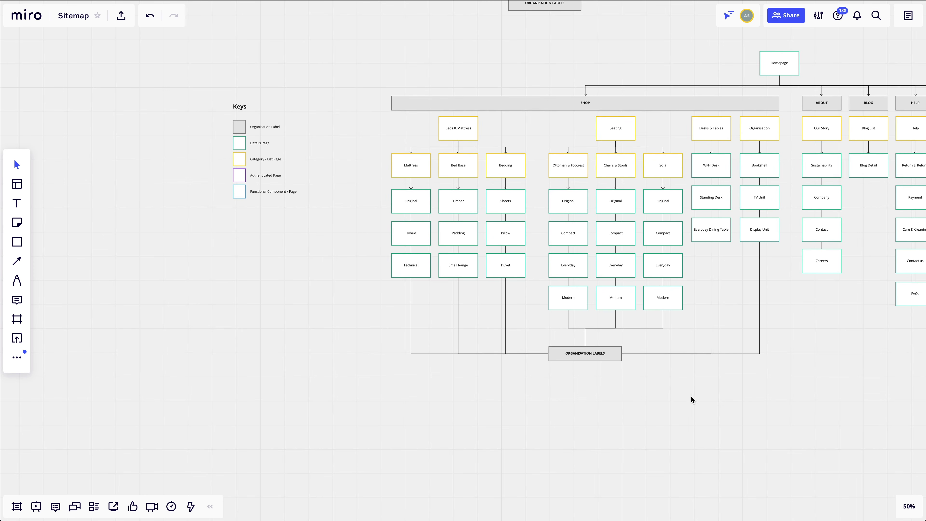
{"action": "scroll", "coordinate": [689, 317], "scroll_direction": "down", "scroll_amount": 3}
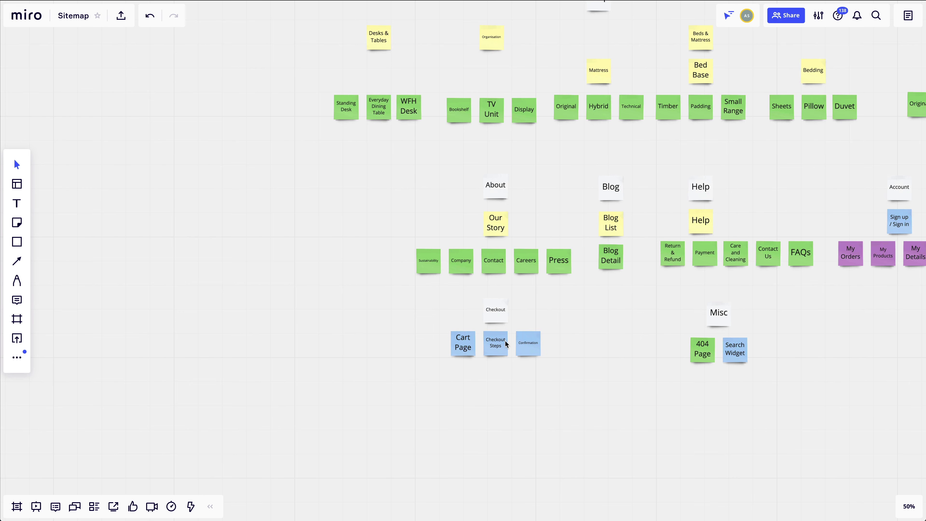
{"action": "left_click_drag", "start_coordinate": [367, 355], "coordinate": [645, 369]}
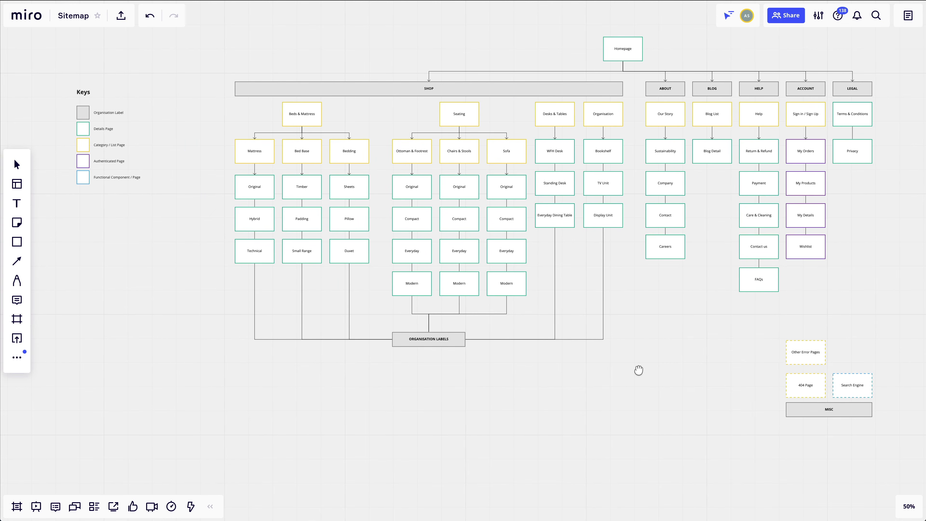
{"action": "scroll", "coordinate": [638, 370], "scroll_direction": "up", "scroll_amount": 2}
{"action": "left_click", "coordinate": [673, 284]}
{"action": "left_click", "coordinate": [630, 311]}
{"action": "left_click_drag", "start_coordinate": [631, 311], "coordinate": [642, 386]}
{"action": "left_click_drag", "start_coordinate": [452, 60], "coordinate": [450, 468]}
Apply the blue Functional Component / Page style from the Keys to the copied Landing Page box
{"action": "left_click_drag", "start_coordinate": [204, 365], "coordinate": [228, 290]}
{"action": "left_click", "coordinate": [129, 209]}
{"action": "double_click", "coordinate": [130, 208]}
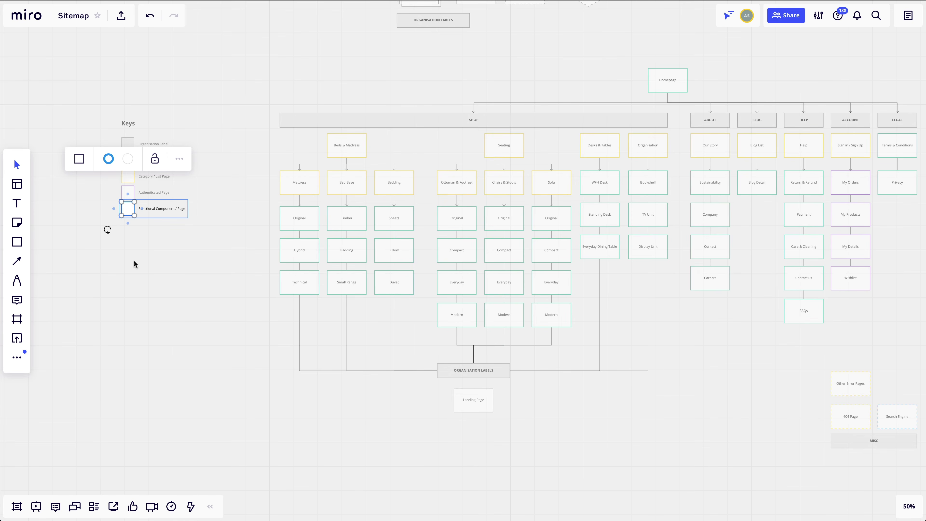
{"action": "left_click", "coordinate": [287, 384]}
{"action": "left_click_drag", "start_coordinate": [288, 384], "coordinate": [245, 355]}
{"action": "left_click", "coordinate": [435, 373]}
{"action": "left_click", "coordinate": [484, 423]}
{"action": "left_click_drag", "start_coordinate": [479, 392], "coordinate": [534, 369]}
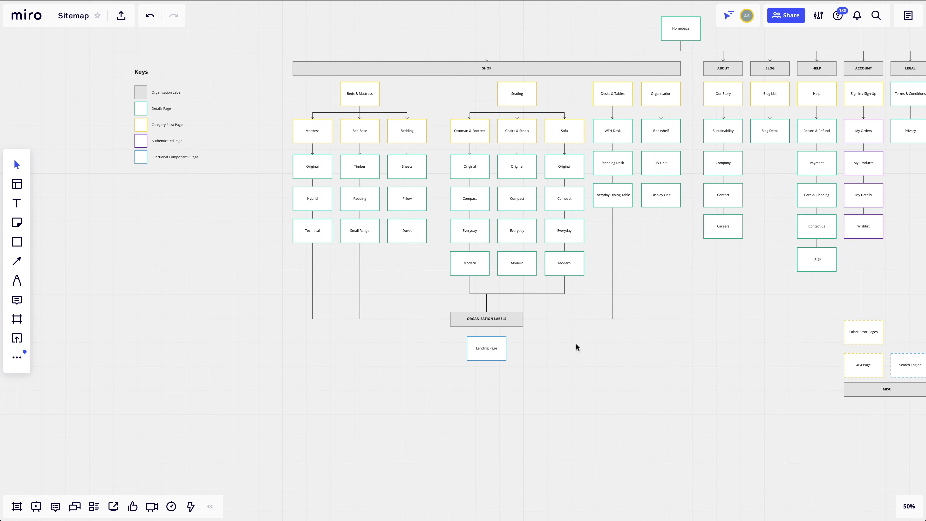
Copy the template Decision diamond and paste it into the checkout area near the blue Landing Page box
{"action": "scroll", "coordinate": [527, 348], "scroll_direction": "down", "scroll_amount": 2}
{"action": "left_click", "coordinate": [499, 325]}
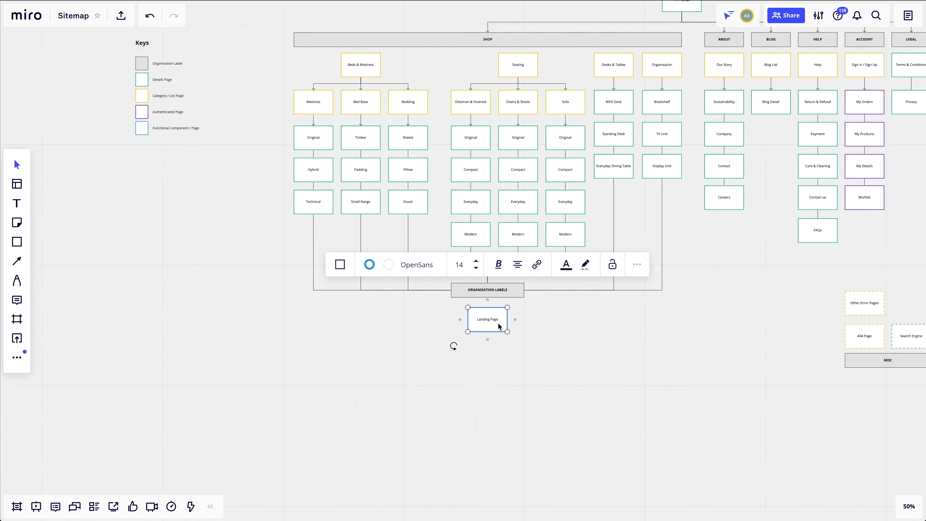
{"action": "left_click", "coordinate": [527, 345]}
{"action": "left_click_drag", "start_coordinate": [527, 346], "coordinate": [517, 352]}
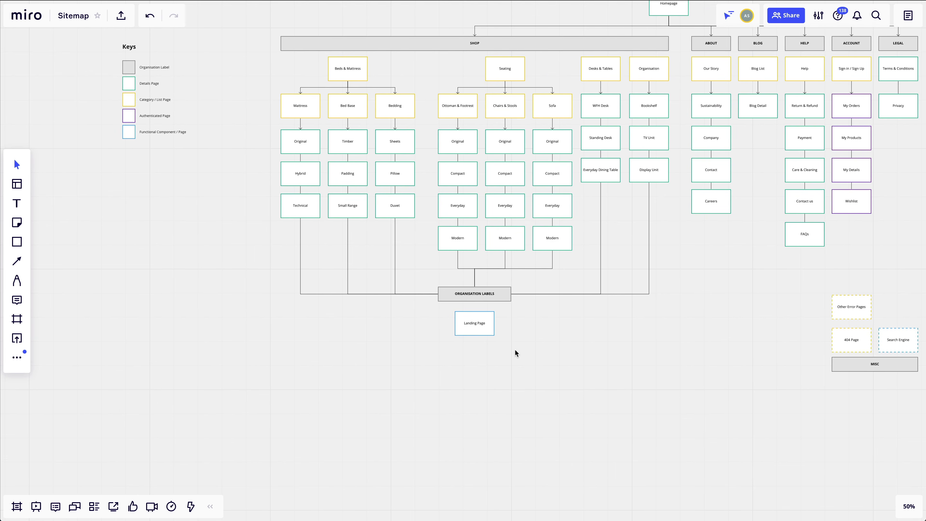
{"action": "scroll", "coordinate": [516, 352], "scroll_direction": "up", "scroll_amount": 10}
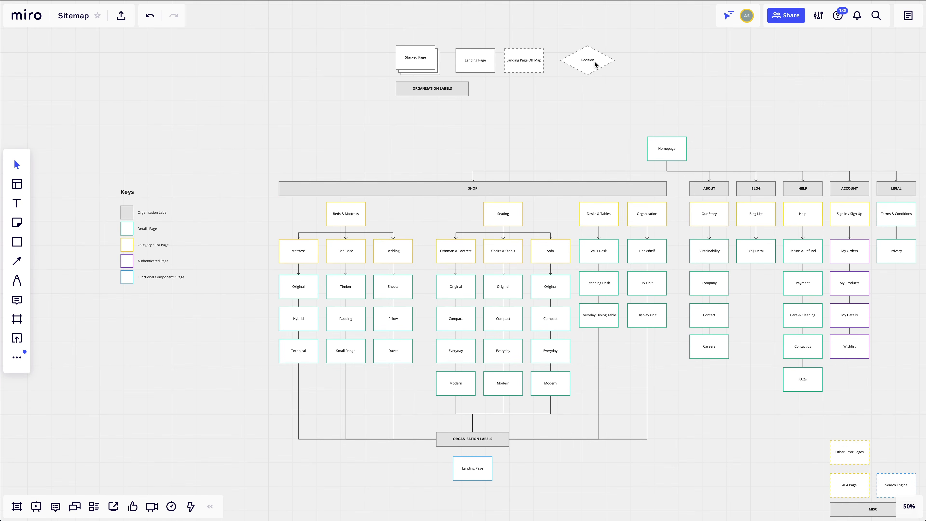
{"action": "left_click", "coordinate": [594, 65]}
{"action": "left_click", "coordinate": [612, 490]}
{"action": "scroll", "coordinate": [478, 424], "scroll_direction": "up", "scroll_amount": 3}
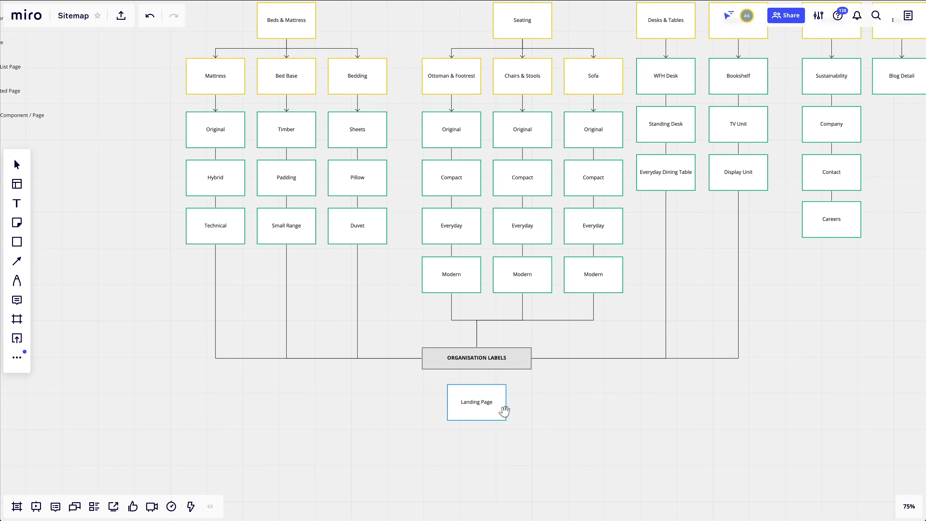
{"action": "scroll", "coordinate": [501, 414], "scroll_direction": "down", "scroll_amount": 2}
{"action": "key", "text": "ctrl+v"}
Give the copied Decision diamond the blue outline colour and position it beside the blue Landing Page box, level with it
{"action": "left_click", "coordinate": [453, 389]}
{"action": "scroll", "coordinate": [542, 334], "scroll_direction": "up", "scroll_amount": 1}
{"action": "scroll", "coordinate": [415, 403], "scroll_direction": "down", "scroll_amount": 3}
{"action": "scroll", "coordinate": [474, 346], "scroll_direction": "up", "scroll_amount": 3}
{"action": "left_click", "coordinate": [539, 314]}
{"action": "left_click_drag", "start_coordinate": [533, 329], "coordinate": [540, 329]}
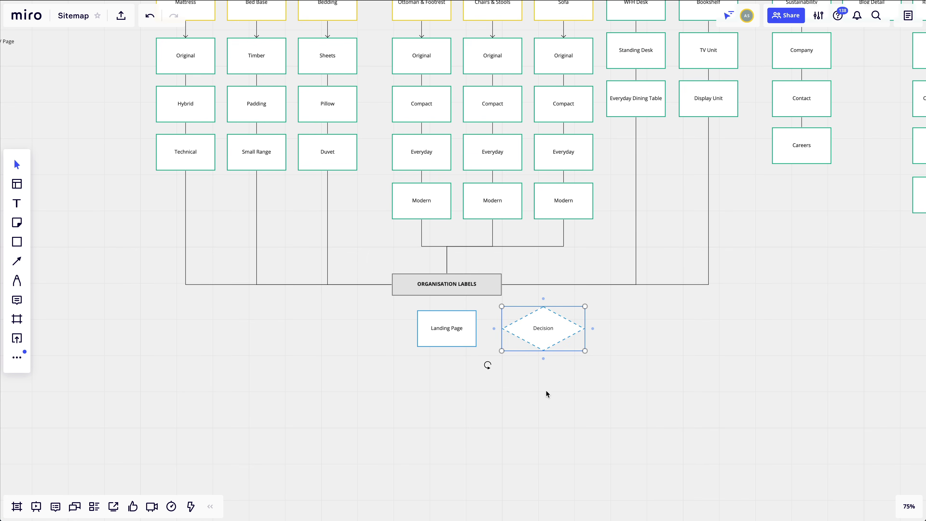
{"action": "left_click_drag", "start_coordinate": [546, 390], "coordinate": [552, 394]}
Connect the blue Landing Page box to the Decision diamond with a connector that has arrowheads at both ends
{"action": "left_click", "coordinate": [483, 343]}
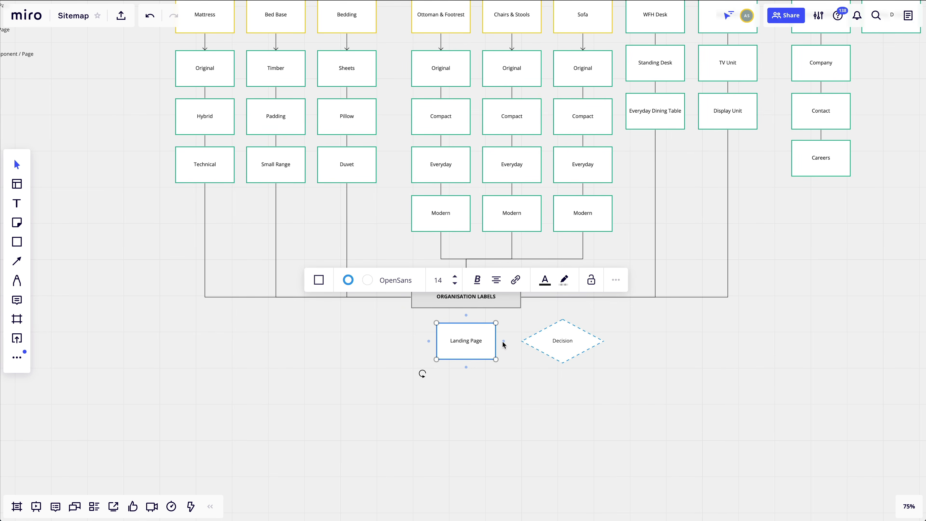
{"action": "left_click_drag", "start_coordinate": [502, 341], "coordinate": [529, 344]}
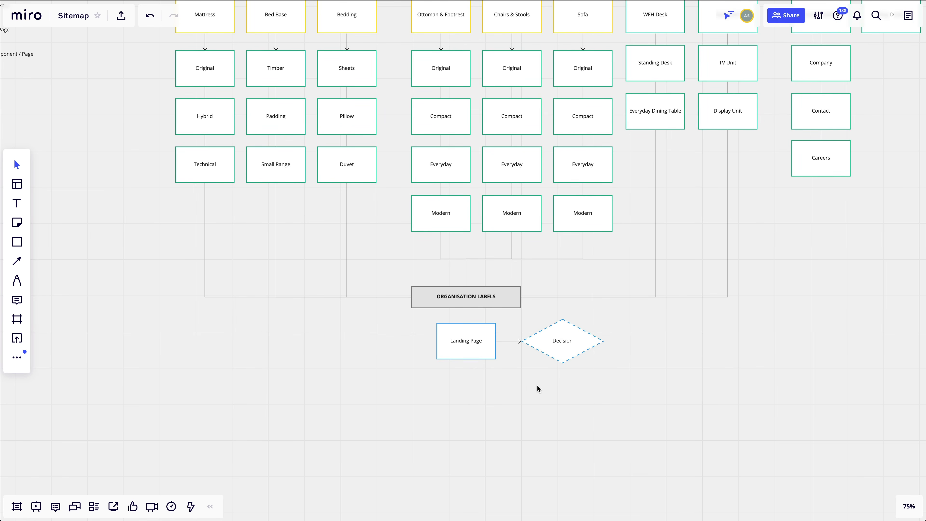
{"action": "left_click", "coordinate": [506, 341]}
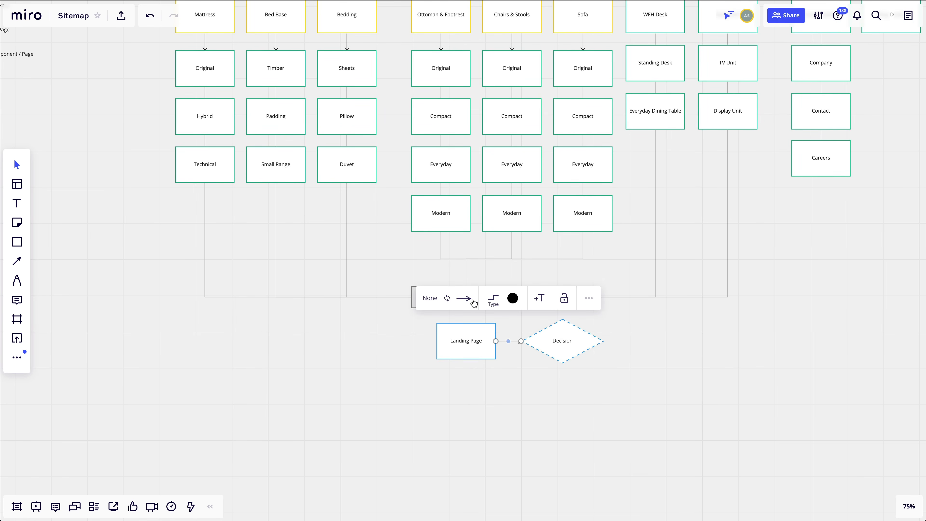
{"action": "left_click", "coordinate": [429, 298]}
{"action": "left_click", "coordinate": [430, 363]}
{"action": "left_click", "coordinate": [454, 367]}
Replace the blue Decision diamond's text with "Optional" and "Sign in / Sign up" on two lines
{"action": "double_click", "coordinate": [557, 342]}
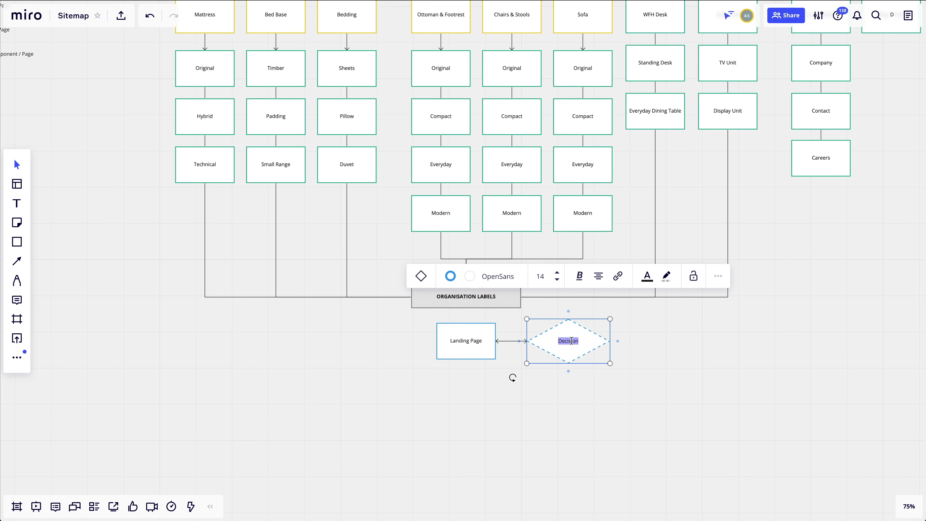
{"action": "type", "text": "Optiobnal"}
{"action": "key", "text": "Return"}
{"action": "type", "text": "Sign in / Sign"}
{"action": "left_click", "coordinate": [513, 377]}
Copy the template Stacked Page shape and place it directly beneath the blue Landing Page box
{"action": "scroll", "coordinate": [512, 377], "scroll_direction": "left", "scroll_amount": 3}
{"action": "scroll", "coordinate": [492, 255], "scroll_direction": "up", "scroll_amount": 12}
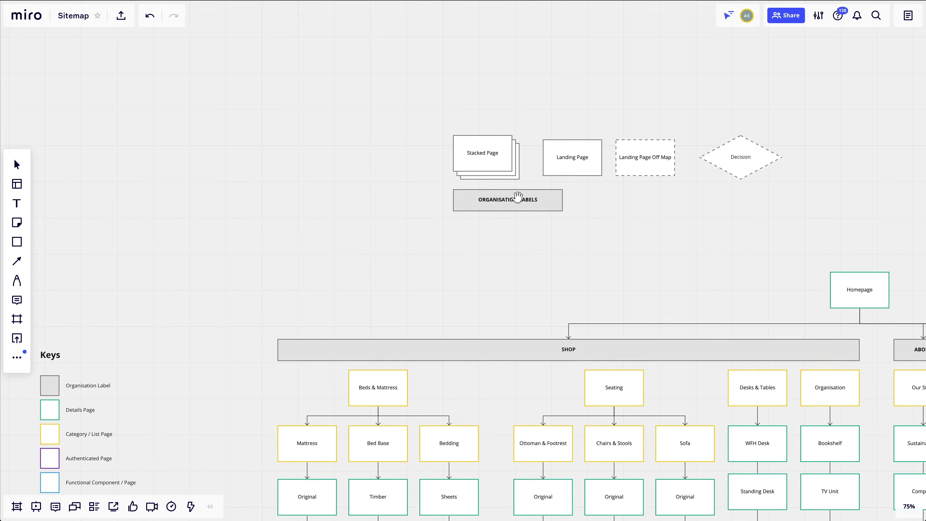
{"action": "left_click", "coordinate": [475, 174]}
{"action": "key", "text": "ctrl+c"}
{"action": "scroll", "coordinate": [514, 286], "scroll_direction": "down", "scroll_amount": 15}
{"action": "key", "text": "ctrl+v"}
{"action": "left_click_drag", "start_coordinate": [545, 356], "coordinate": [524, 292]}
{"action": "left_click", "coordinate": [584, 326]}
Copy the blue Landing Page box's style onto the Stacked Page shape below it
{"action": "scroll", "coordinate": [529, 266], "scroll_direction": "up", "scroll_amount": 1}
{"action": "left_click", "coordinate": [529, 266]}
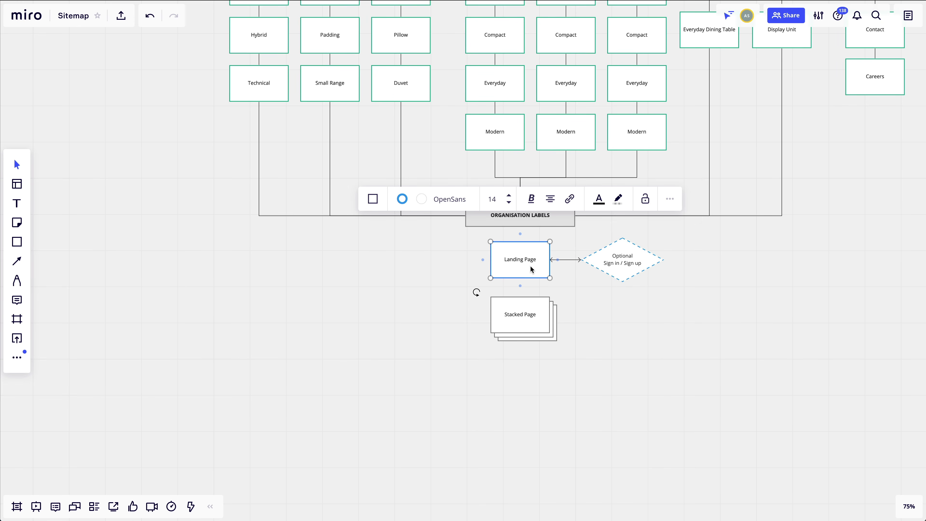
{"action": "key", "text": "ctrl+alt+c"}
{"action": "left_click", "coordinate": [538, 315]}
{"action": "key", "text": "ctrl+alt+v"}
{"action": "left_click", "coordinate": [591, 359]}
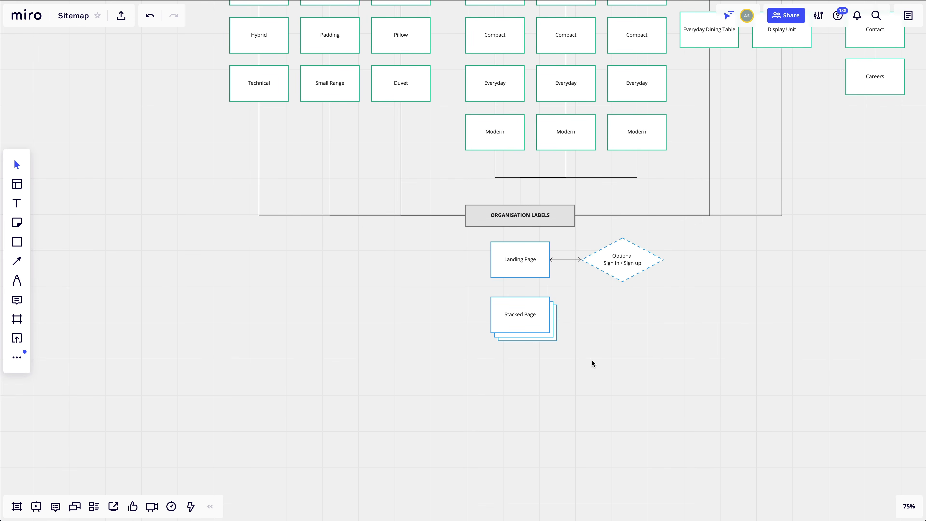
Connect the blue Landing Page box down to the Stacked Page shape and remove the arrowhead from the connector's start
{"action": "left_click", "coordinate": [517, 266]}
{"action": "left_click_drag", "start_coordinate": [523, 286], "coordinate": [519, 313]}
{"action": "scroll", "coordinate": [559, 305], "scroll_direction": "left", "scroll_amount": 1}
{"action": "left_click", "coordinate": [551, 293]}
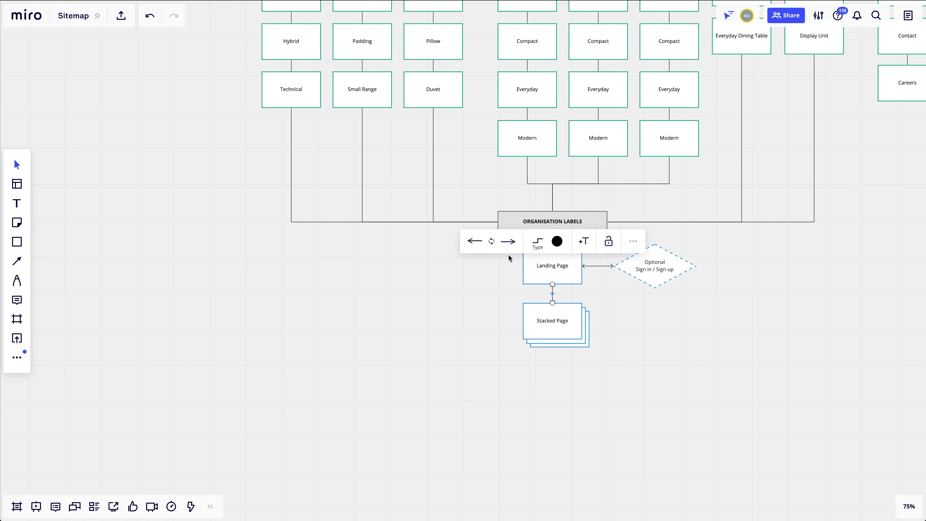
{"action": "left_click", "coordinate": [476, 240]}
{"action": "left_click", "coordinate": [473, 267]}
{"action": "left_click", "coordinate": [521, 356]}
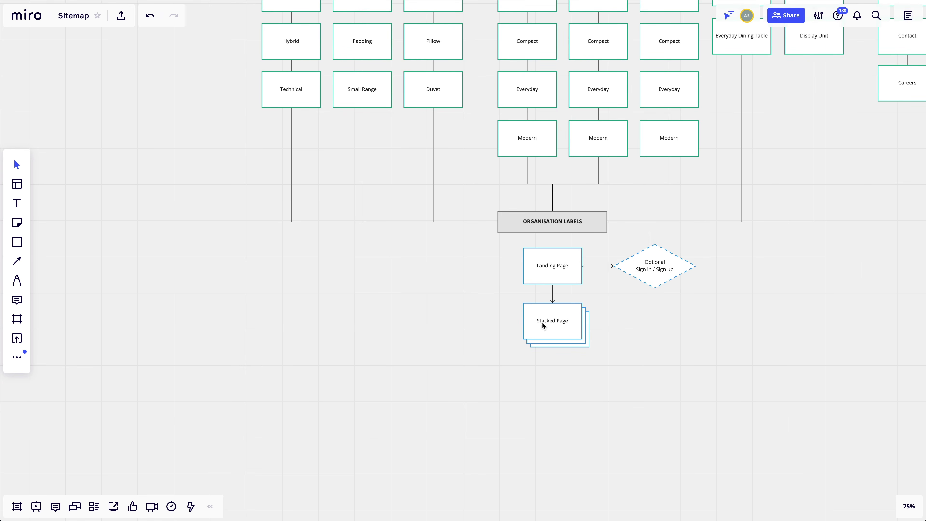
Duplicate the blue Landing Page box below the stacked shape and rename the copy as "Confirmation Page"
{"action": "scroll", "coordinate": [551, 384], "scroll_direction": "down", "scroll_amount": 1}
{"action": "left_click", "coordinate": [566, 241]}
{"action": "left_click_drag", "start_coordinate": [566, 241], "coordinate": [565, 352]}
{"action": "left_click", "coordinate": [588, 398]}
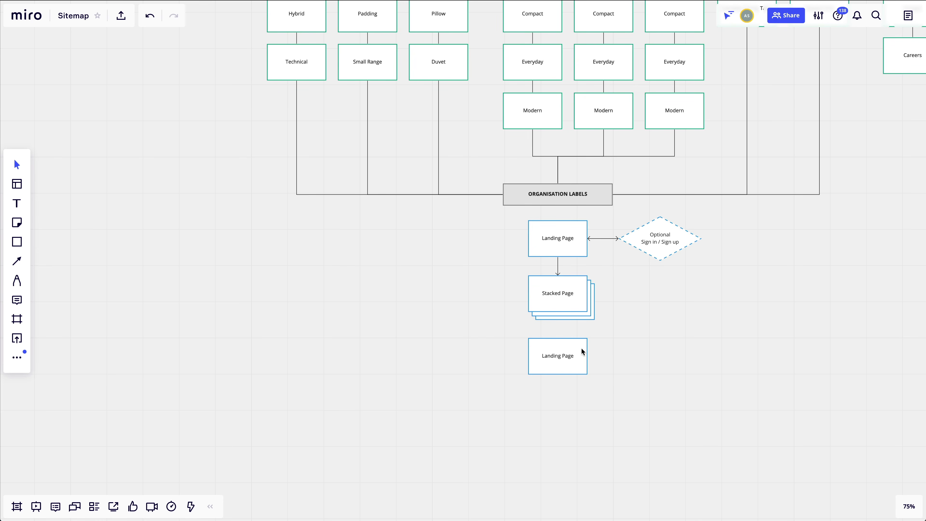
{"action": "double_click", "coordinate": [568, 355]}
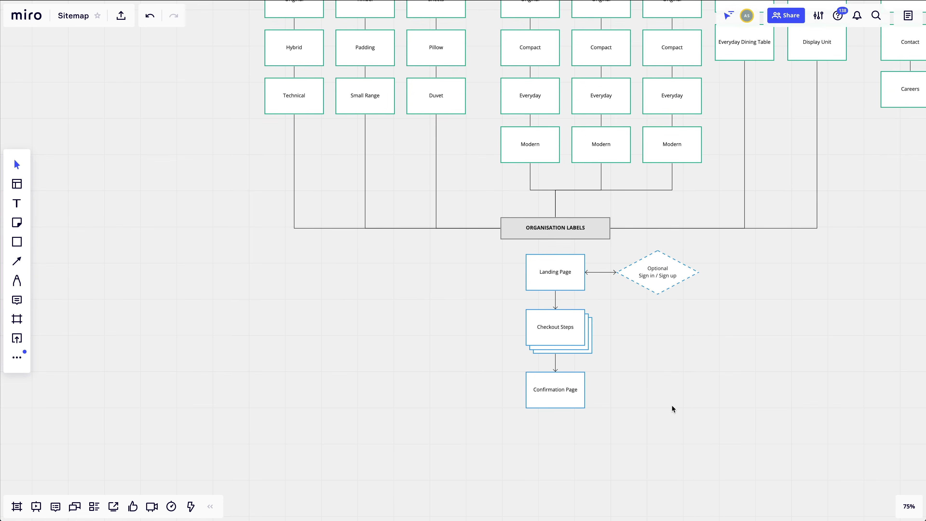
Review the checkout flow and the whole sitemap, ending on the Homepage box and its section labels
{"action": "scroll", "coordinate": [671, 405], "scroll_direction": "right", "scroll_amount": 2}
{"action": "scroll", "coordinate": [672, 405], "scroll_direction": "up", "scroll_amount": 1}
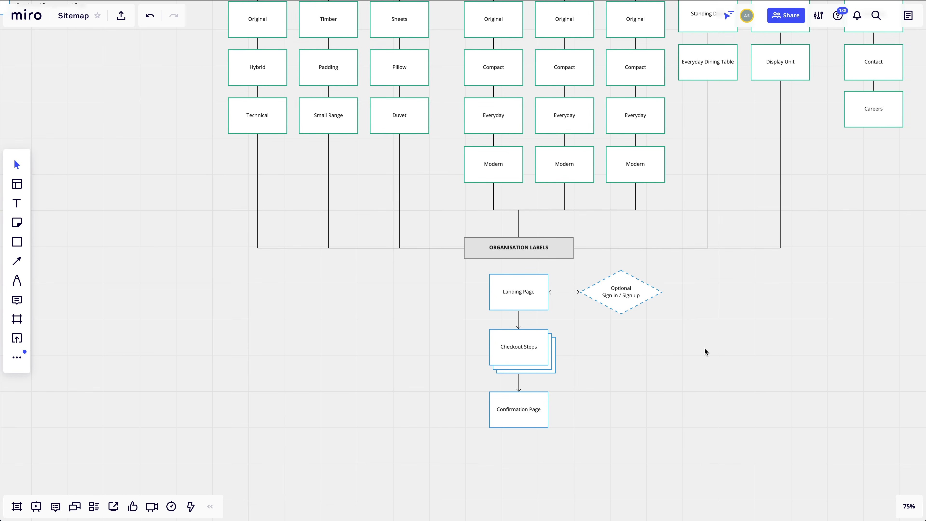
{"action": "scroll", "coordinate": [704, 349], "scroll_direction": "down", "scroll_amount": 3}
{"action": "left_click_drag", "start_coordinate": [703, 348], "coordinate": [459, 429]}
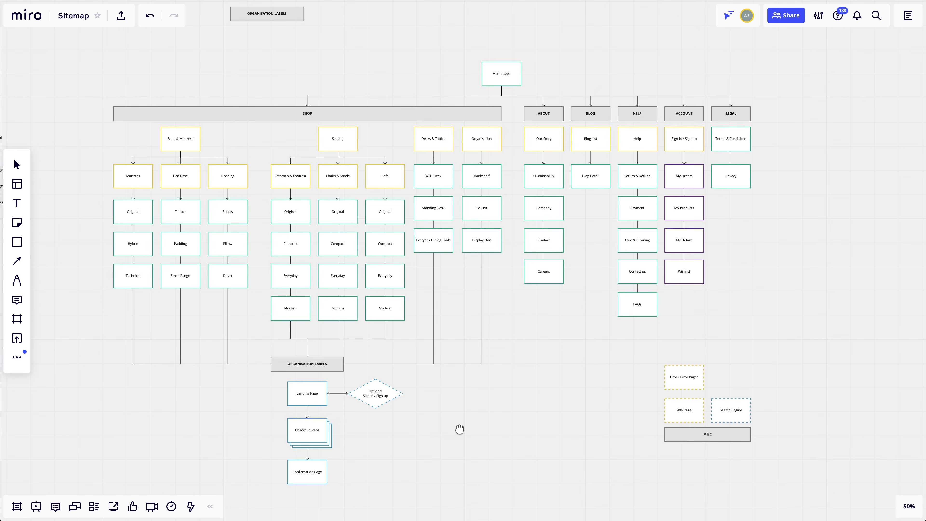
{"action": "left_click_drag", "start_coordinate": [506, 315], "coordinate": [507, 368]}
{"action": "scroll", "coordinate": [507, 368], "scroll_direction": "up", "scroll_amount": 5}
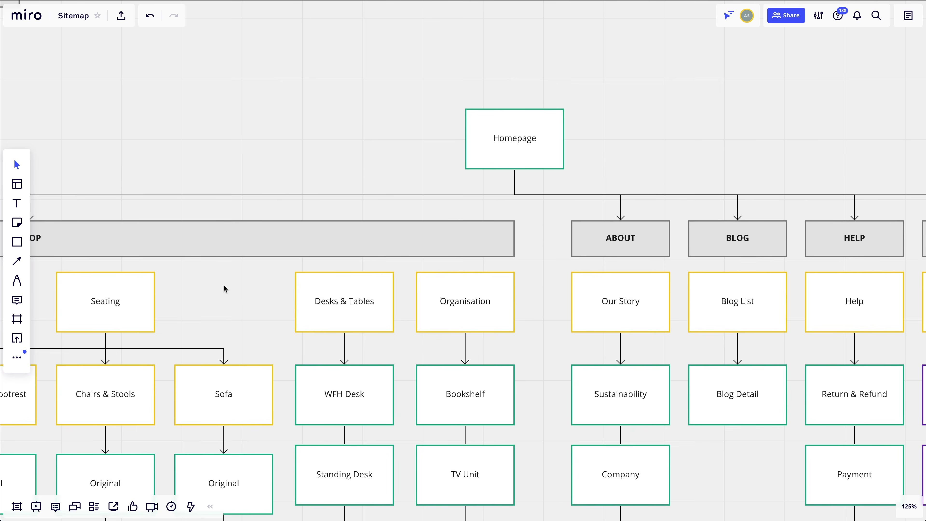